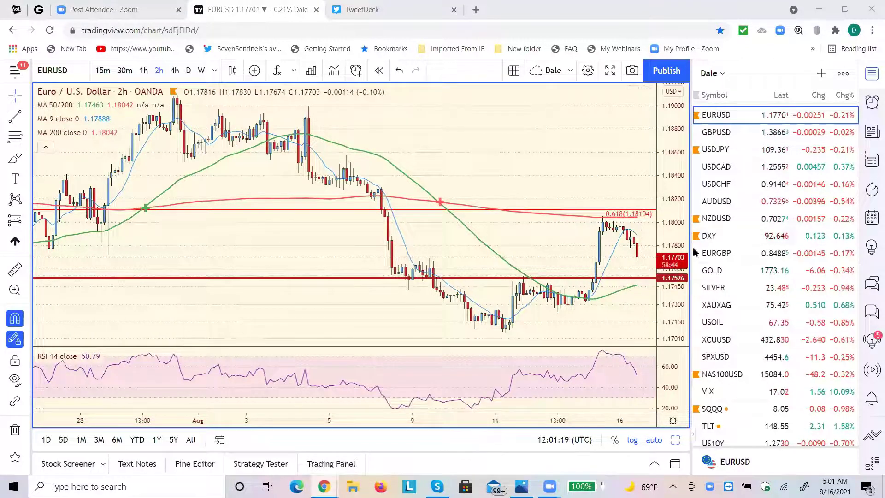
Show DXY on the 4-hour timeframe, then step through USDJPY, USDCAD and AUDUSD.
left_click(708, 237)
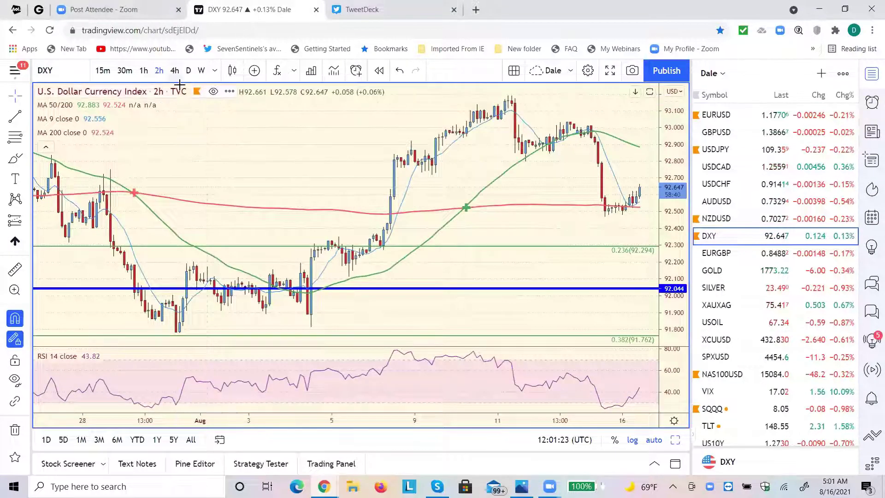
left_click(175, 70)
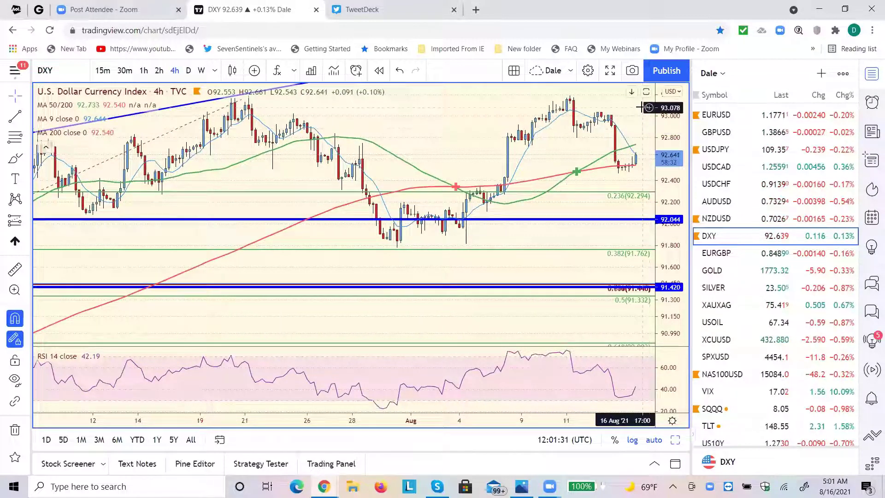
left_click(714, 152)
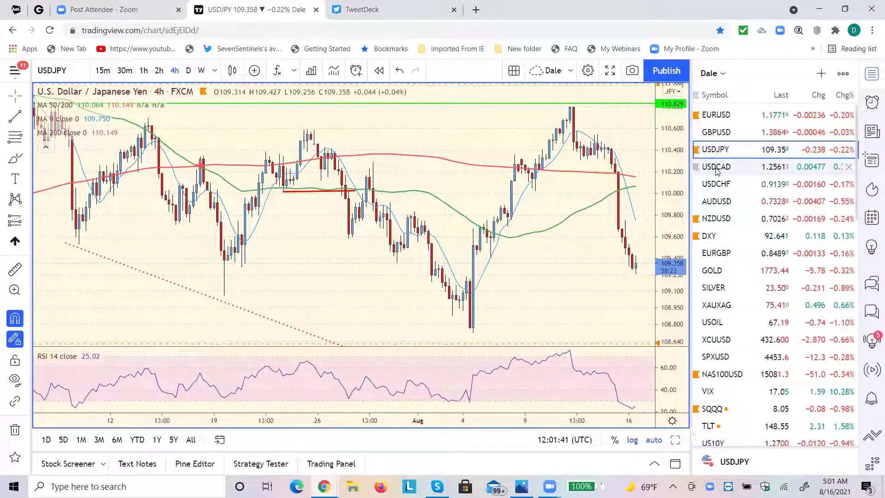
left_click(717, 167)
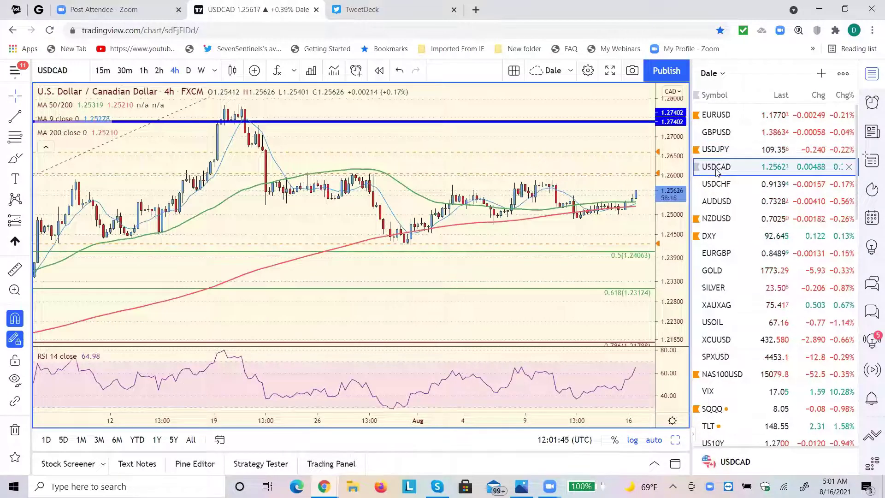
left_click(717, 202)
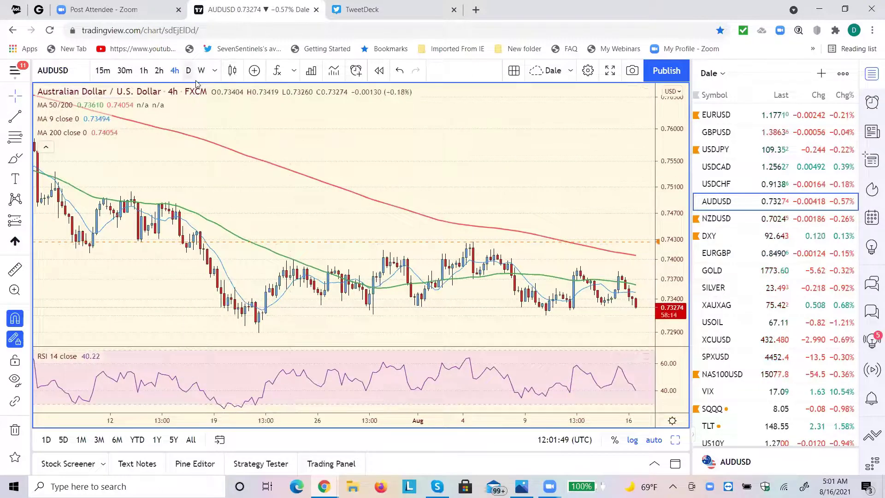
Switch to the 1D timeframe, compare NZDUSD with AUDUSD, then move on to EURGBP.
key("d")
key("Return")
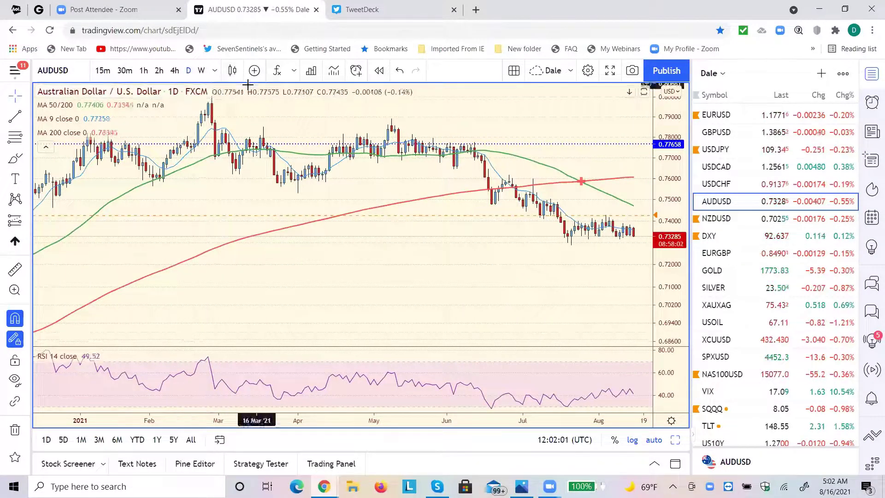
left_click(728, 221)
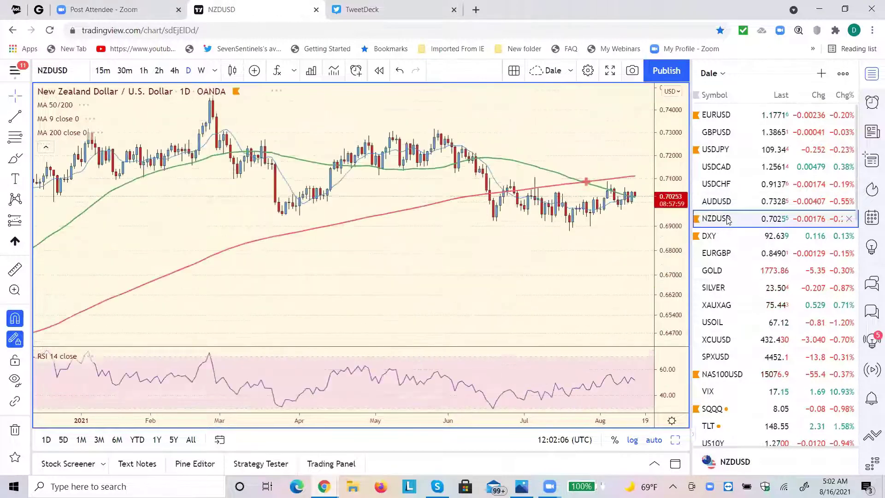
left_click(721, 205)
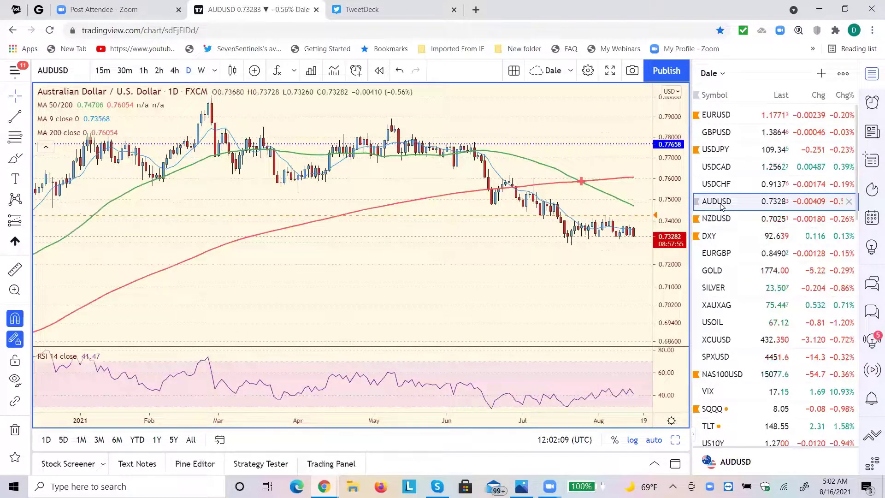
left_click(718, 221)
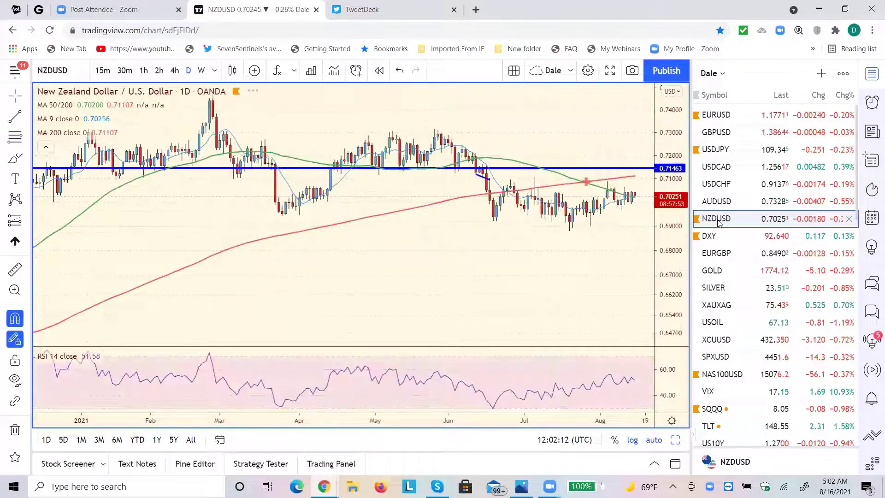
left_click(717, 254)
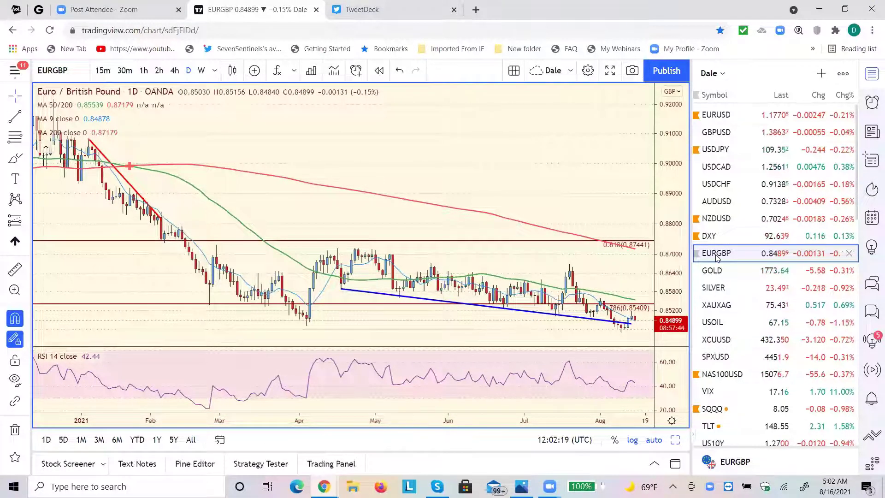
Look through the GBPUSD, GOLD and SILVER daily charts, then return to GOLD.
left_click(712, 139)
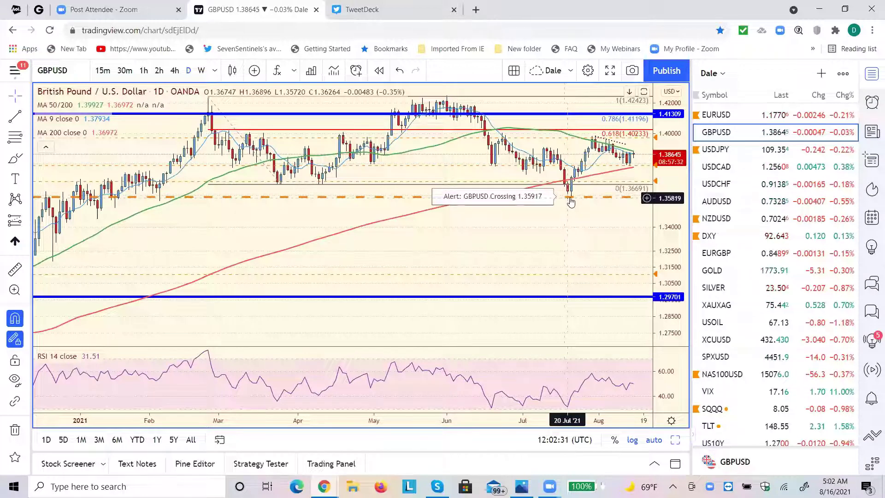
left_click(711, 272)
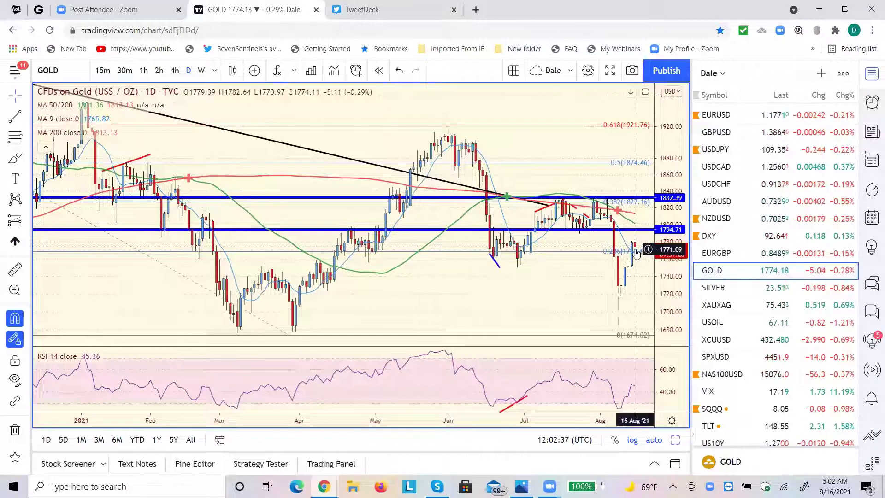
left_click(718, 290)
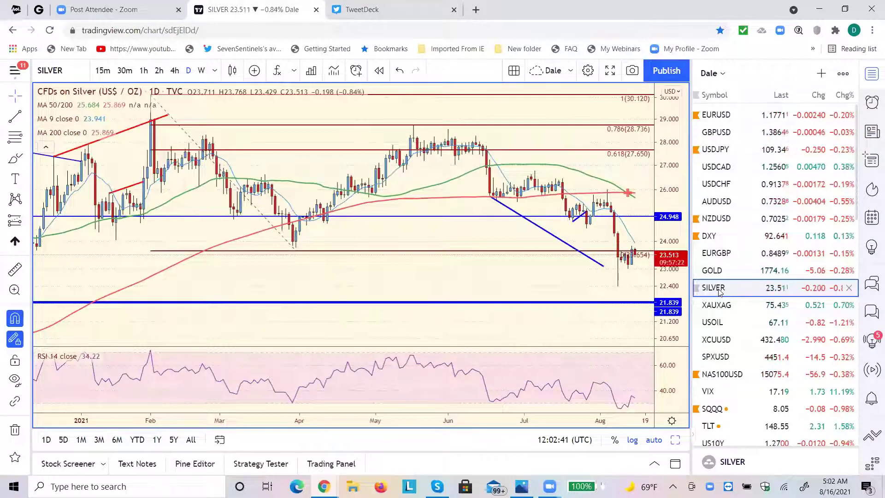
left_click(715, 273)
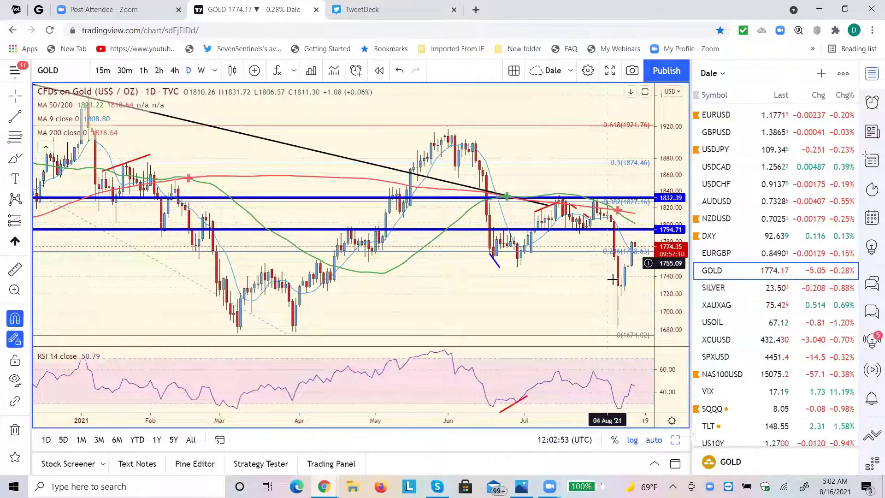
Review the USOIL daily chart, then bring up the VIX daily chart.
left_click(711, 324)
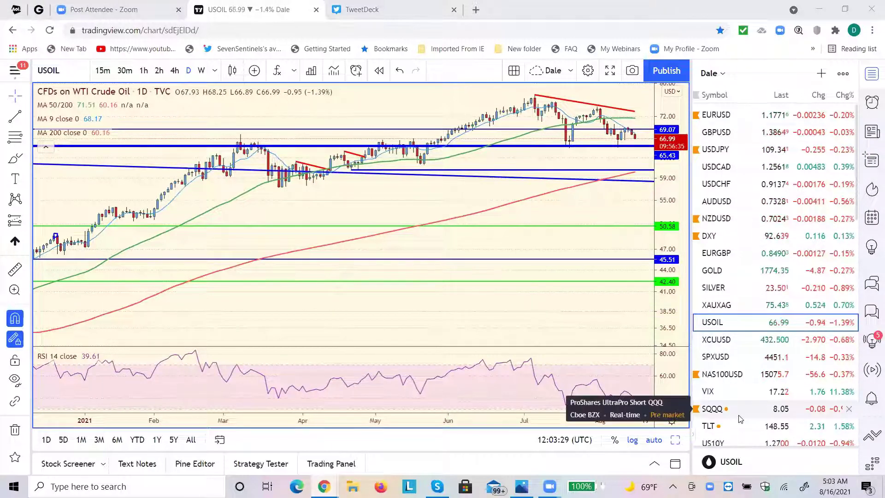
left_click(710, 395)
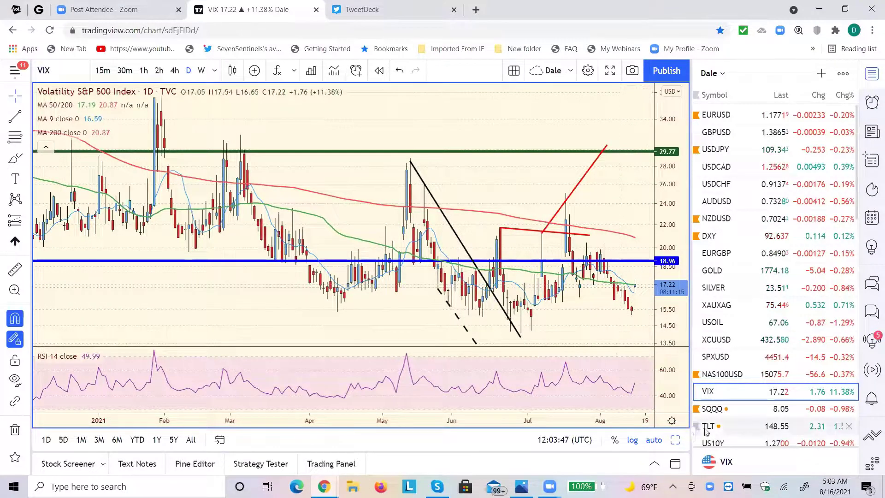
Inspect US10Y and its green 1.4815 horizontal line, then show the NAS100USD chart.
left_click(716, 444)
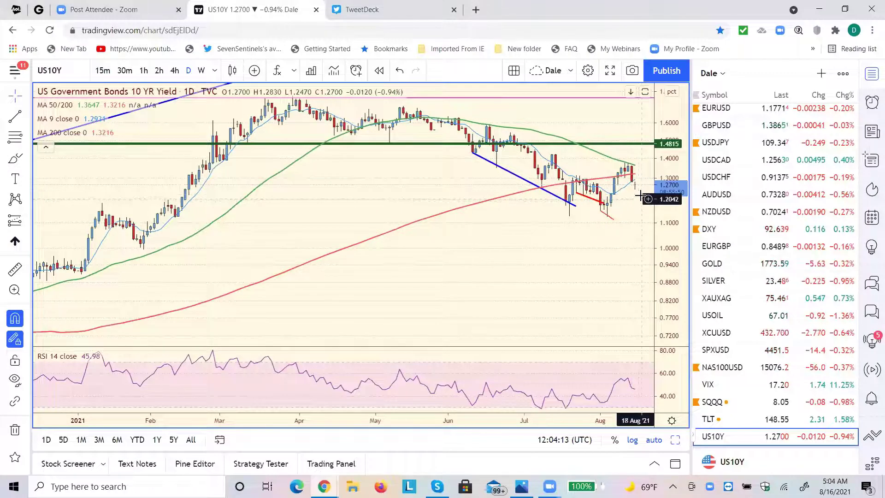
left_click(640, 145)
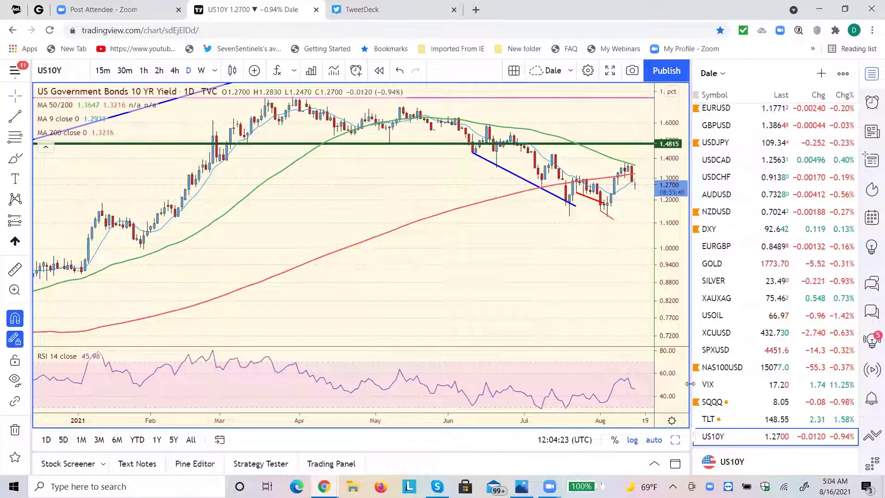
left_click(716, 368)
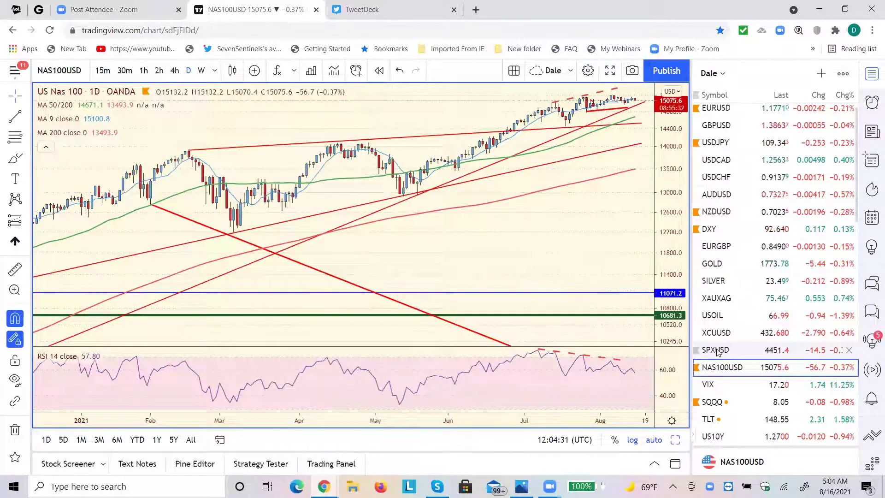
Review the SPXUSD daily chart, then bring up the EURUSD chart.
left_click(715, 350)
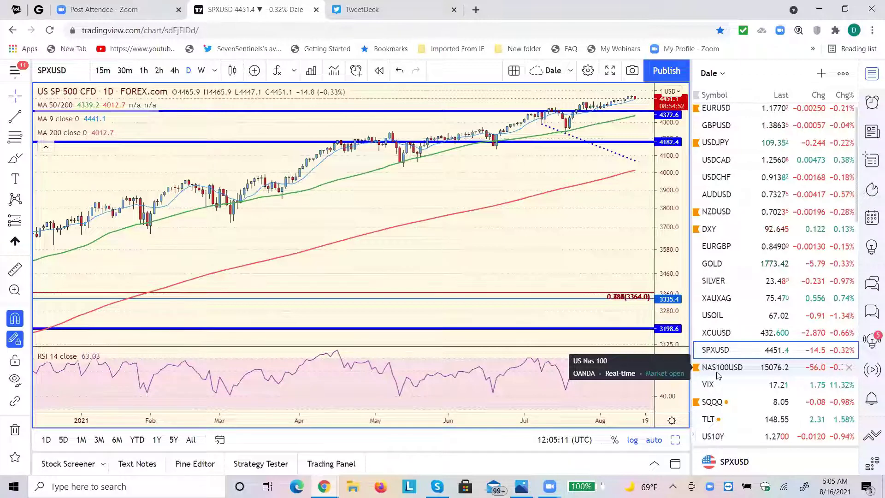
left_click(717, 113)
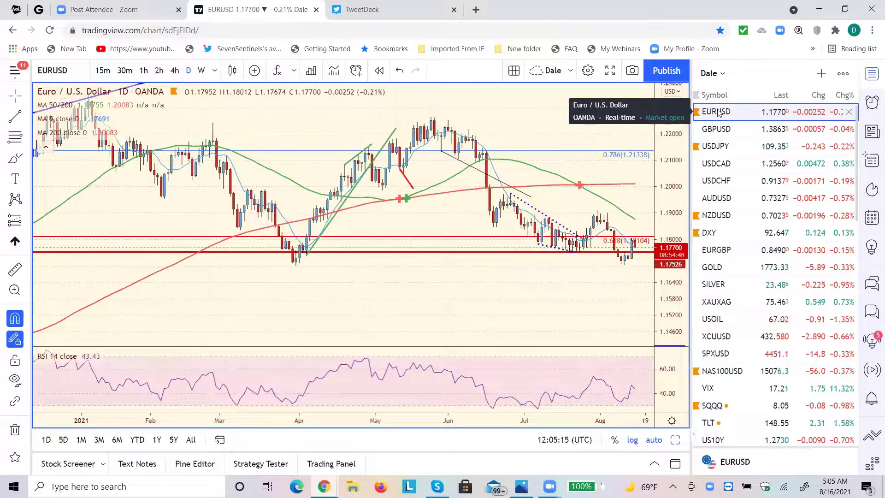
Glance at GBPUSD and USDJPY, then return to the first tab's DXY chart.
left_click(714, 131)
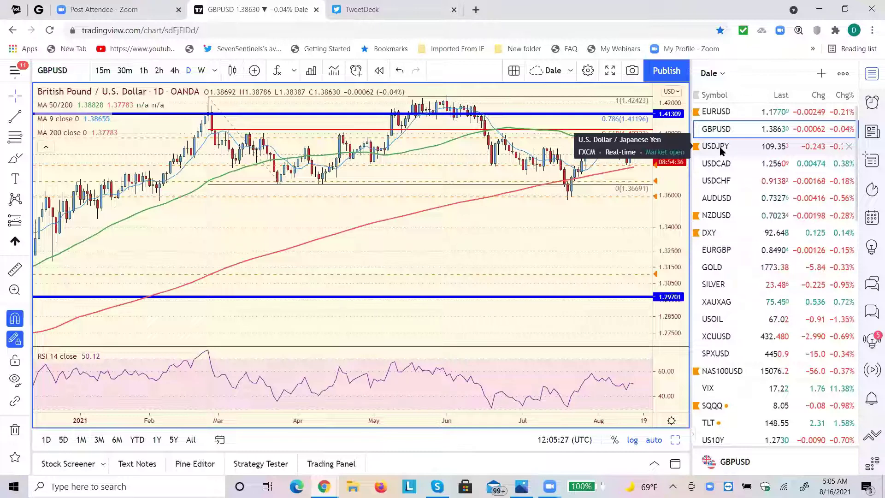
left_click(721, 147)
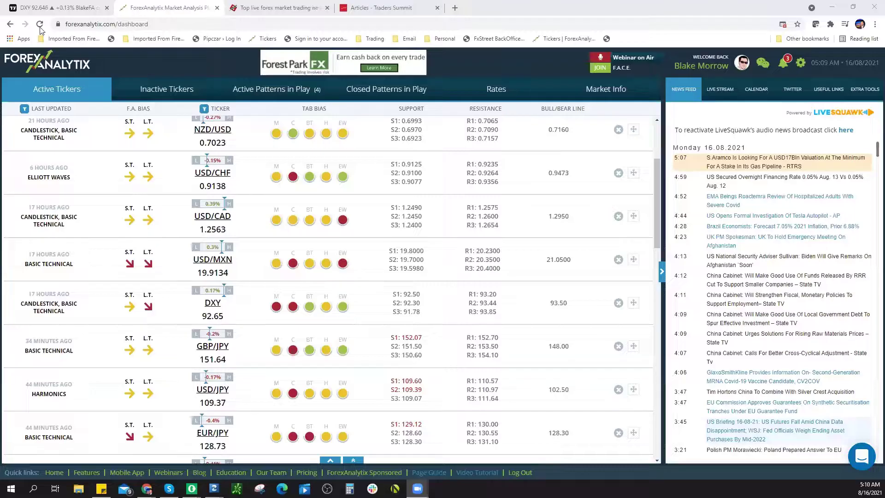
left_click(40, 8)
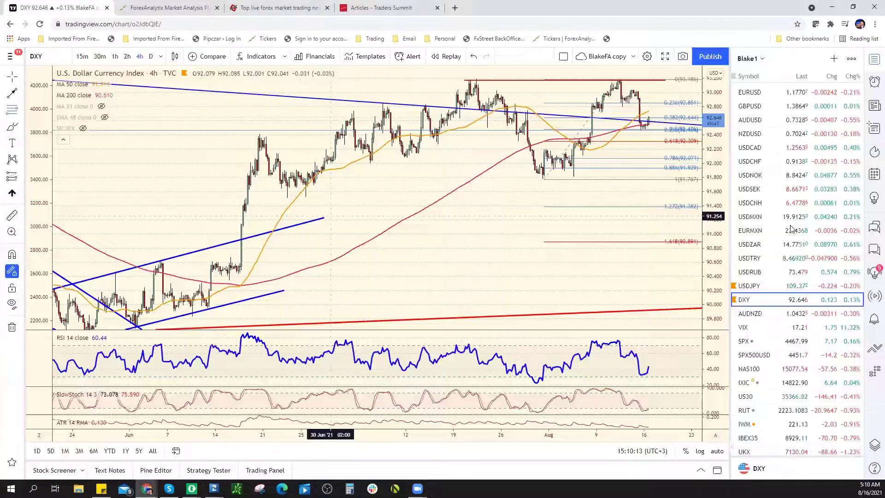
Open the SHCOMP daily chart, delete its blue rising trend line, and zoom out.
scroll(789, 299, "down", 10)
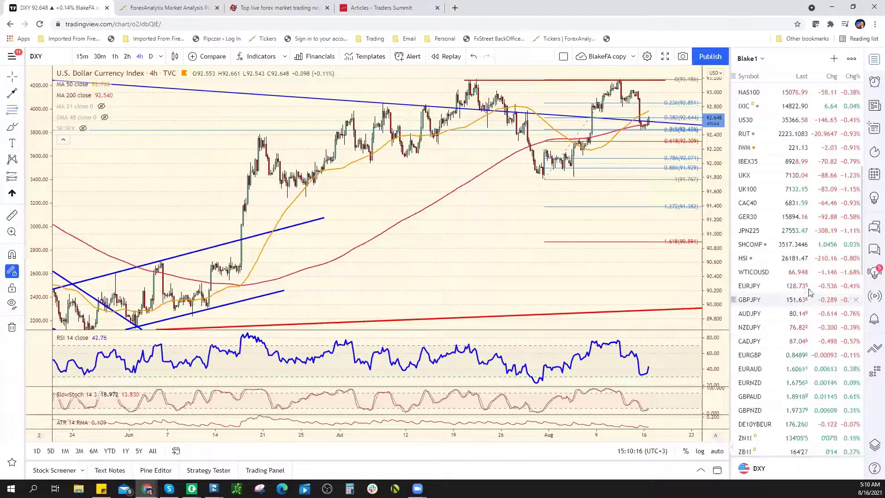
left_click(755, 244)
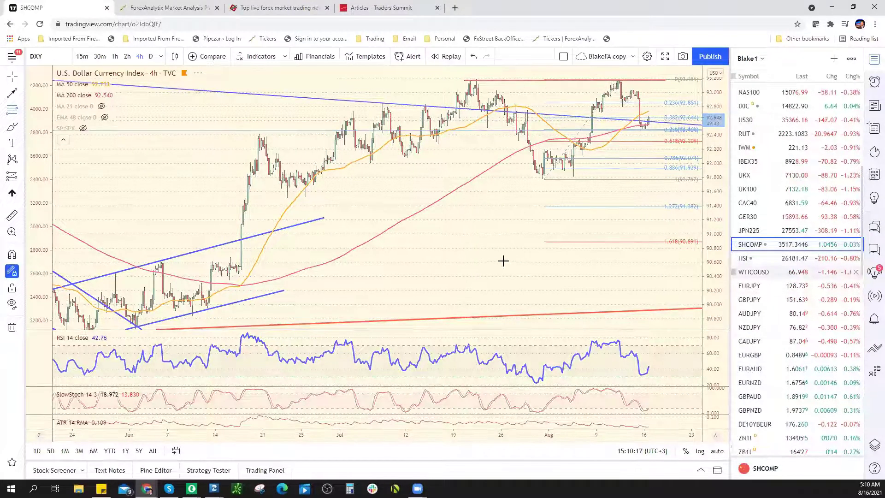
left_click(151, 56)
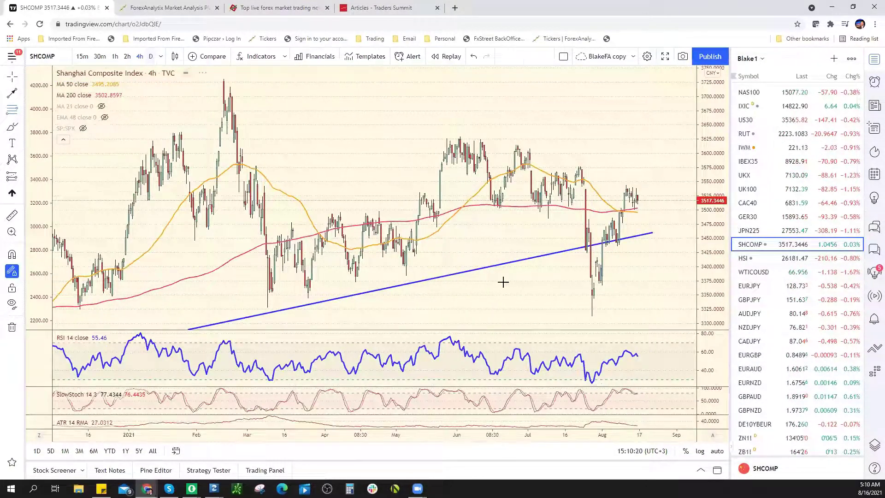
scroll(659, 258, "up", 3)
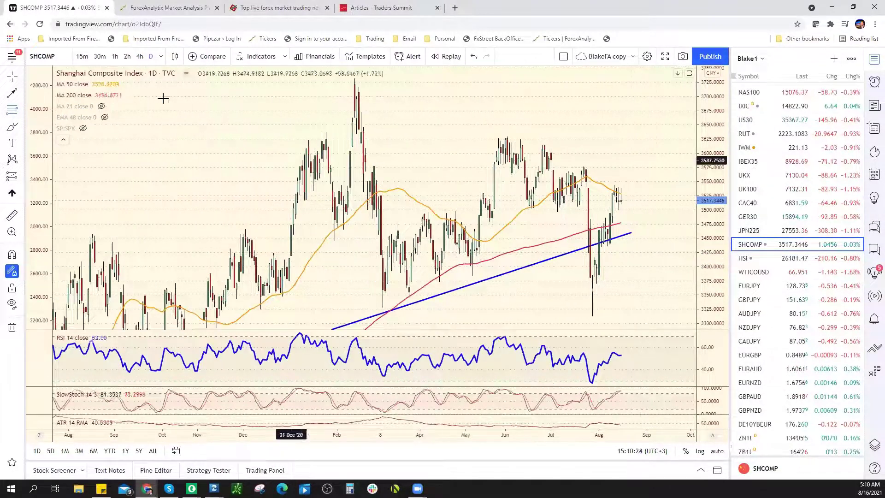
left_click(12, 327)
scroll(688, 176, "down", 3)
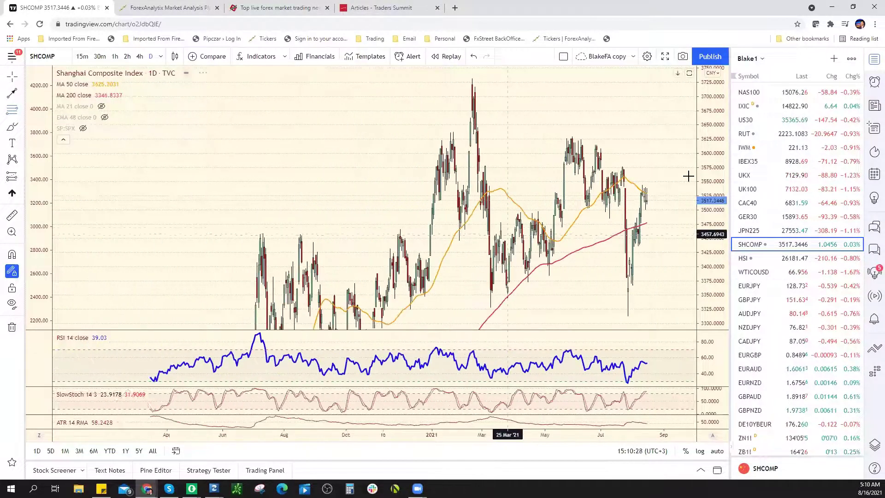
scroll(688, 176, "down", 5)
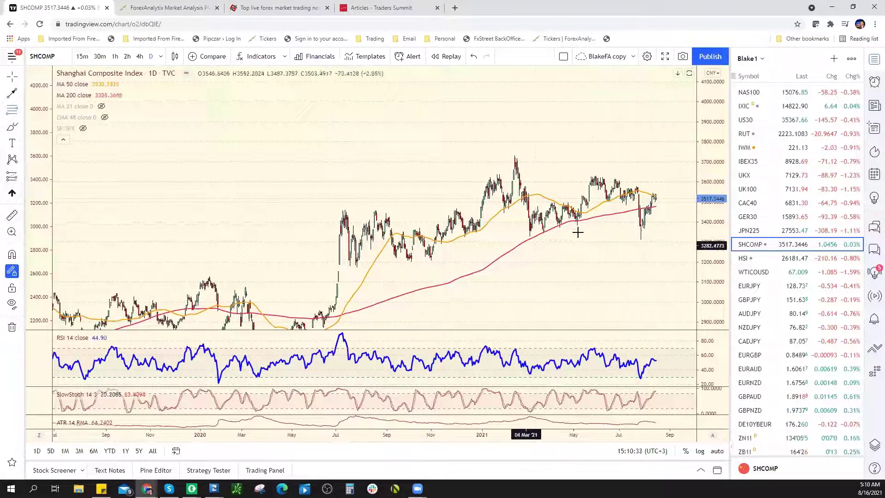
Open the HSI daily chart, remove its long blue trend line, and zoom out.
left_click(778, 261)
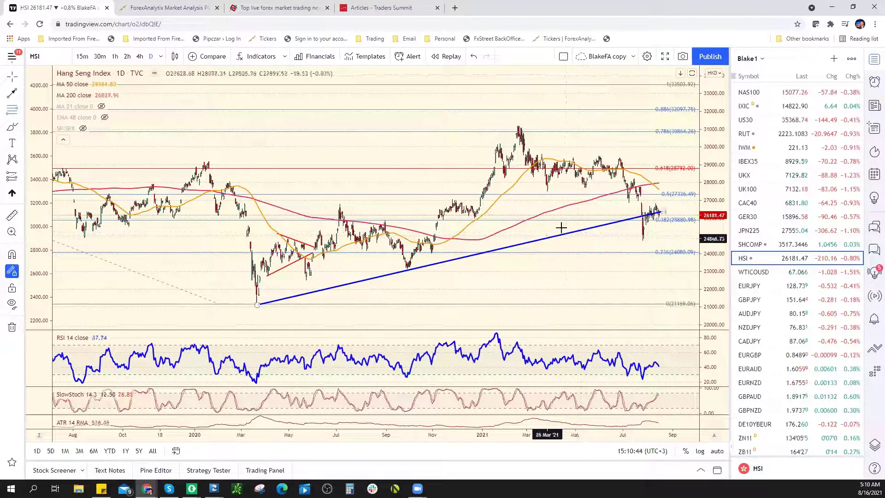
right_click(579, 231)
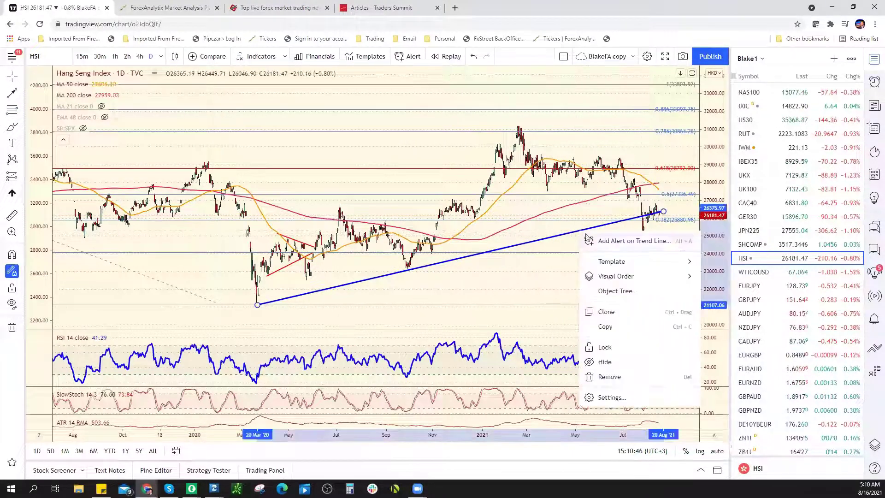
left_click(628, 376)
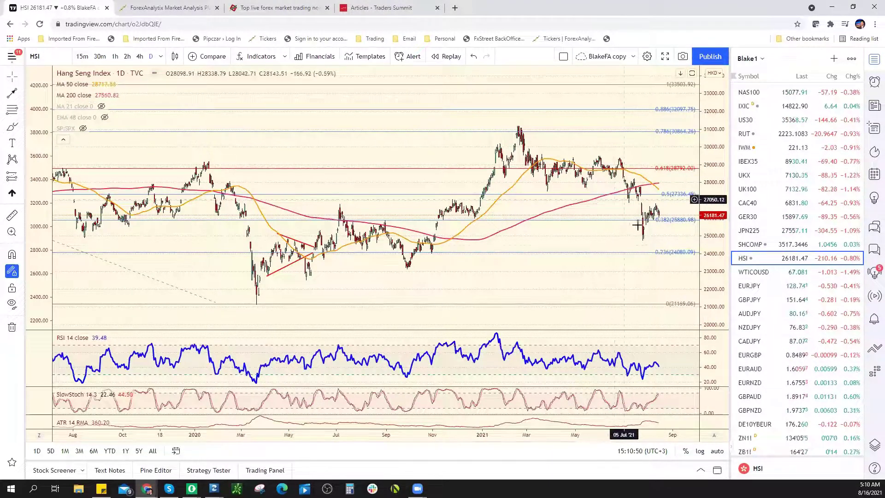
scroll(559, 240, "down", 2)
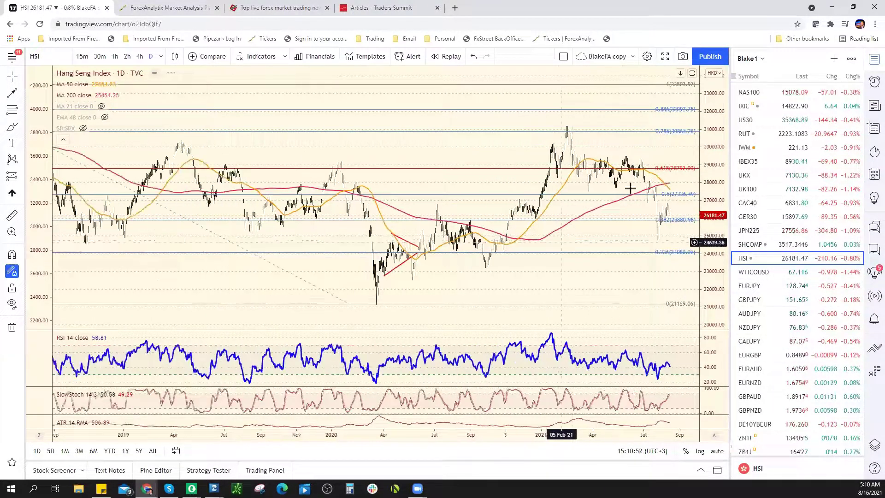
scroll(565, 237, "down", 2)
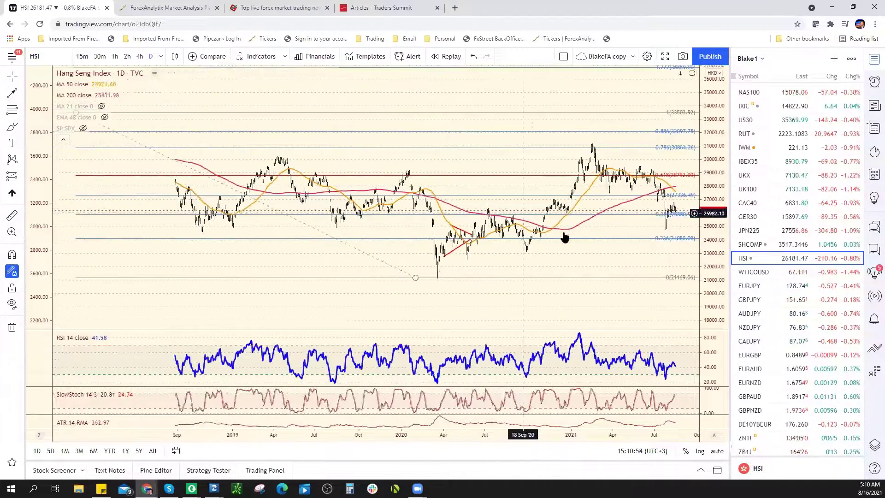
scroll(565, 236, "down", 1)
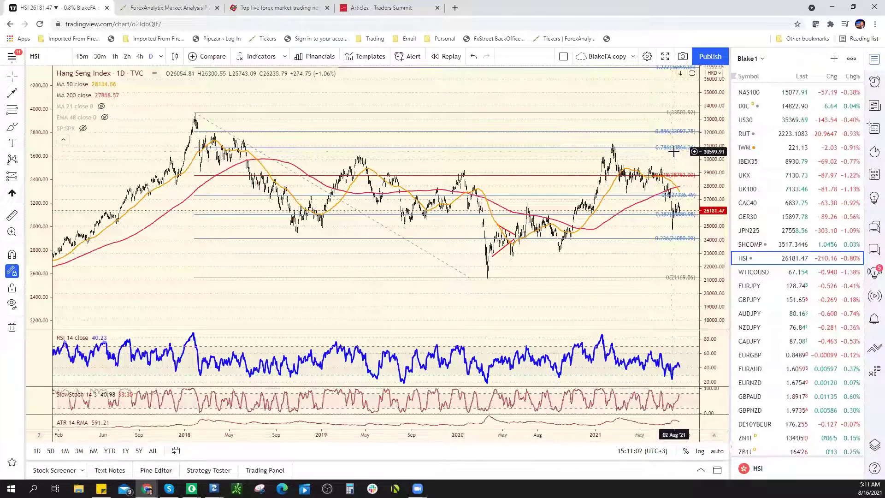
scroll(629, 165, "up", 5)
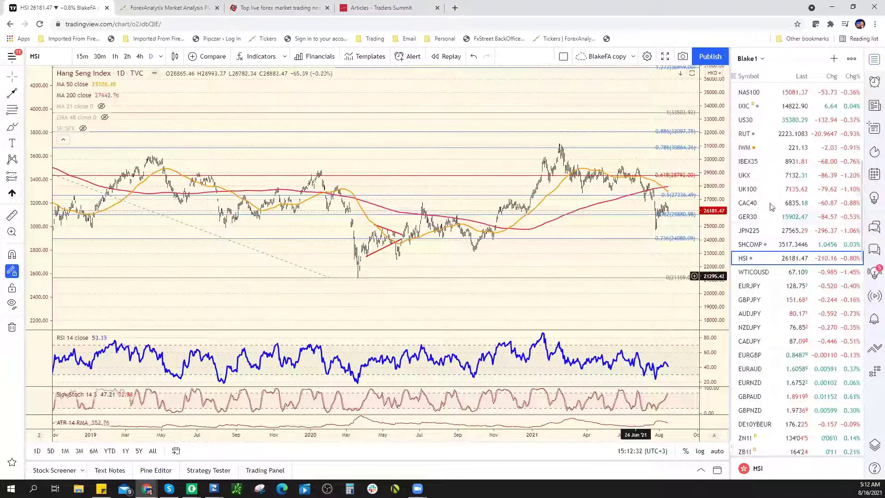
Select NZDUSD from higher up the watchlist to show its daily chart.
scroll(791, 160, "up", 6)
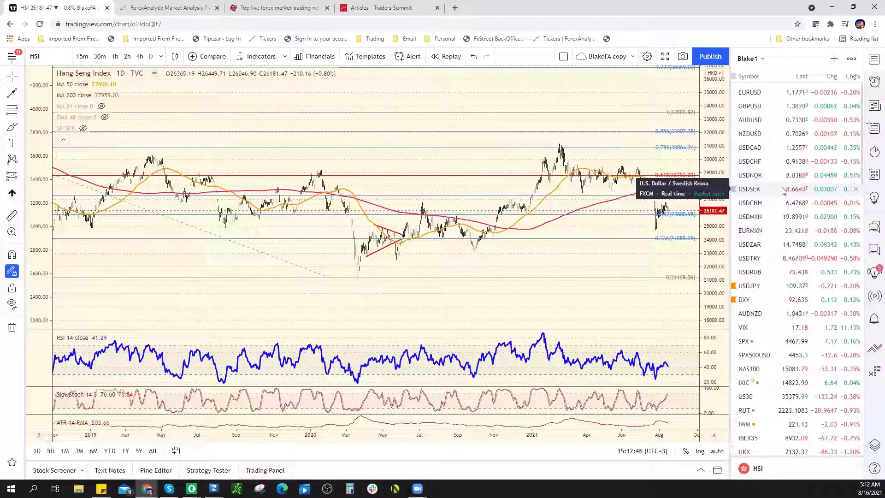
left_click(779, 135)
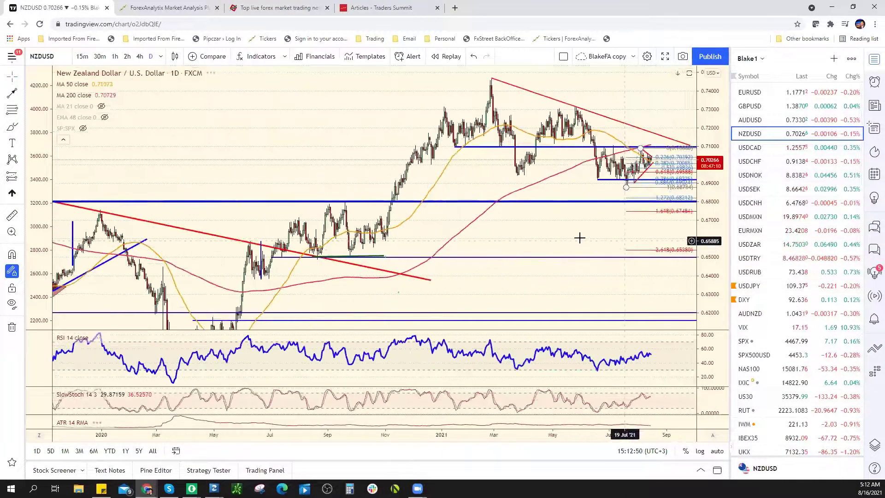
Show NZDUSD on 4-hour bars with the chart scaling reset, then load the AUDUSD chart.
scroll(591, 245, "up", 2)
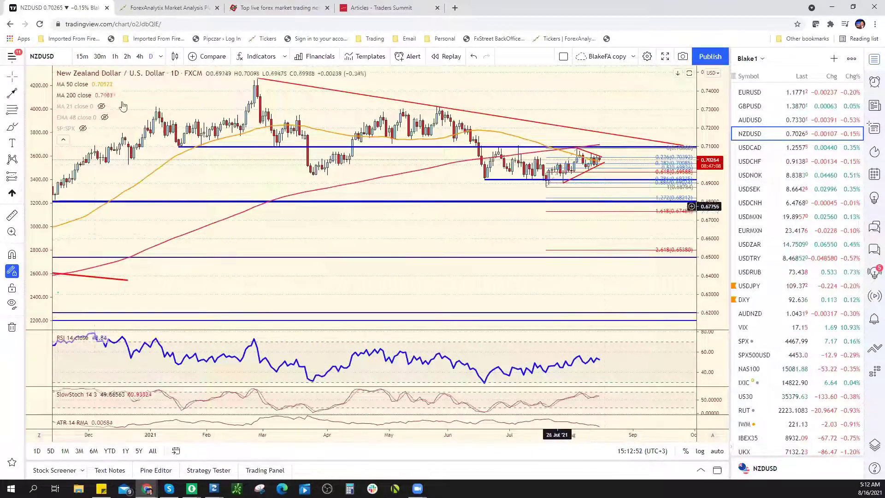
left_click(139, 56)
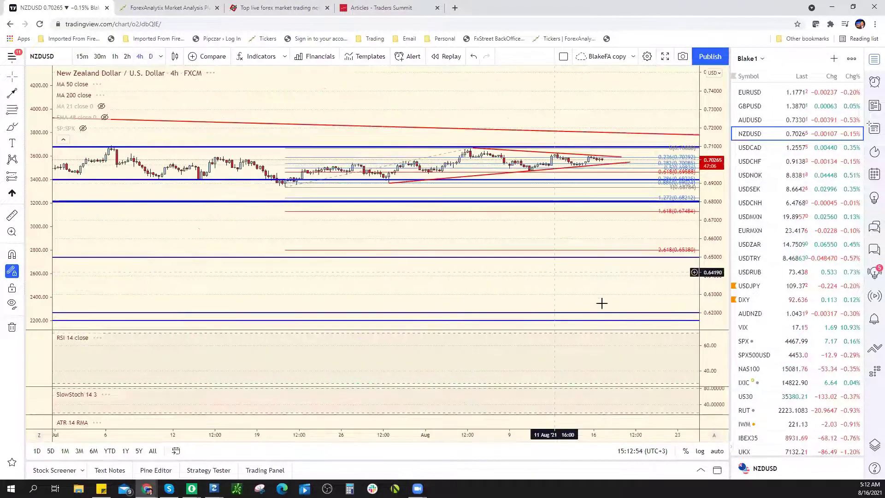
left_click(418, 421)
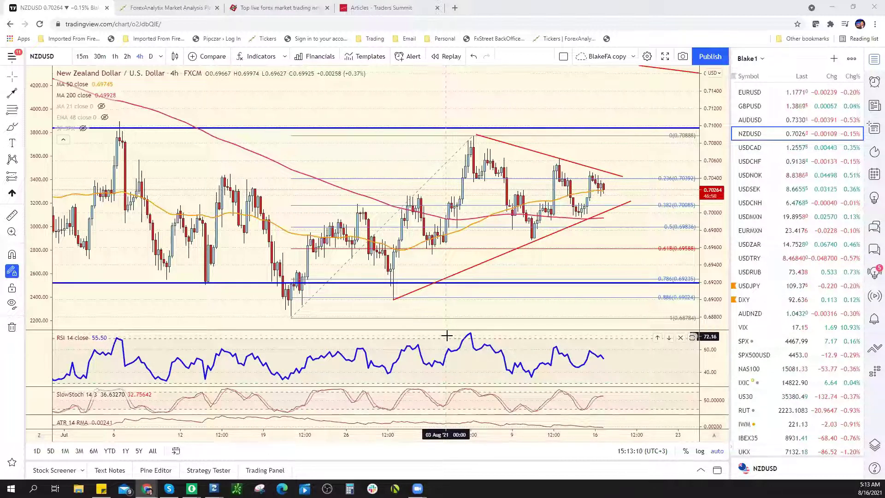
scroll(448, 329, "down", 2)
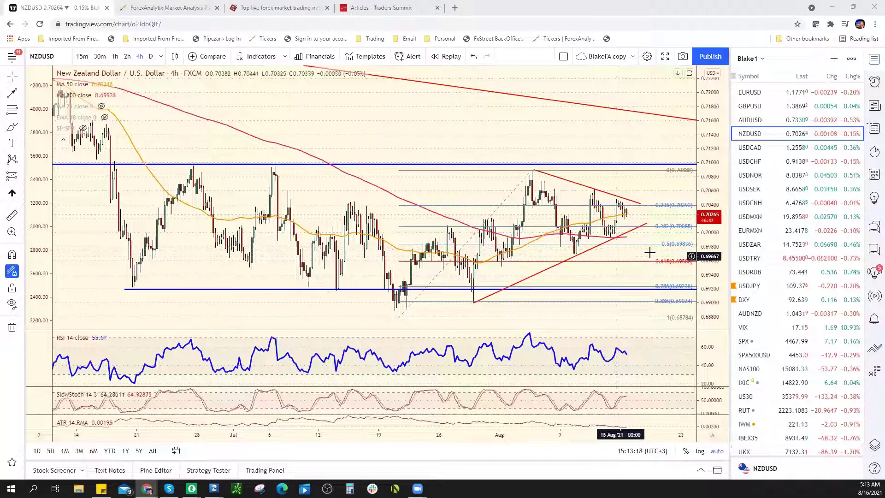
left_click(794, 121)
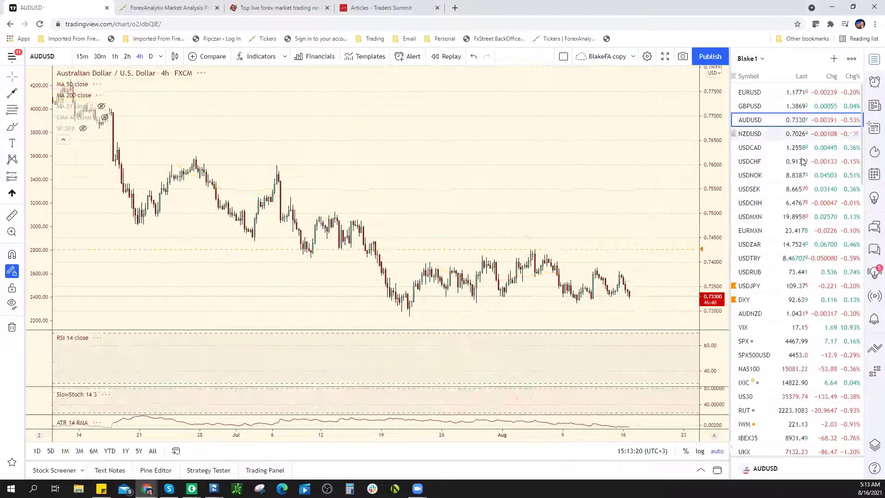
Remove the blue downward arrow drawing from AUDUSD and switch to the ForexAnalytix dashboard.
right_click(656, 328)
mouse_move(659, 328)
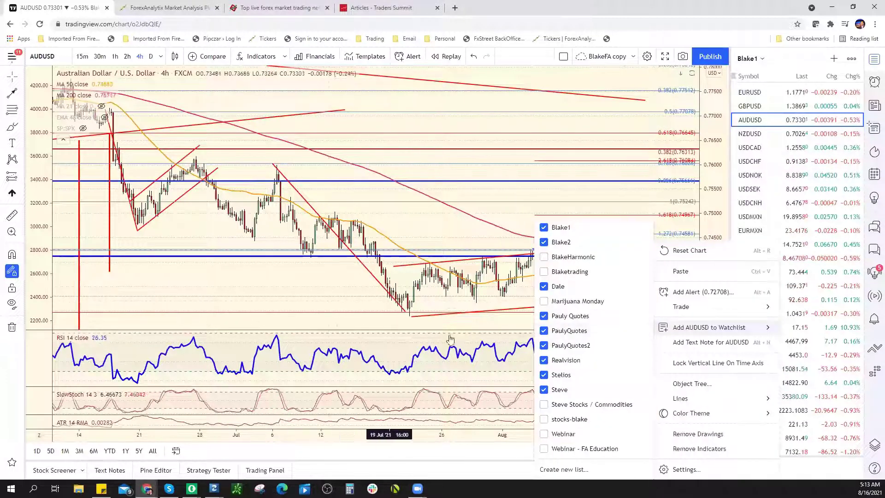
left_click(479, 324)
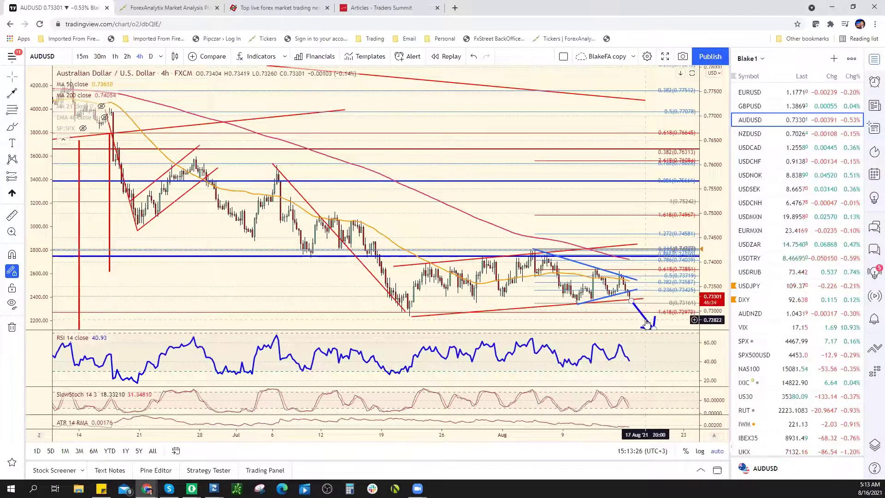
right_click(645, 320)
mouse_move(647, 327)
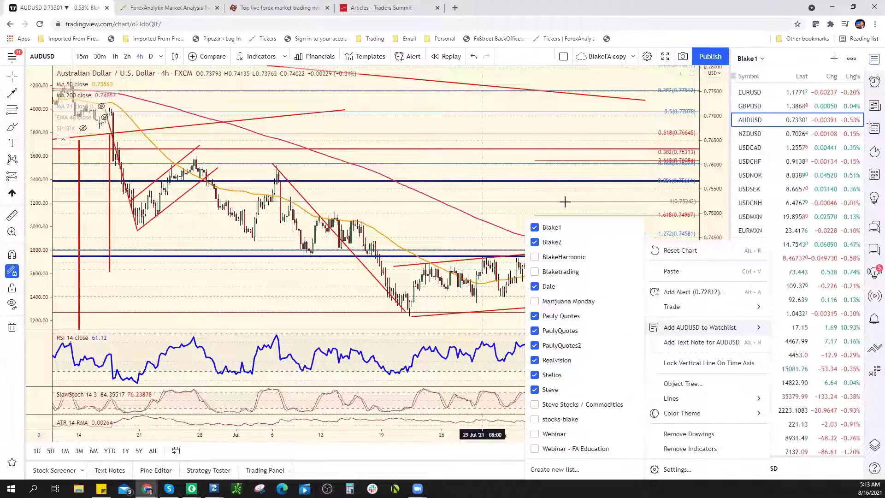
left_click(645, 292)
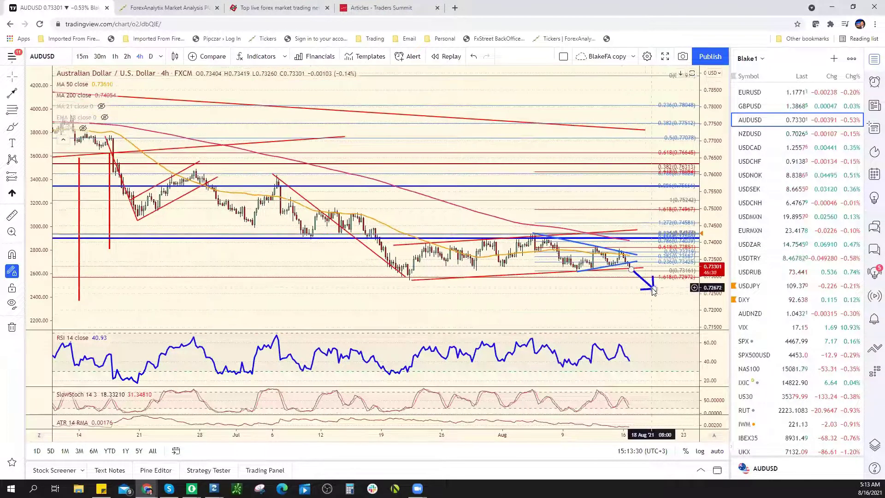
right_click(651, 289)
left_click(687, 423)
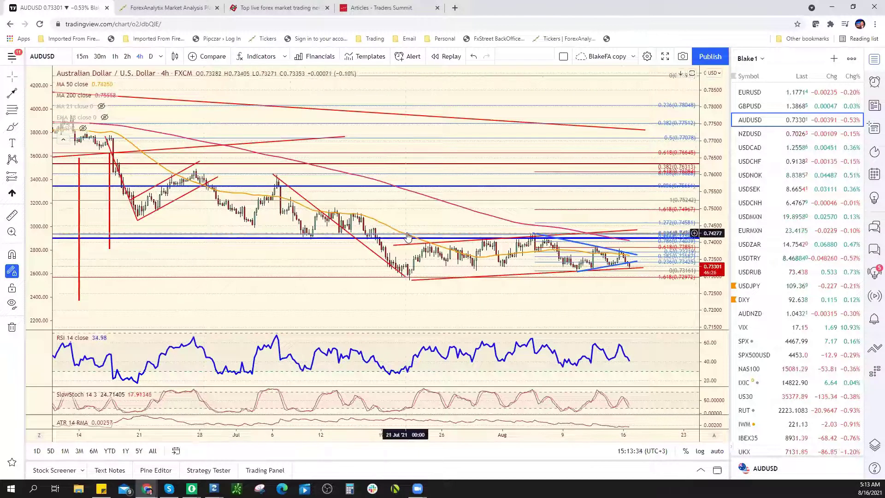
left_click(169, 7)
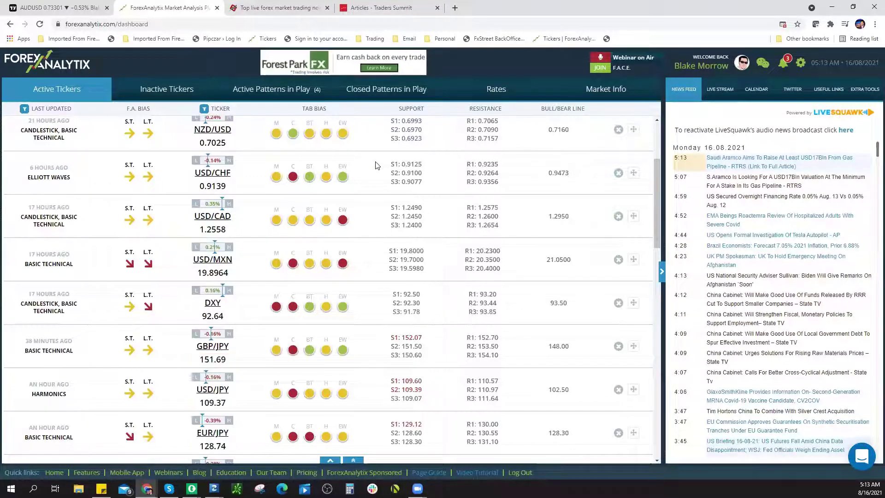
left_click(302, 91)
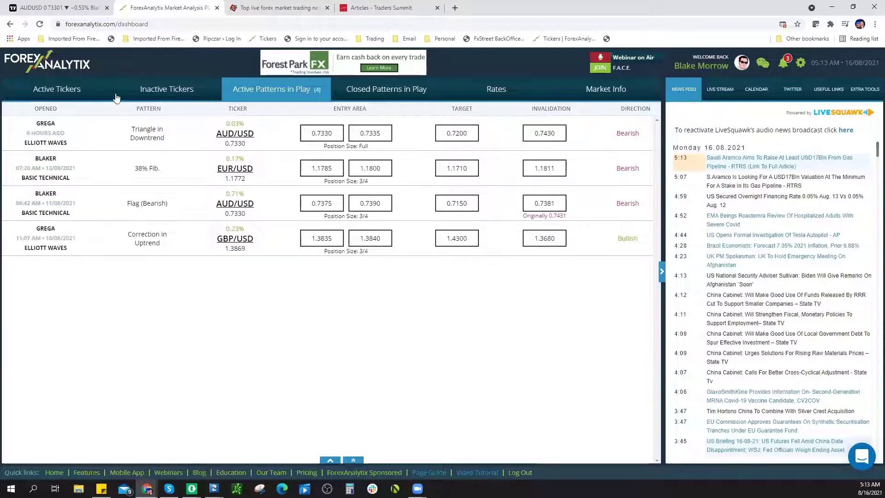
left_click(71, 95)
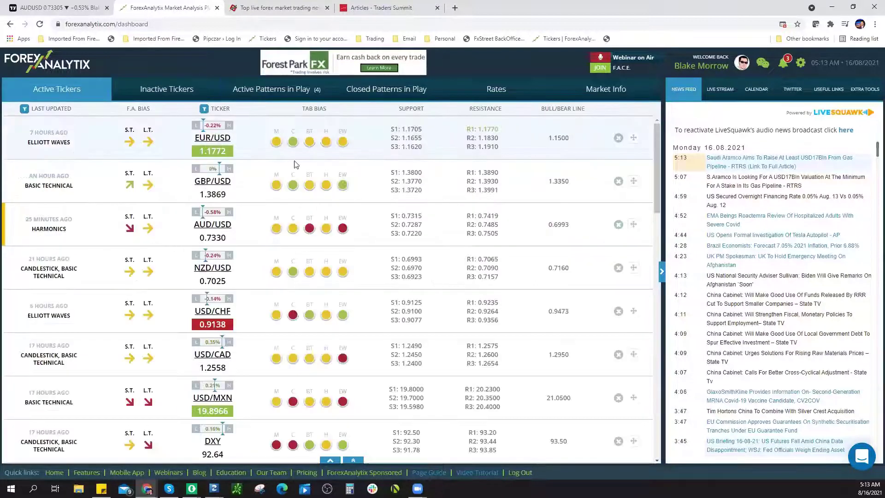
left_click(287, 94)
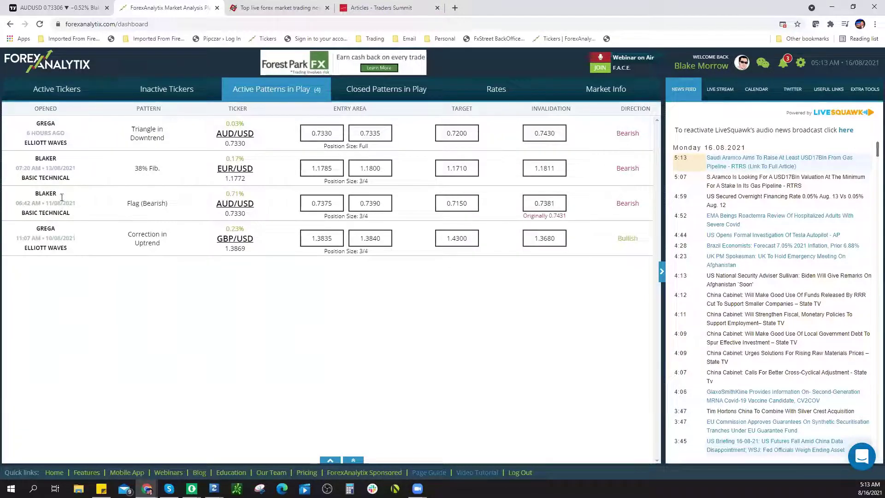
left_click(60, 90)
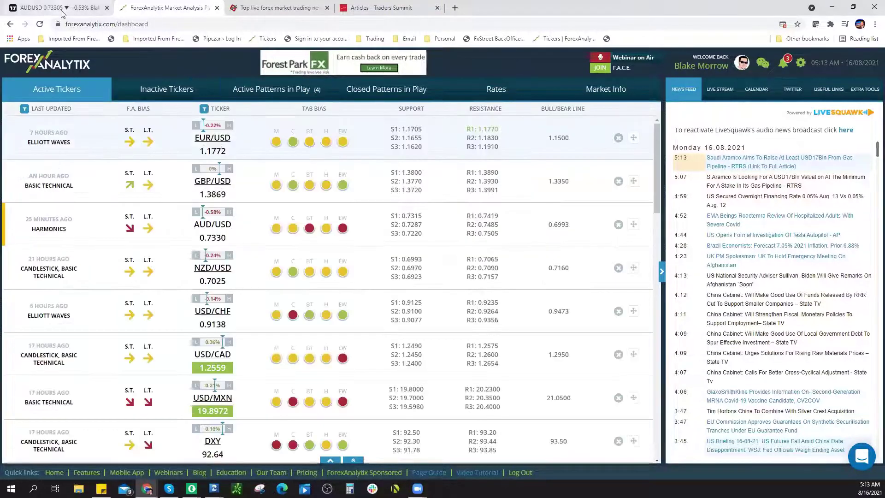
Bring the ForexAnalytix chat window forward and open the #trades_room channel.
left_click(61, 9)
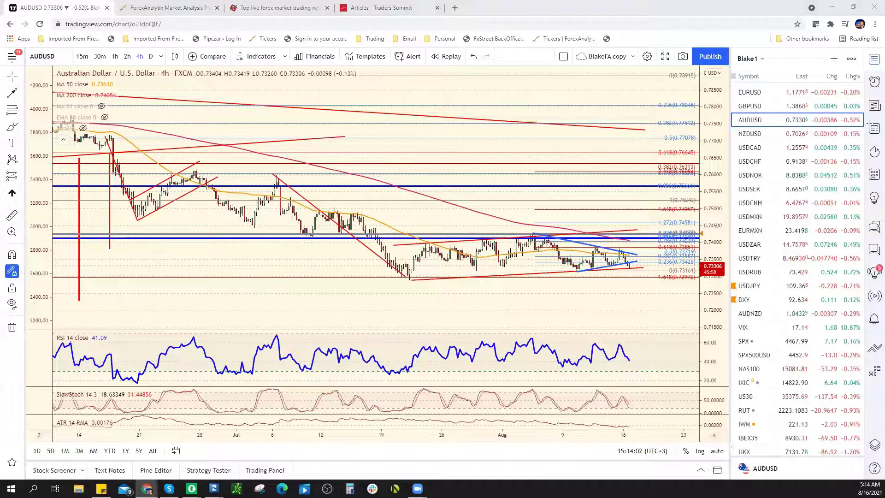
key("alt+Tab")
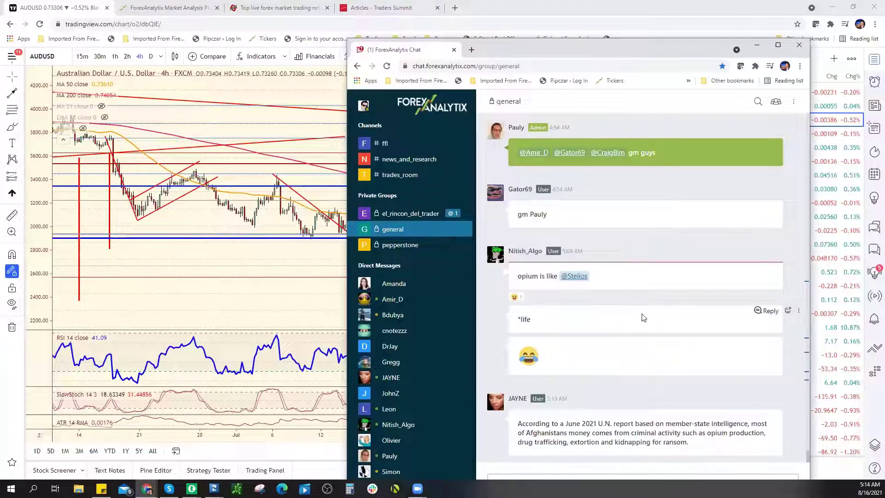
left_click(440, 175)
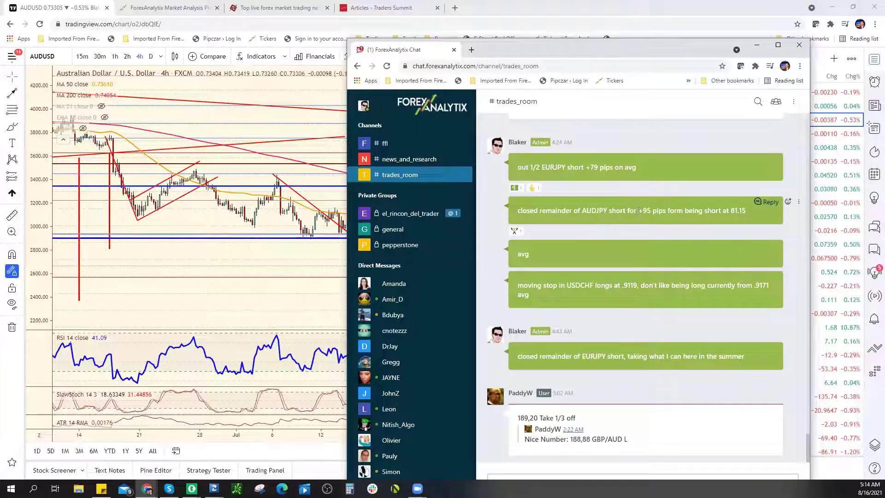
Highlight the AUDJPY trade and closing messages, then return to the TradingView AUDUSD chart.
left_click_drag(627, 211, 746, 211)
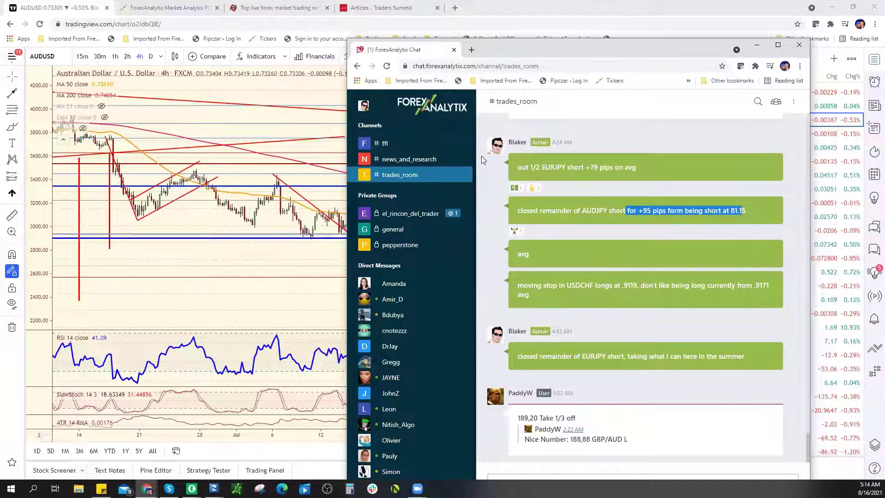
scroll(619, 234, "up", 10)
scroll(620, 234, "up", 6)
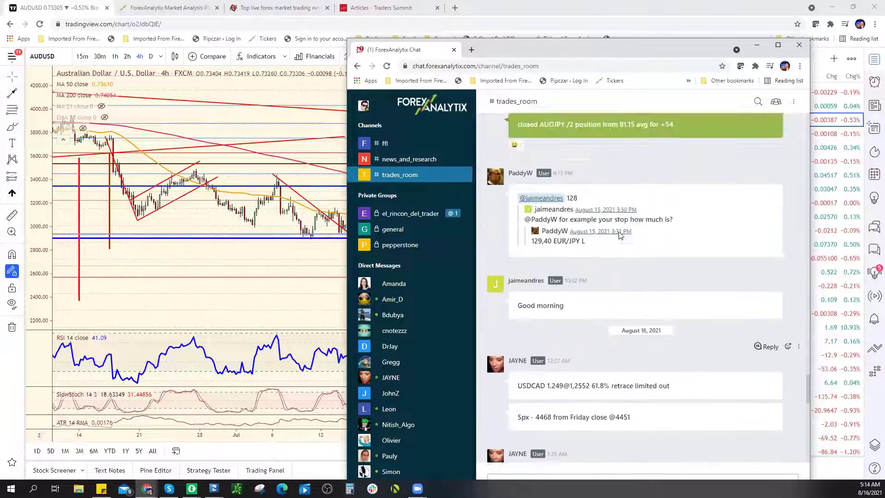
left_click_drag(638, 288, 517, 297)
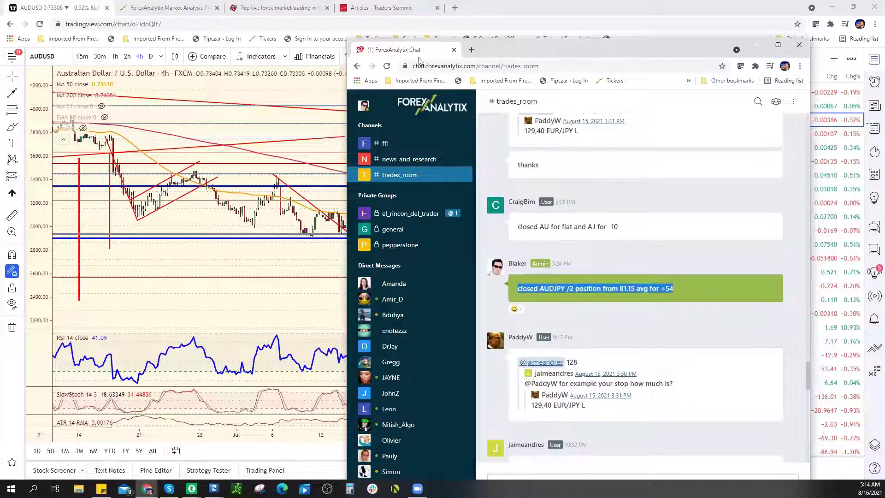
key("alt+Tab")
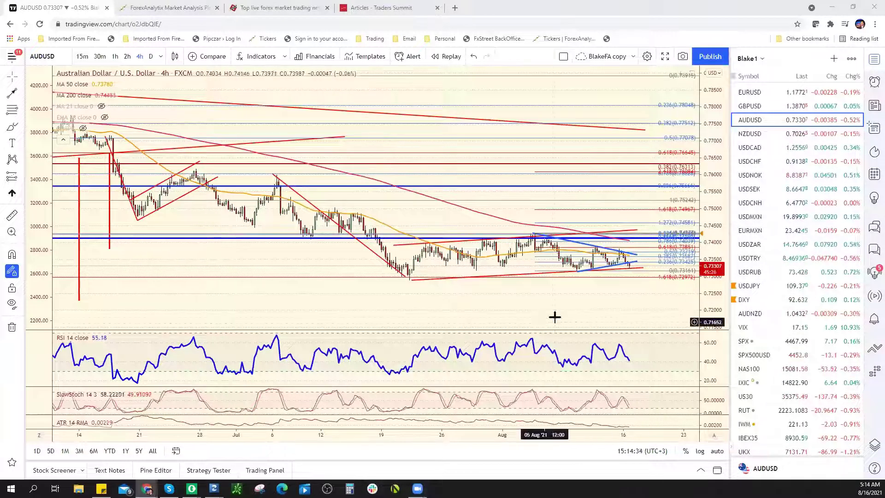
Load the AUDJPY 4-hour chart from the watchlist, showing its saved trend lines and zones.
scroll(797, 286, "down", 6)
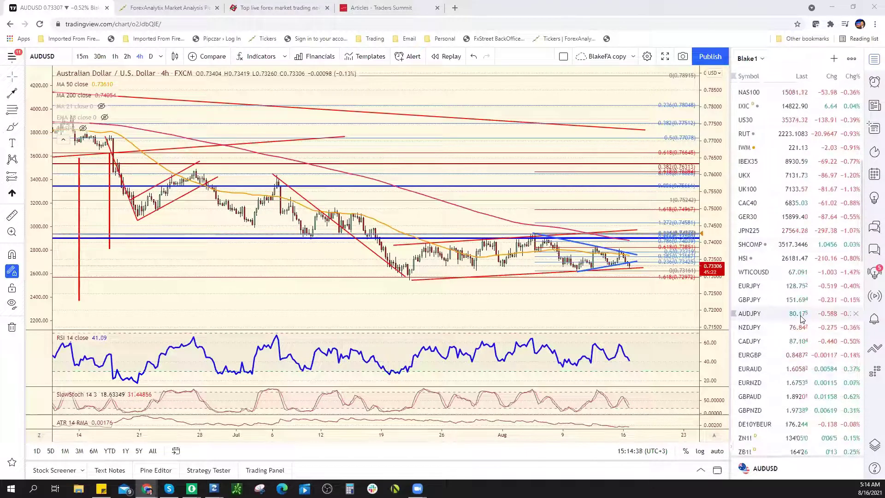
left_click(796, 313)
scroll(638, 302, "down", 3)
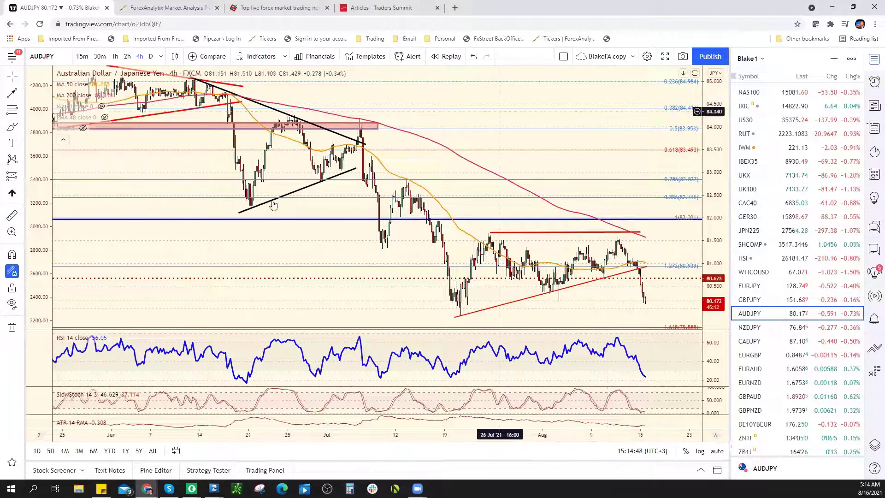
Draw a red trend line from the late-July lows and a Fibonacci retracement to the 81.565 high.
left_click(21, 95)
left_click(79, 93)
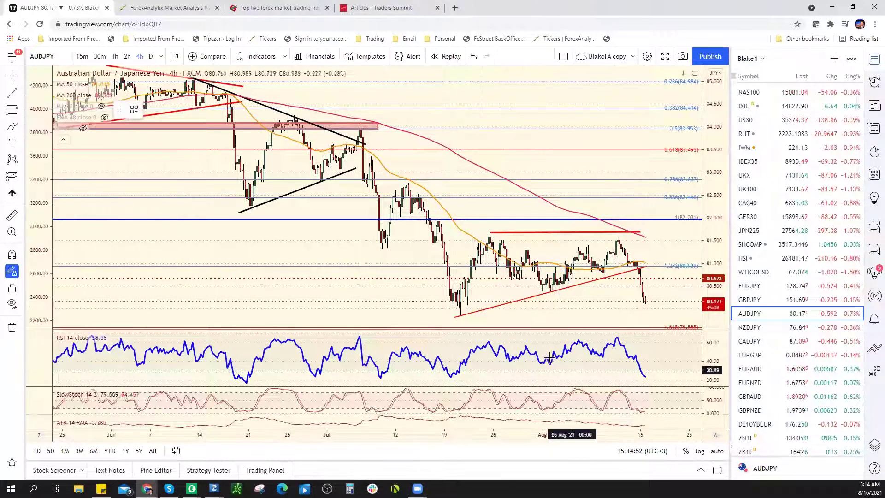
left_click(527, 286)
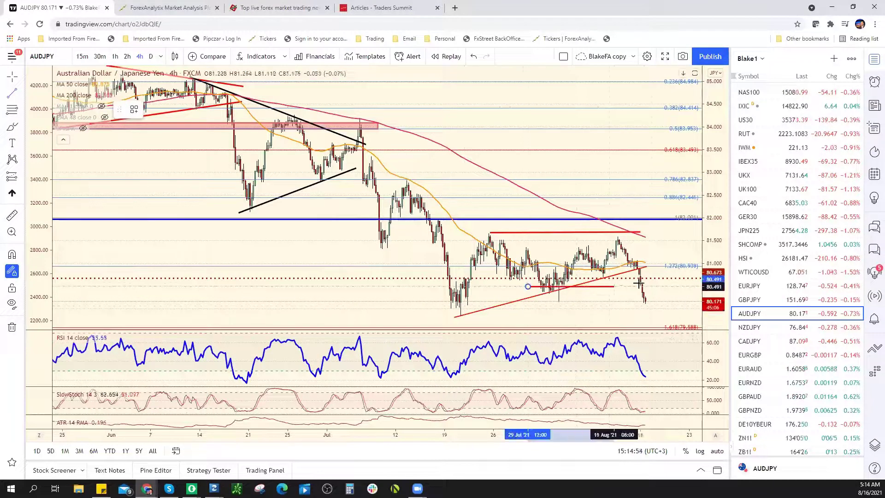
left_click(664, 281)
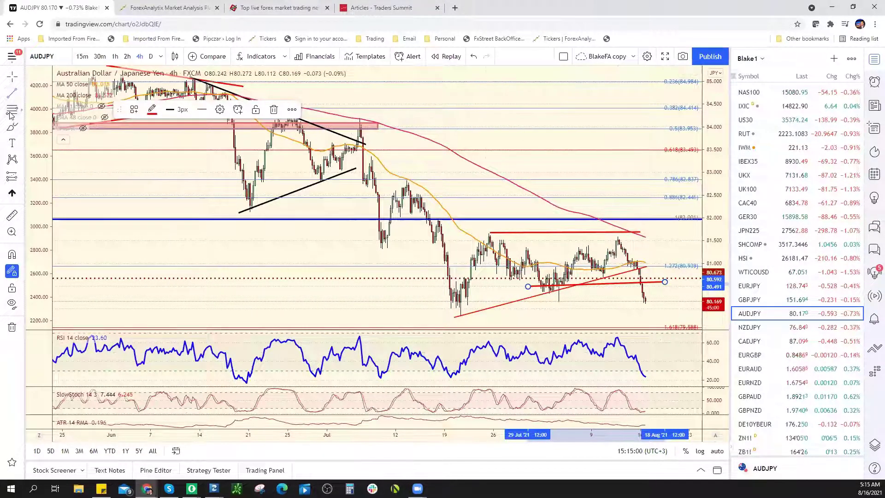
left_click(685, 316)
left_click(603, 271)
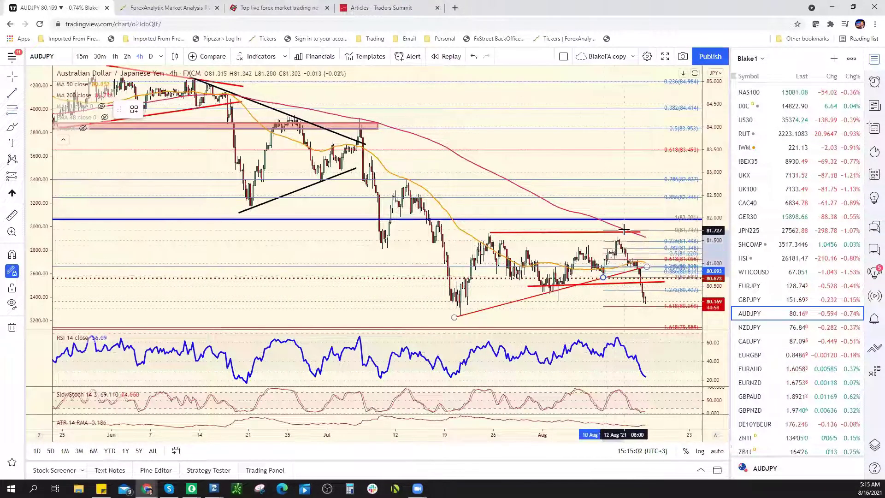
left_click(618, 238)
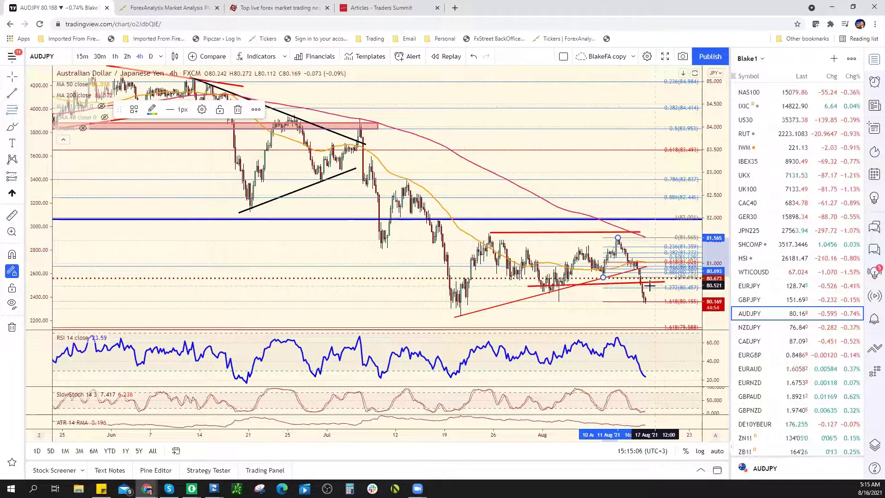
Delete the new red trend line and inspect the lower pink support zone.
right_click(593, 286)
left_click(581, 285)
right_click(580, 285)
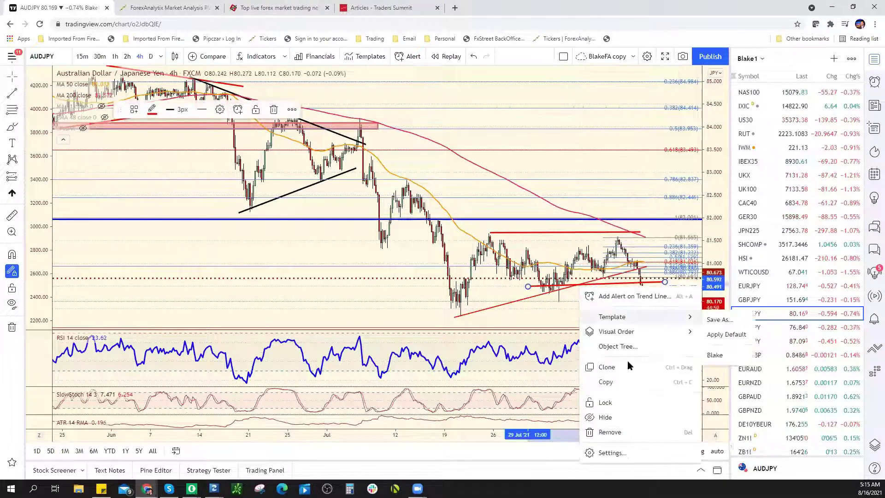
left_click(610, 432)
scroll(584, 206, "down", 2)
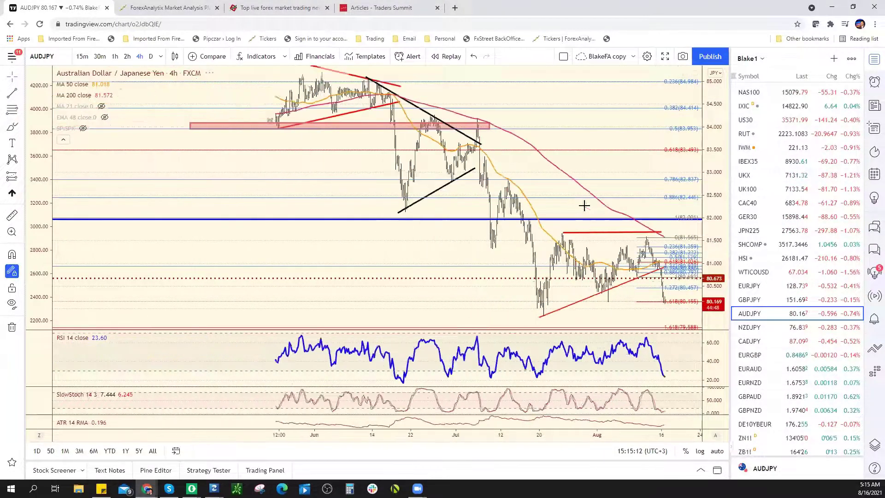
scroll(584, 206, "down", 5)
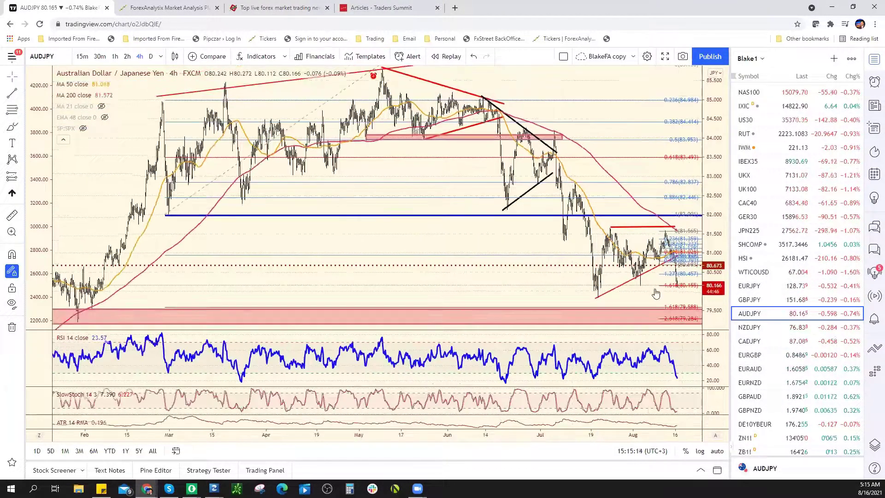
left_click(663, 299)
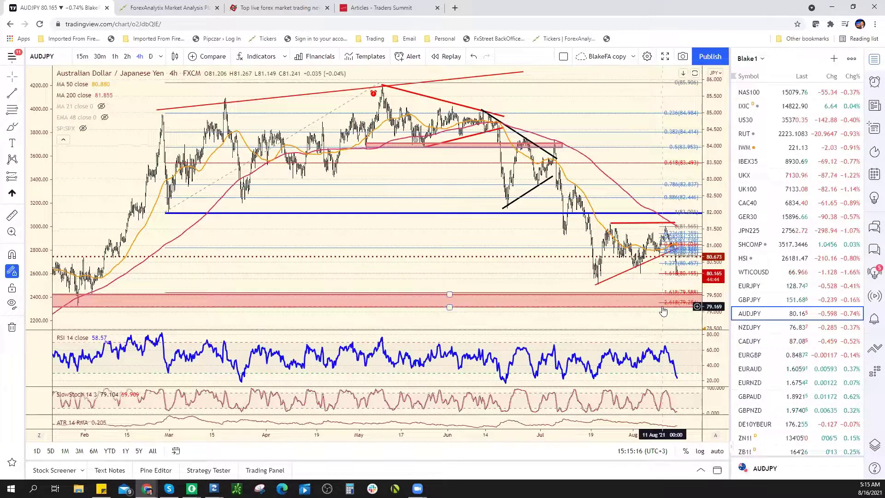
left_click(681, 276)
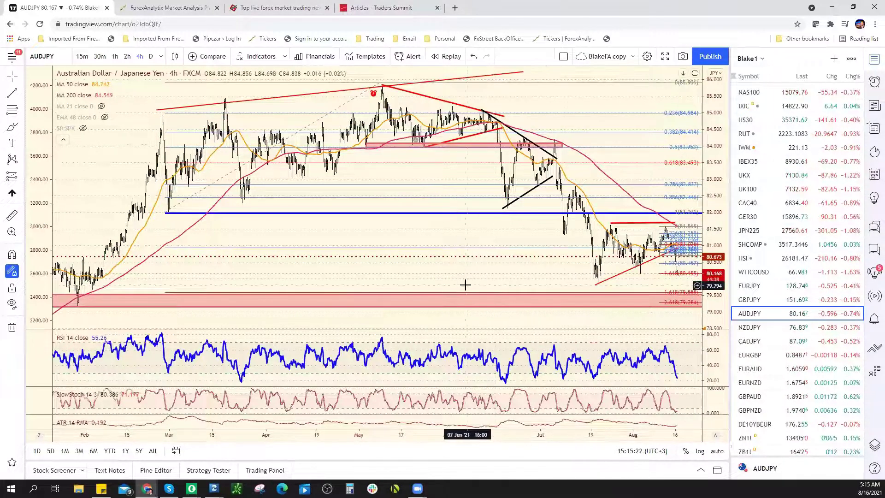
Switch the chart back to AUDUSD.
scroll(793, 159, "up", 6)
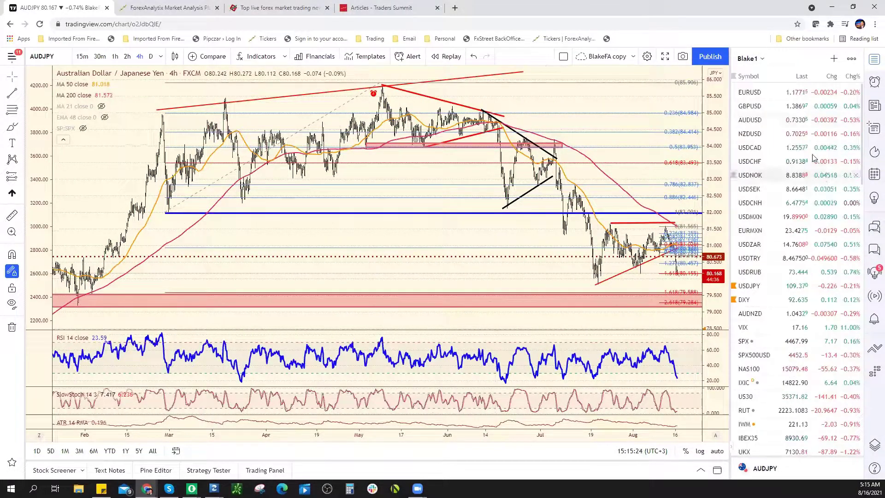
left_click(801, 120)
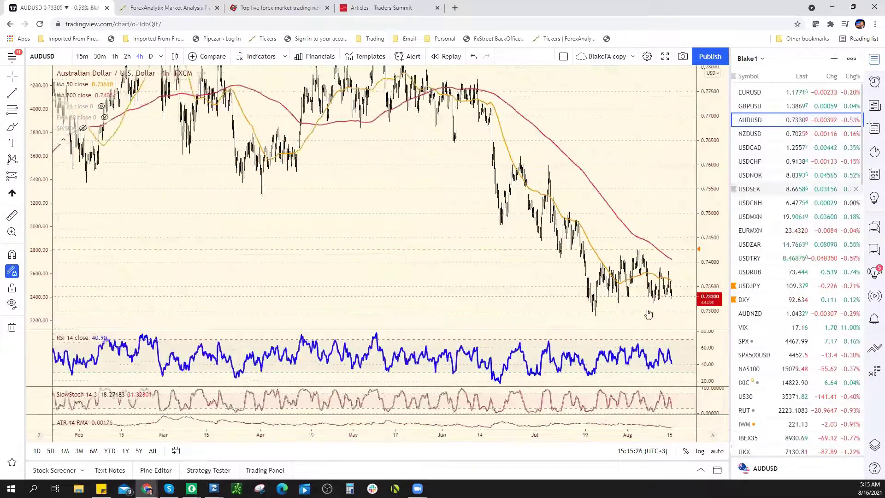
scroll(648, 308, "up", 6)
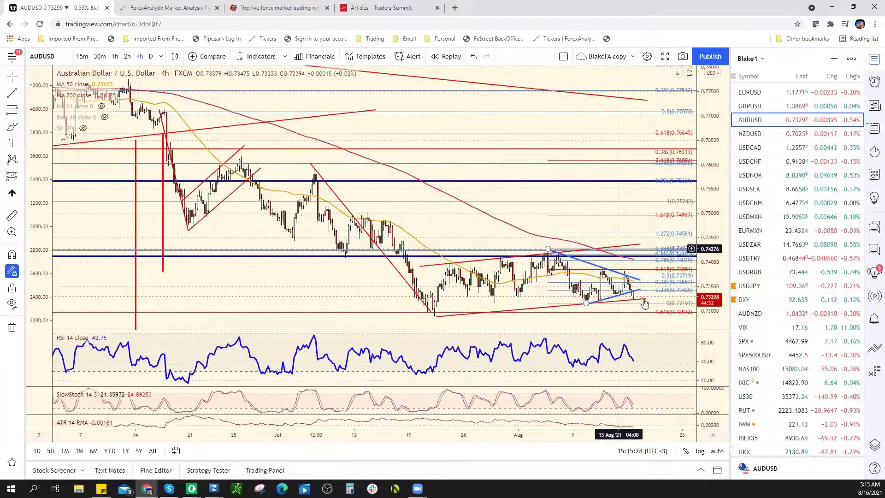
scroll(644, 303, "down", 2)
scroll(682, 258, "down", 2)
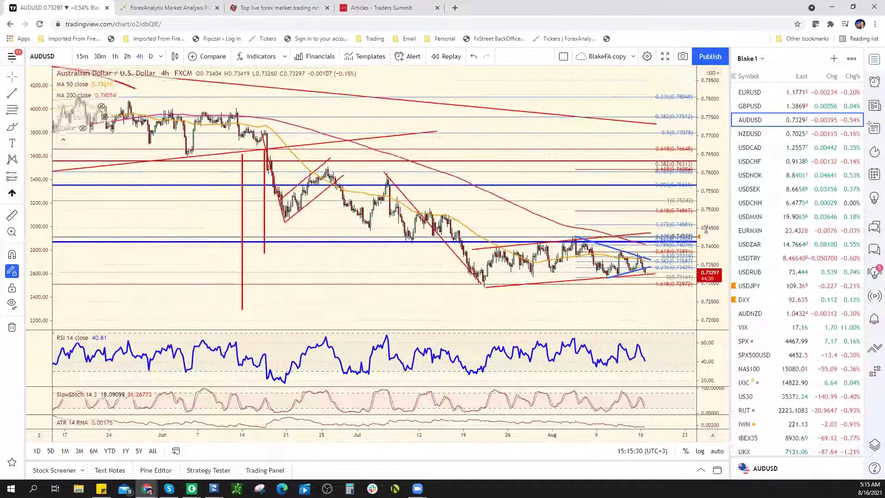
scroll(630, 282, "down", 3)
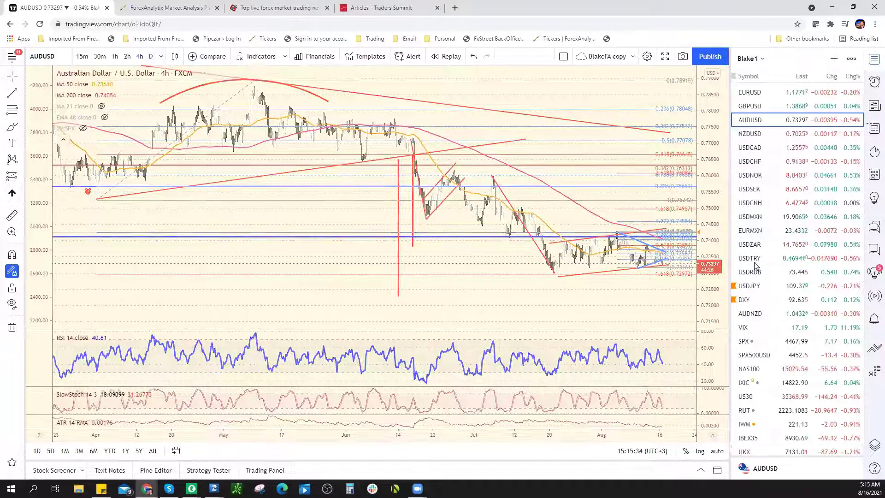
Switch AUDUSD to the daily timeframe and raise the red line to the 0.75942–0.72906 area.
type("D")
key("Return")
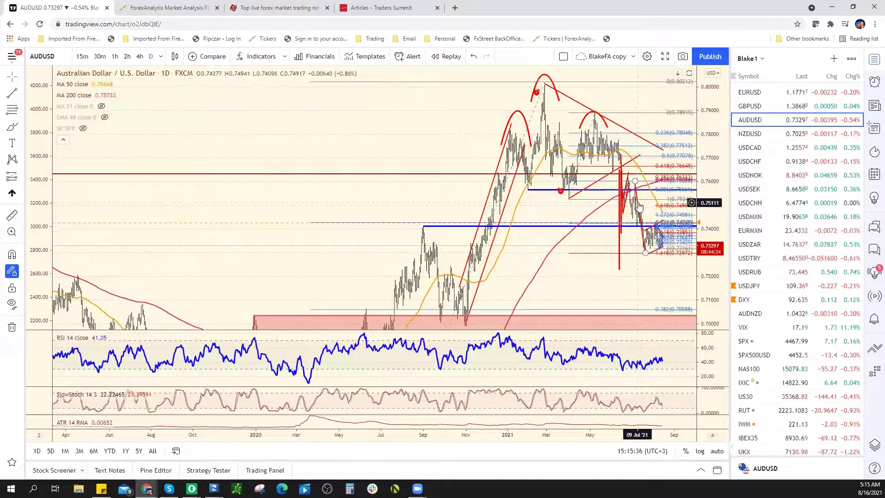
key("ctrl+z")
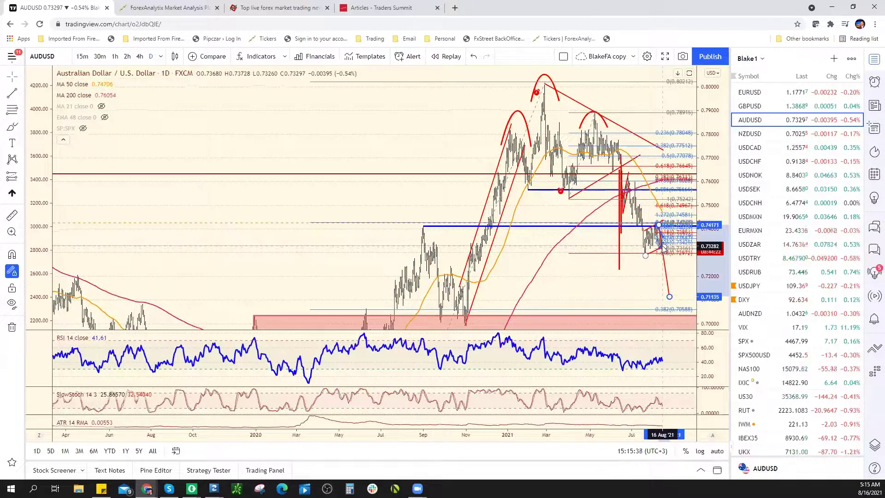
left_click_drag(662, 247, 635, 205)
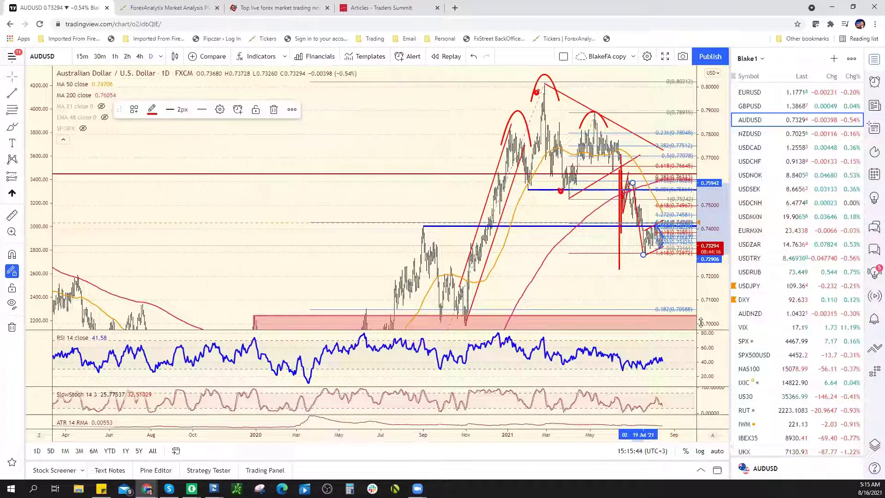
Load the DXY index chart from the watchlist.
scroll(747, 154, "down", 1)
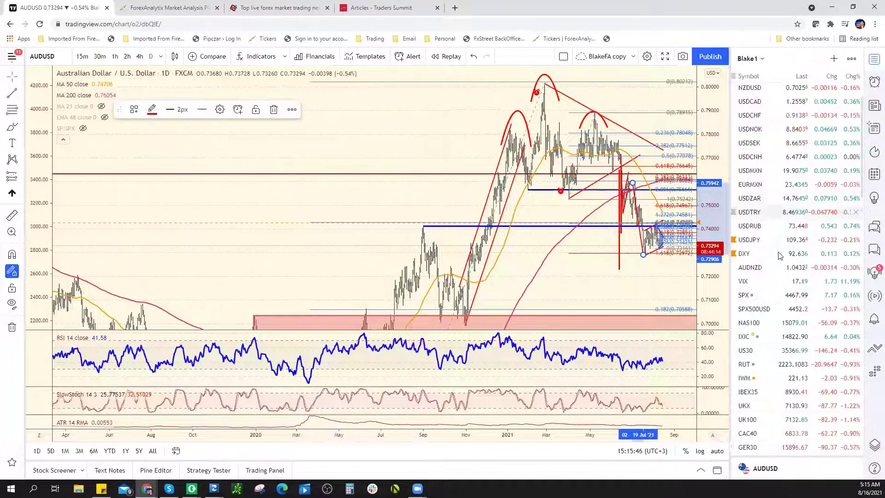
scroll(774, 240, "up", 1)
scroll(576, 253, "up", 5)
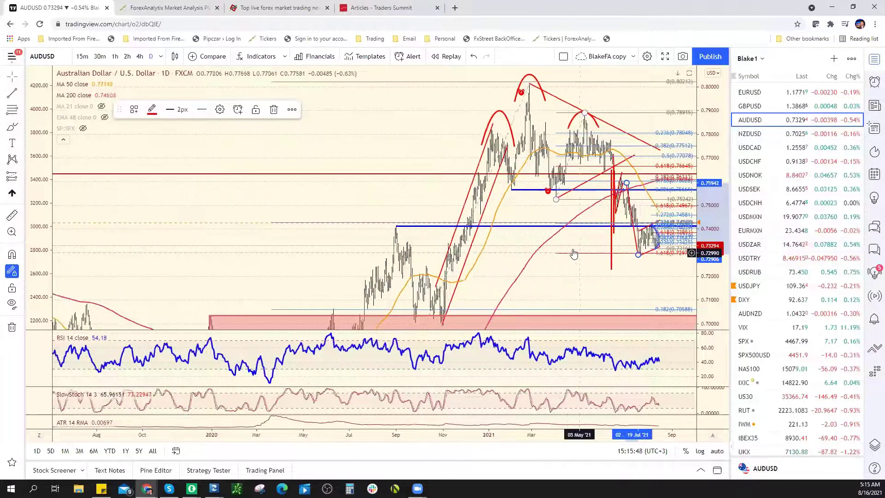
scroll(594, 261, "up", 4)
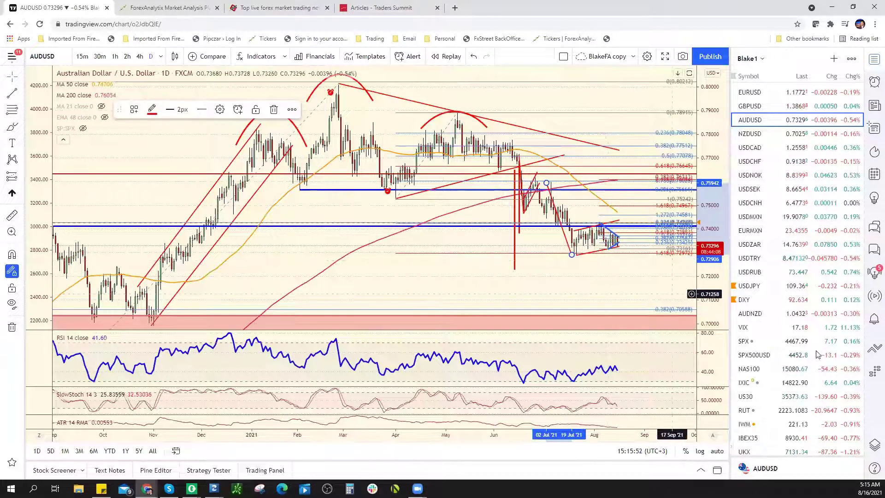
left_click(796, 303)
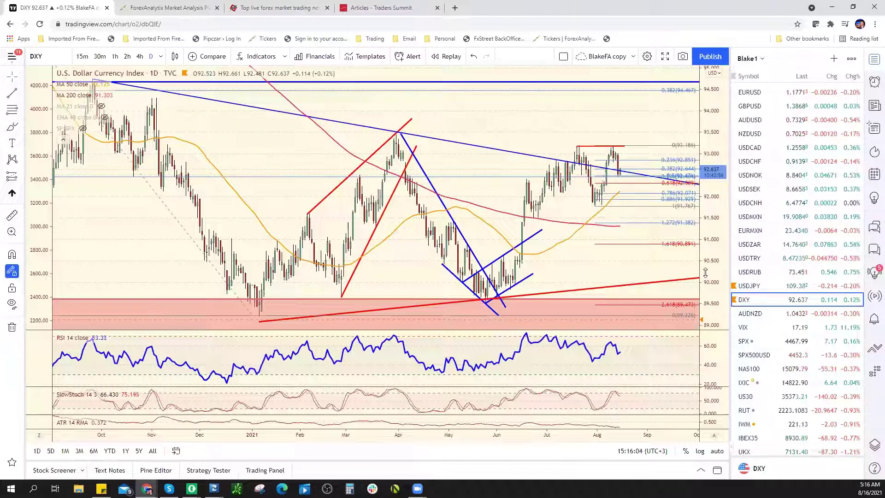
Check DXY on weekly (1W) candles.
left_click(160, 56)
left_click(175, 330)
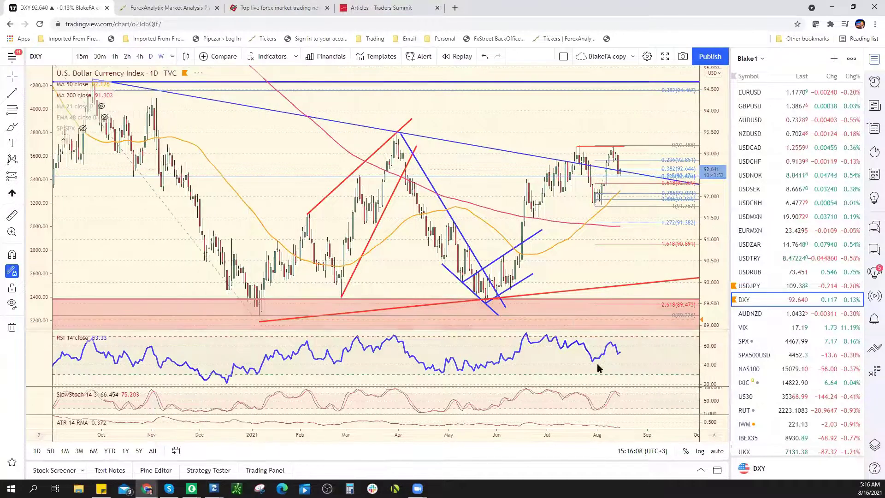
scroll(510, 248, "up", 5)
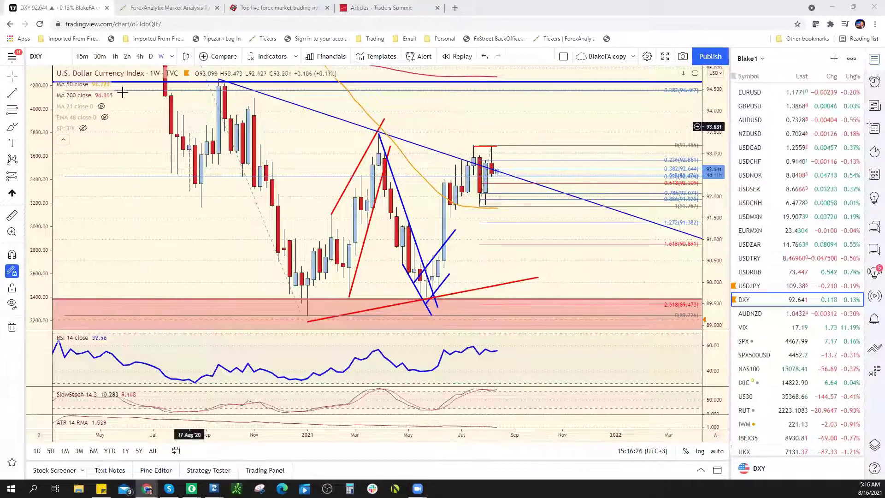
Back on the daily chart, drag the red resistance line up to about 93.21.
left_click(151, 57)
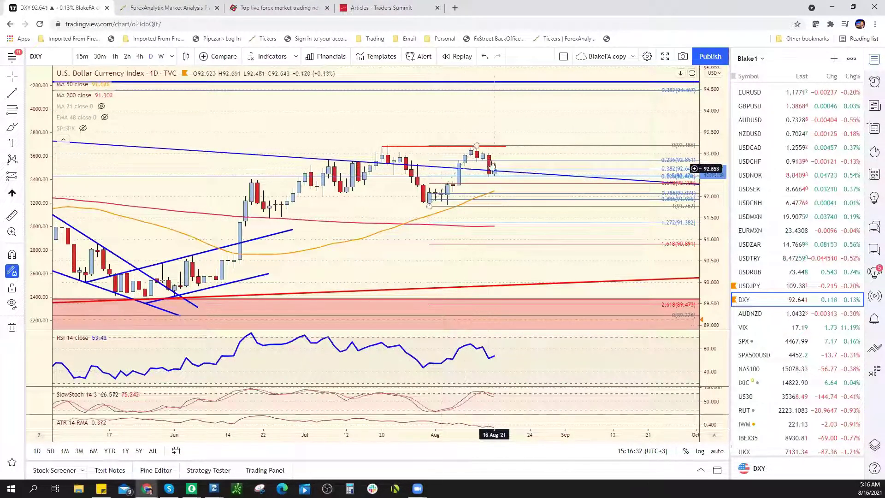
left_click(417, 146)
left_click_drag(420, 130, 418, 144)
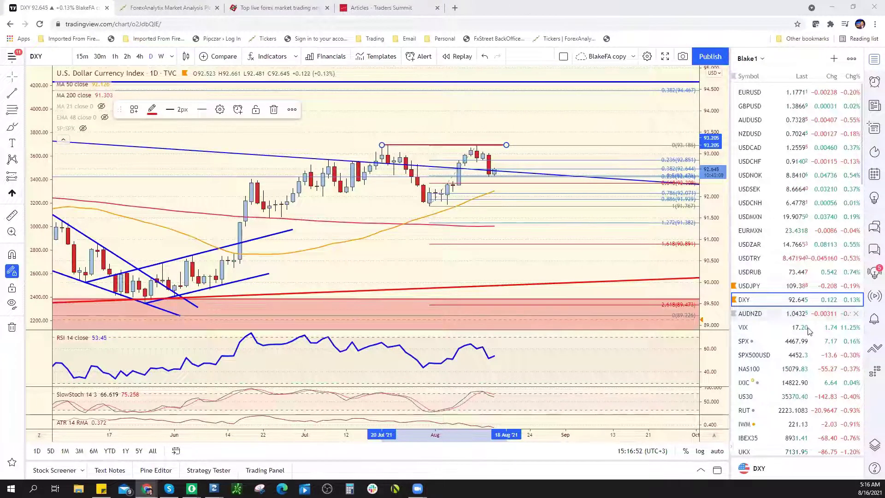
Deselect the red line and open Symbol Search for DXY, listing TVC, INDEX and ICEUS versions.
scroll(840, 300, "down", 1)
scroll(834, 276, "up", 1)
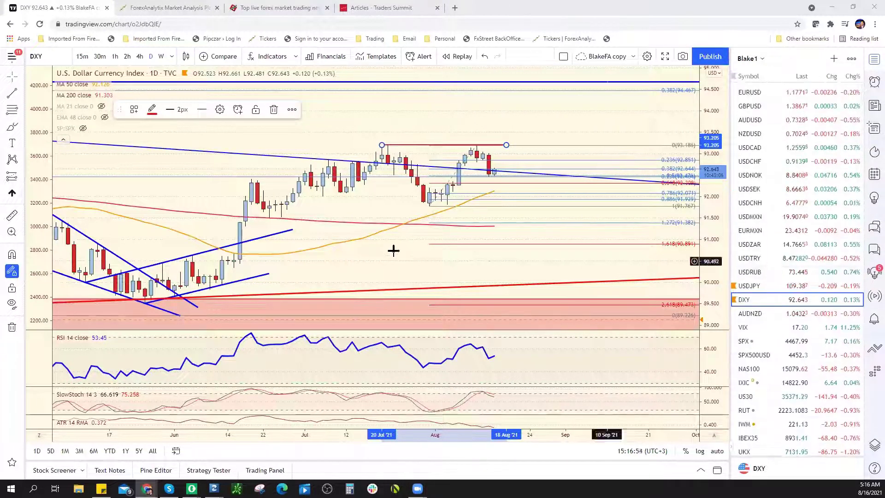
scroll(462, 296, "down", 3)
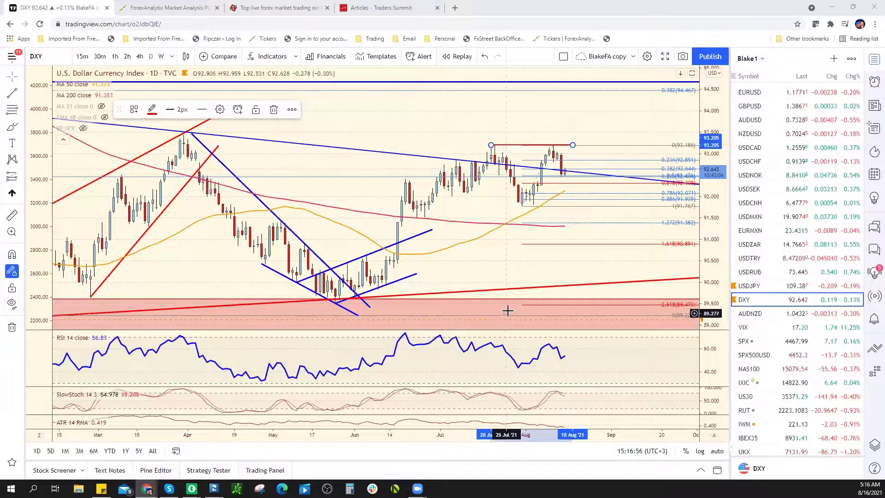
left_click(561, 234)
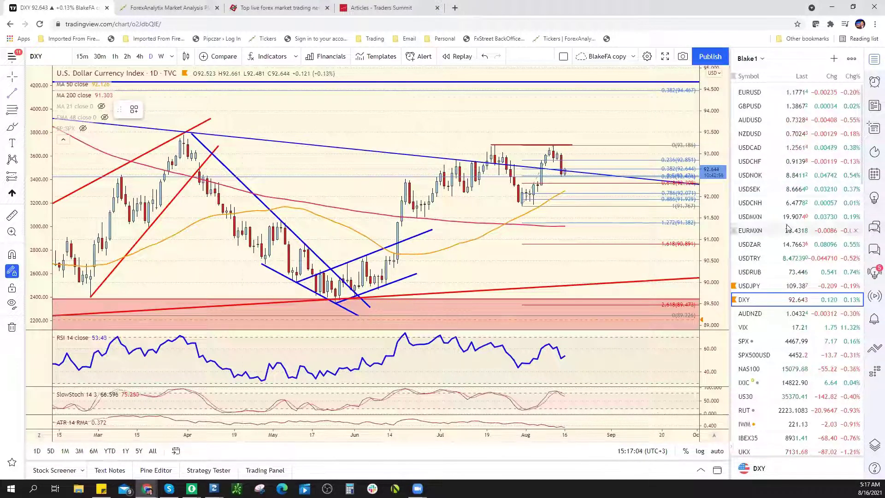
left_click(68, 53)
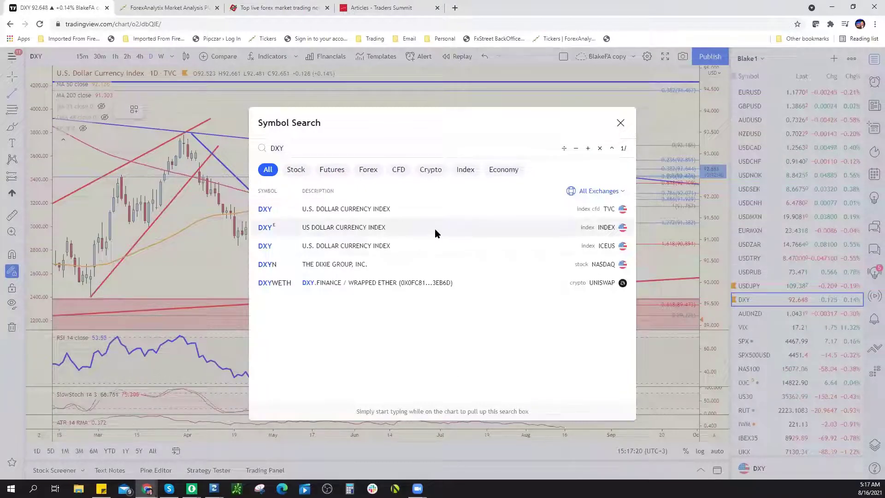
Pan the ICEUS DXY daily chart left to leave wide empty future space.
key("Escape")
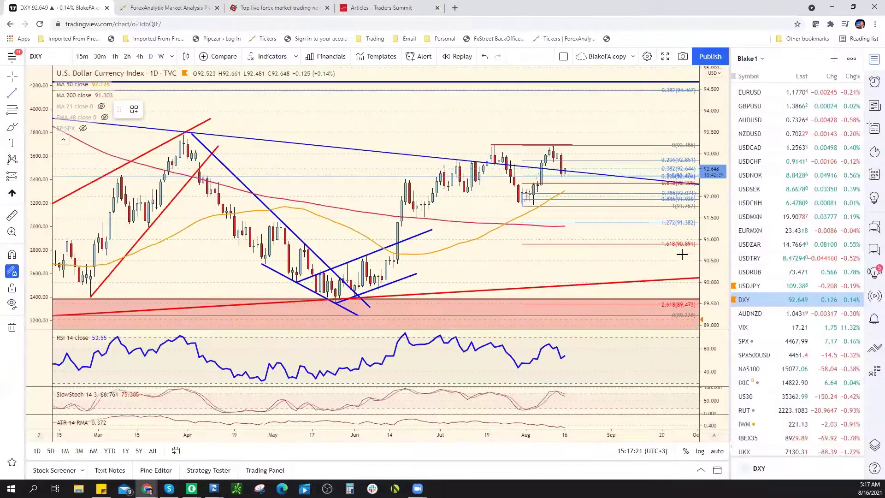
left_click_drag(547, 243, 381, 186)
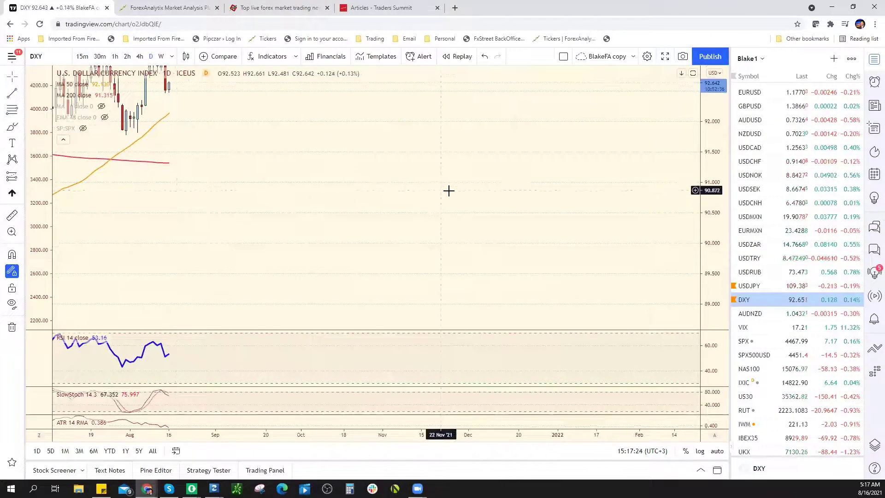
left_click_drag(448, 191, 349, 188)
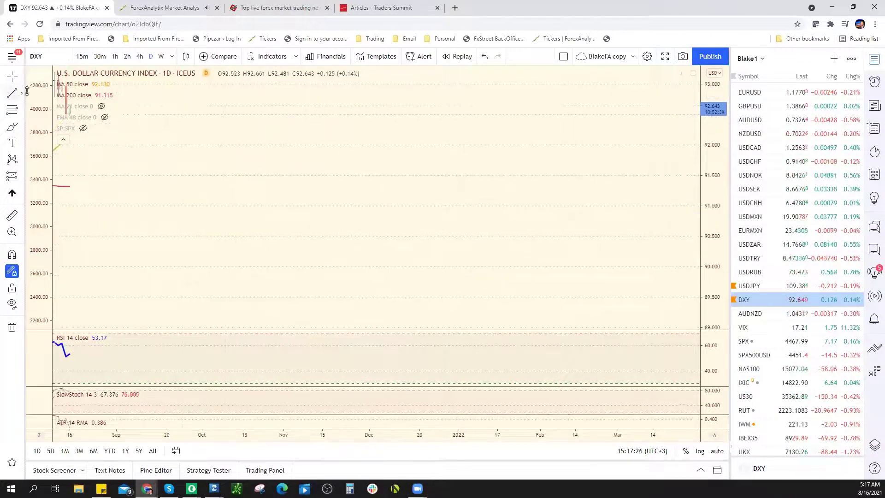
left_click(12, 94)
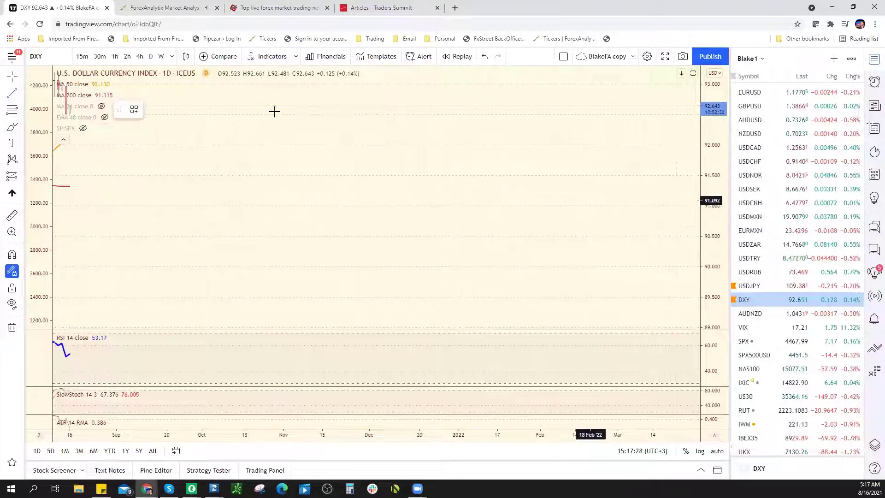
Sketch a zigzag price path with two equal-height peaks and a pullback low.
left_click(260, 269)
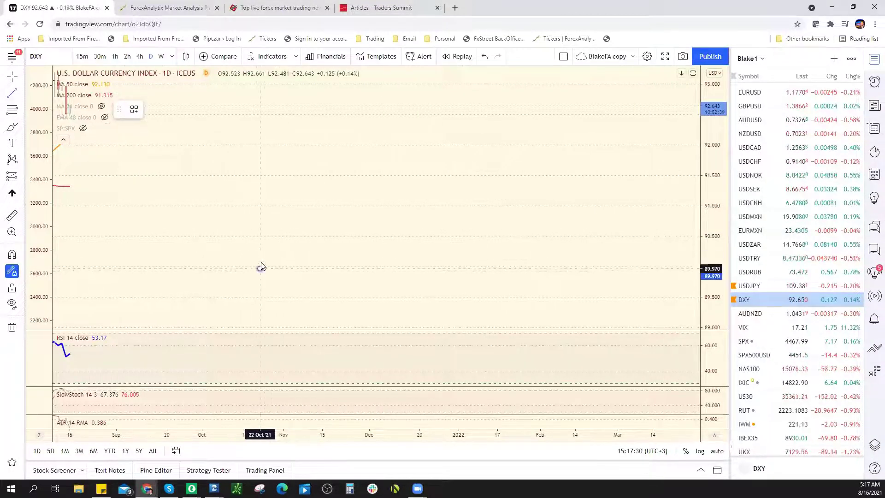
left_click(318, 161)
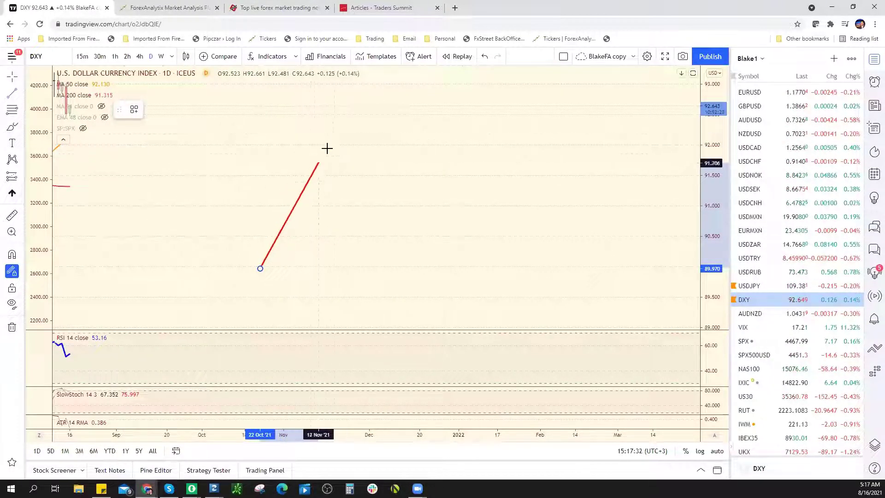
left_click(322, 138)
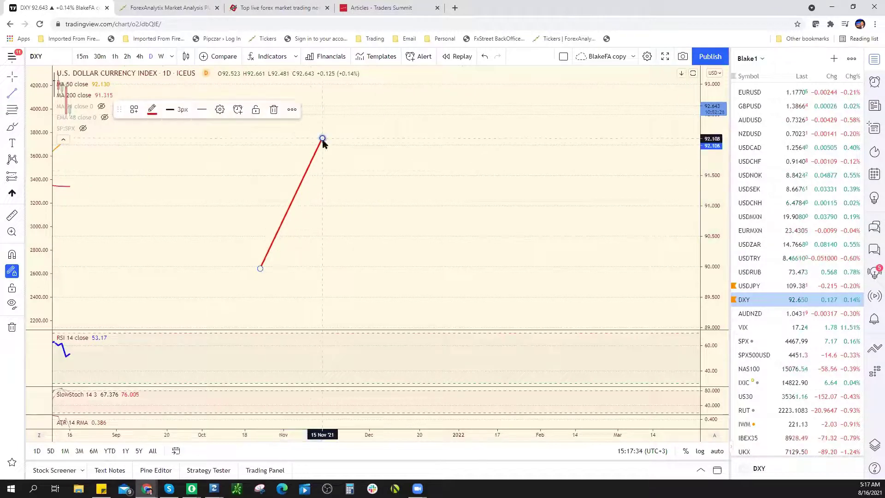
left_click(342, 204)
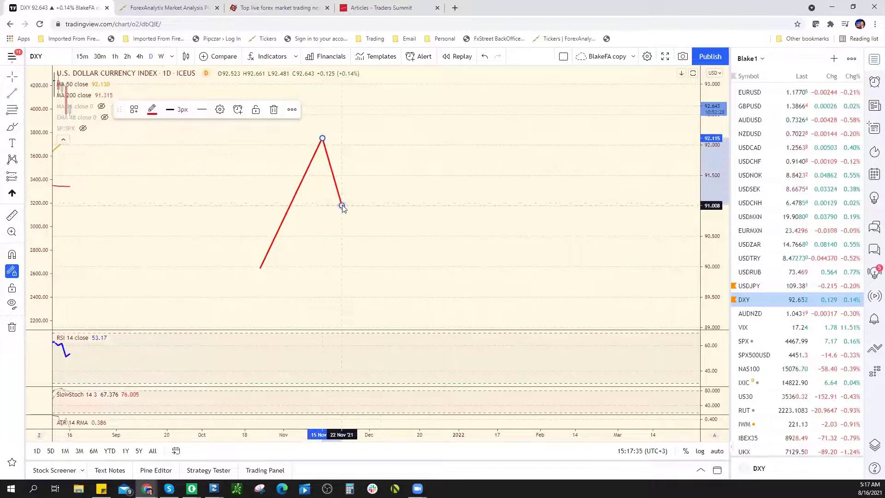
left_click(381, 138)
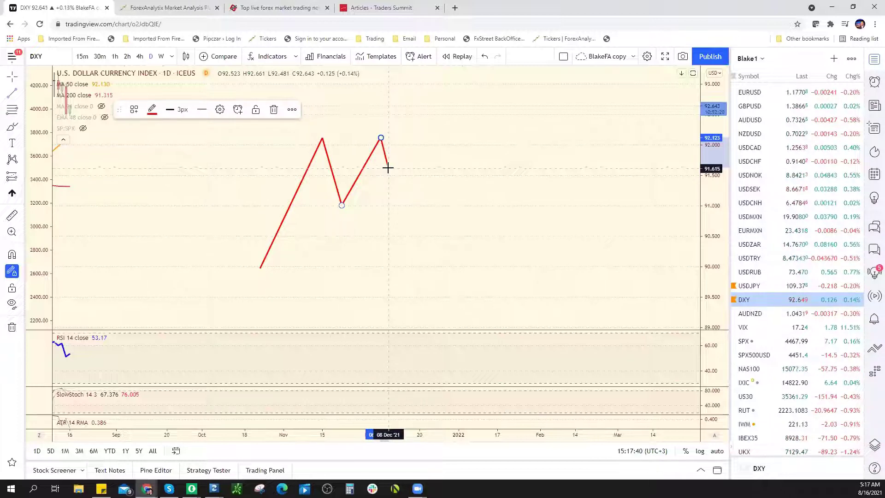
left_click(388, 178)
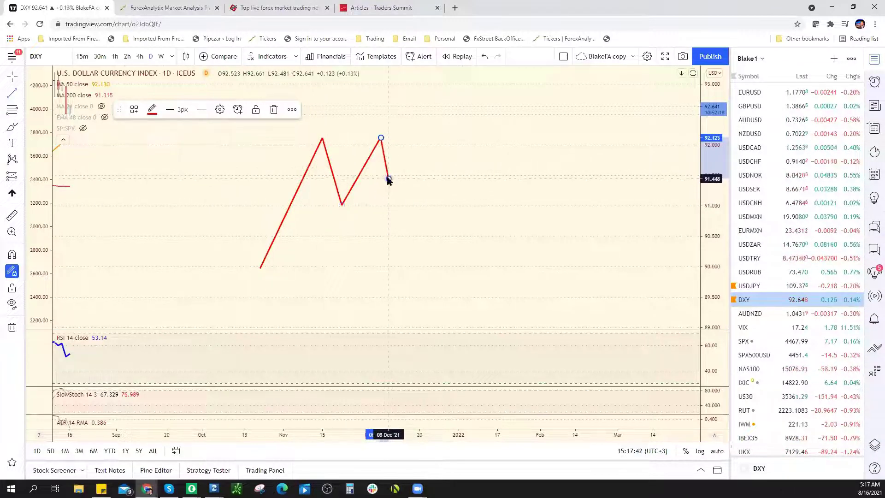
Draw a horizontal resistance line across both peaks and a rising trend line under the lows.
left_click(284, 134)
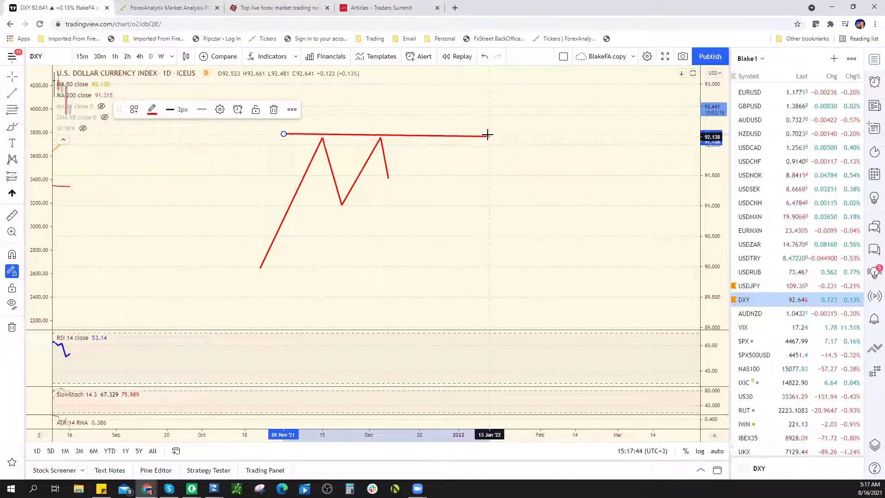
left_click(486, 134)
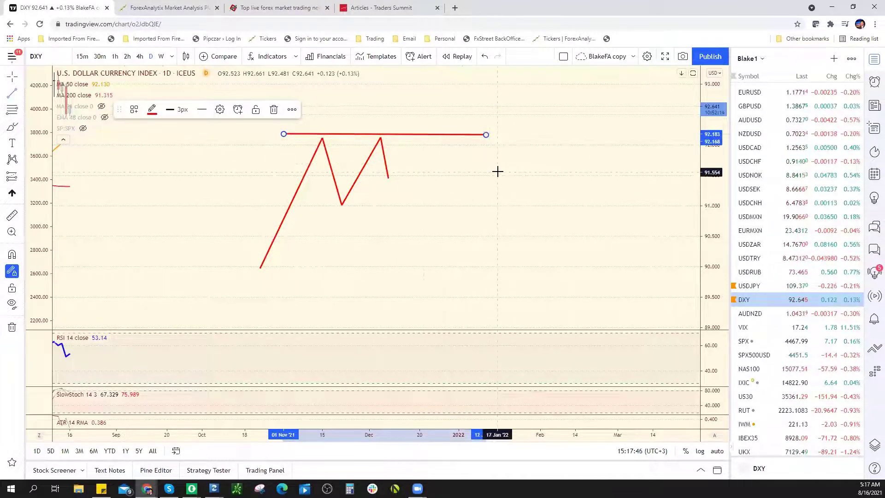
left_click(322, 217)
left_click(470, 141)
Extend the path with a higher low and an upward breakout above resistance, then reframe the chart.
left_click(391, 179)
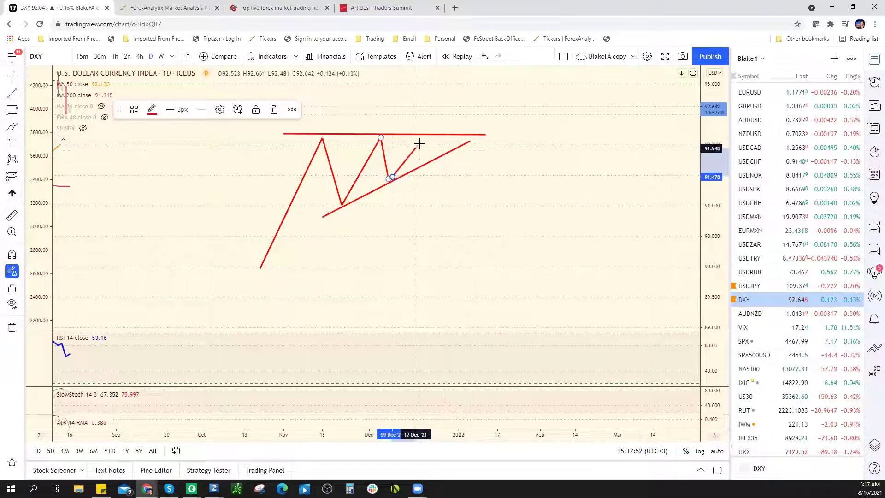
left_click(420, 141)
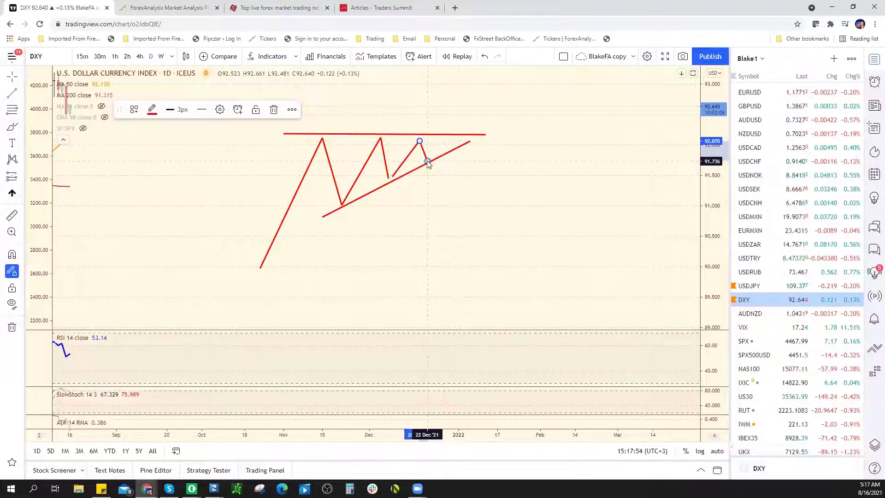
left_click(428, 161)
left_click(478, 97)
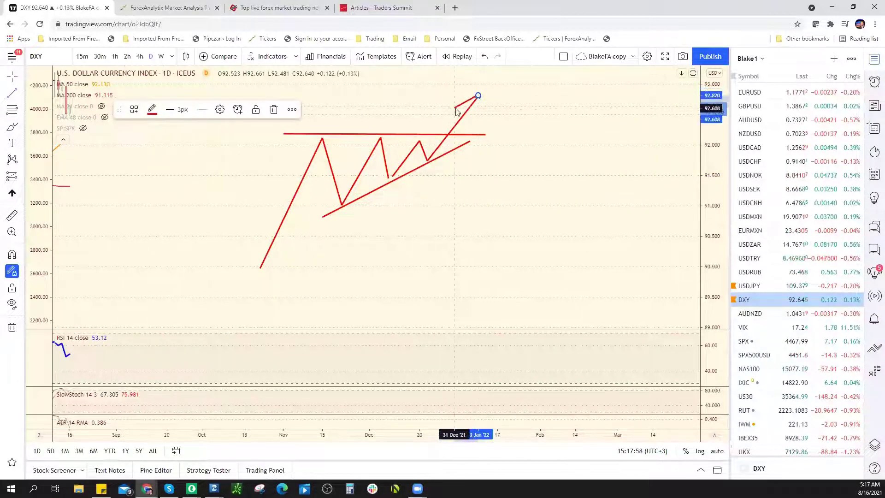
left_click(455, 108)
left_click(481, 96)
double_click(478, 120)
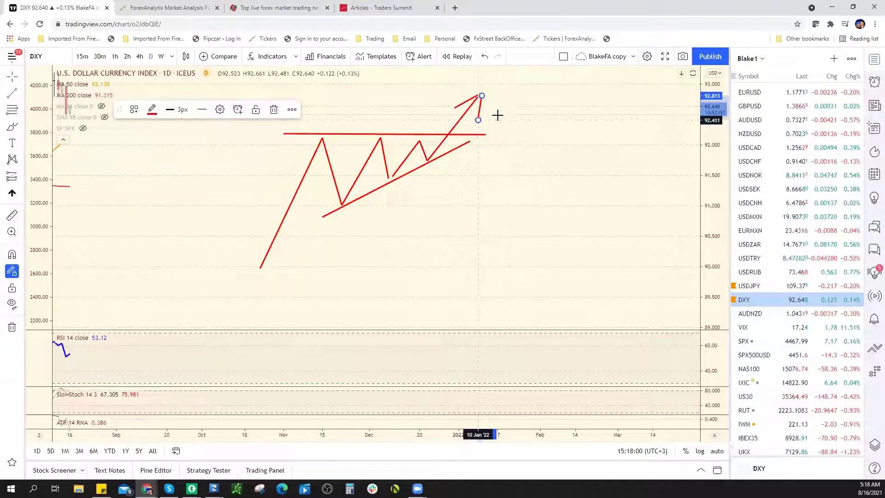
left_click_drag(482, 96, 478, 94)
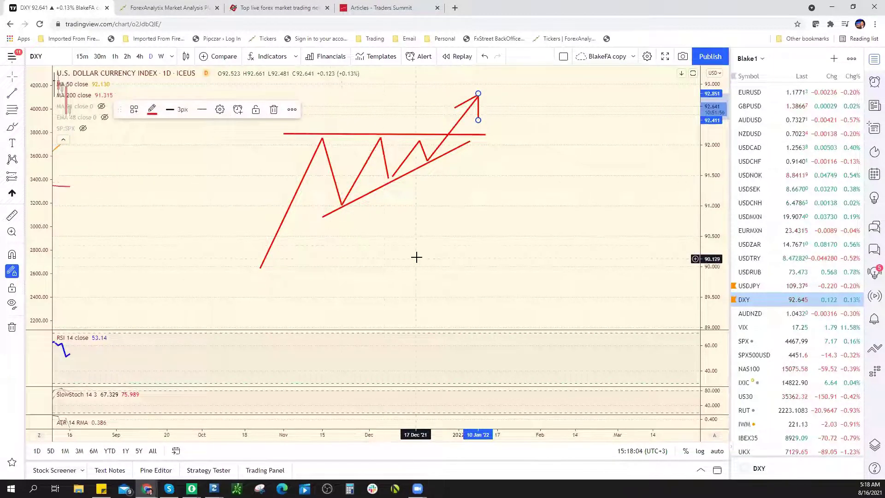
mouse_move(281, 264)
left_mouse_down()
mouse_move(604, 253)
mouse_move(501, 249)
left_mouse_up()
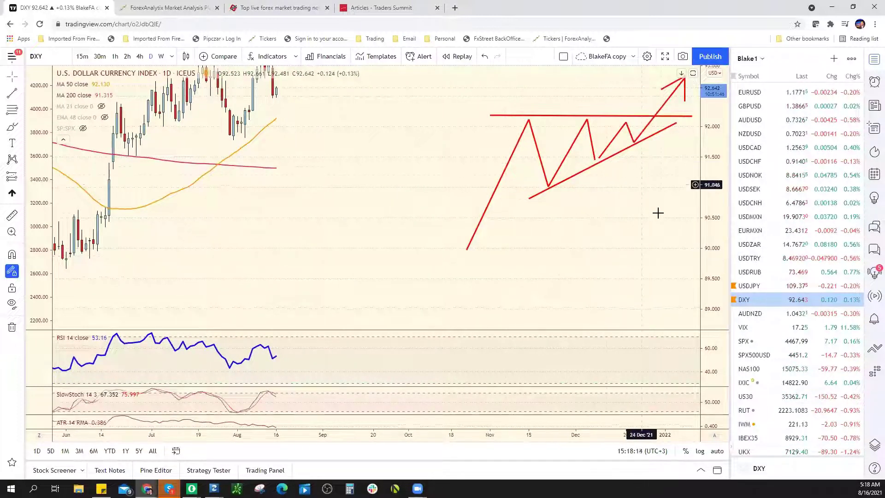
double_click(705, 215)
left_click_drag(662, 221, 541, 237)
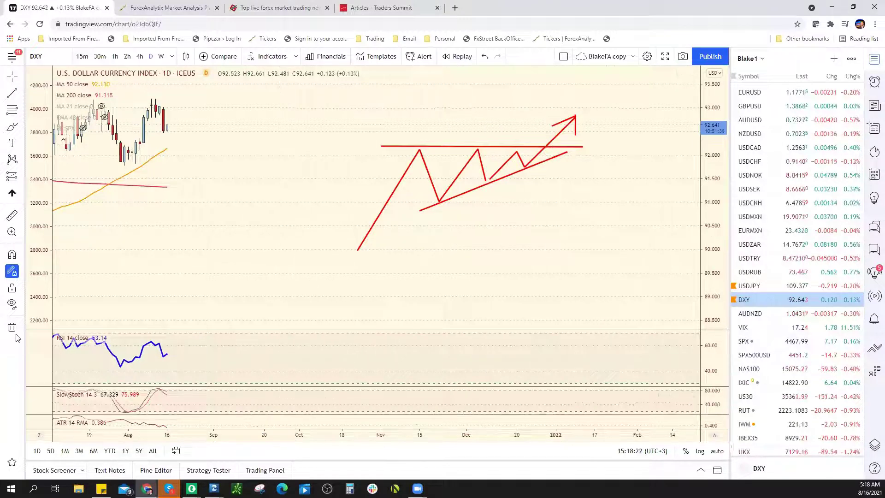
Bring up the DXY daily chart spanning 2020–2021, select the blue trend line and compress the price scale.
left_click(745, 300)
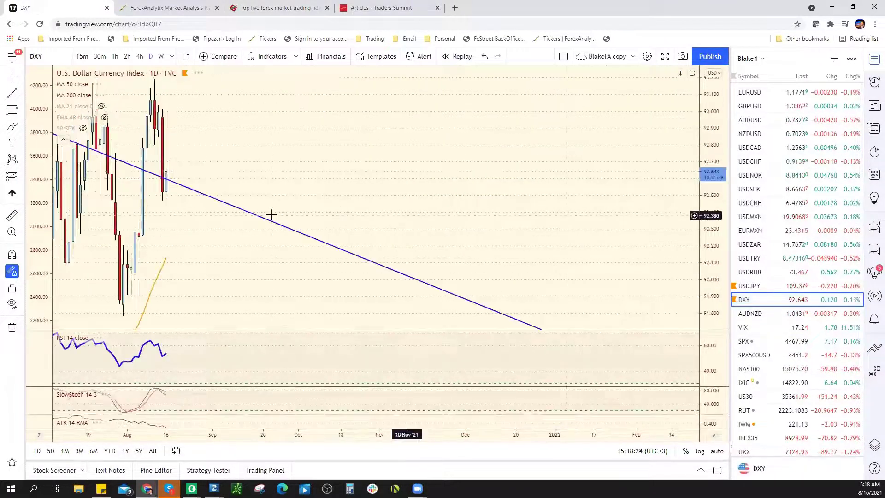
scroll(427, 271, "down", 5)
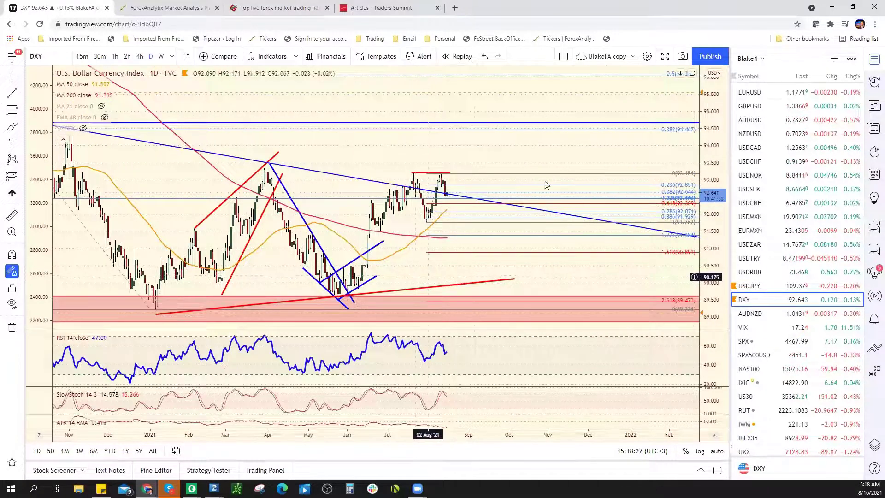
scroll(553, 202, "left", 3)
scroll(565, 189, "left", 5)
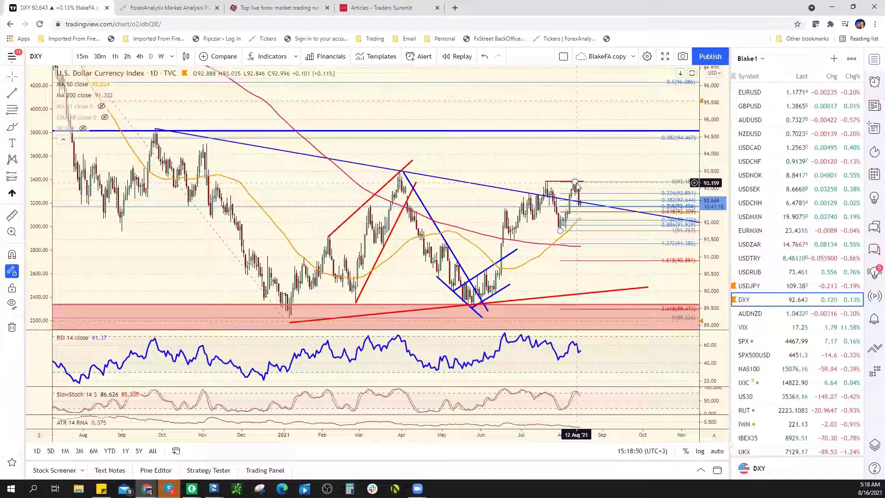
scroll(583, 322, "down", 5)
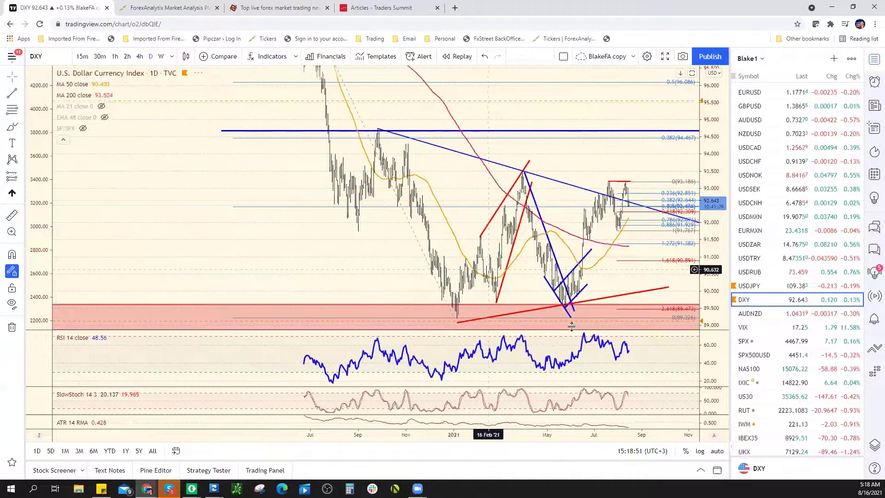
scroll(571, 325, "down", 5)
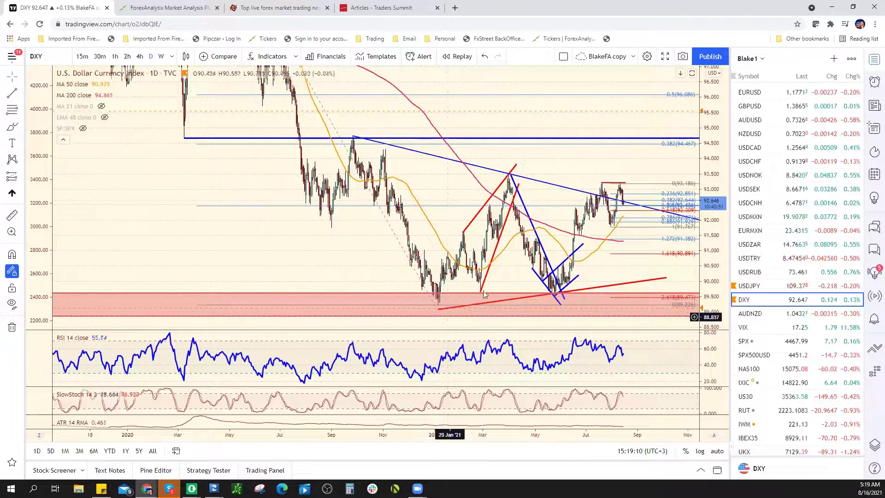
left_click(561, 292)
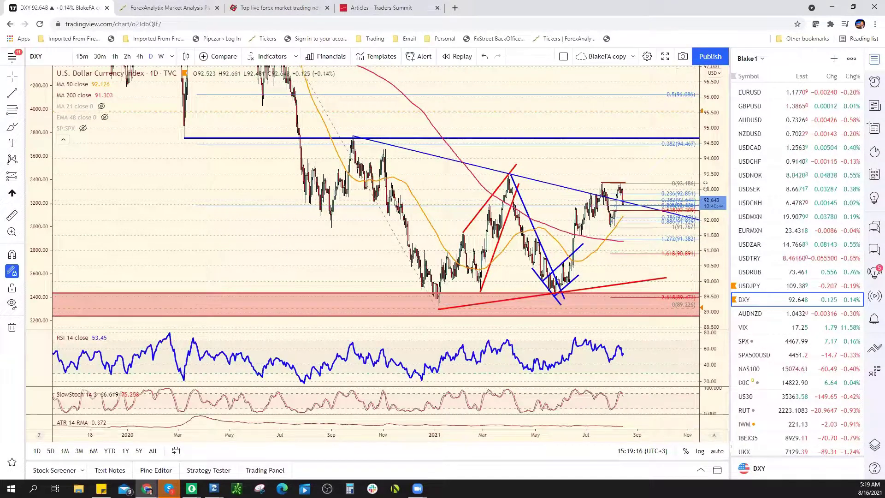
left_click_drag(714, 208, 709, 249)
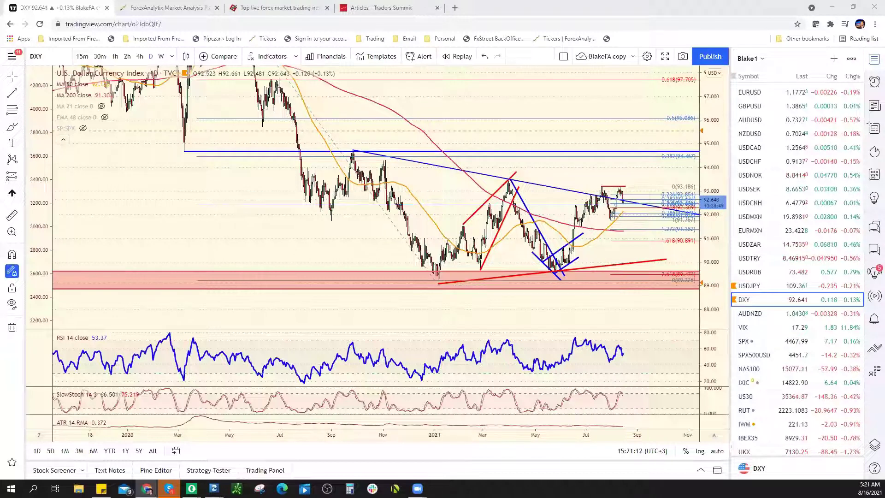
Preview a couple of pictures in the Google Images results for the Fed official.
key("alt+Tab")
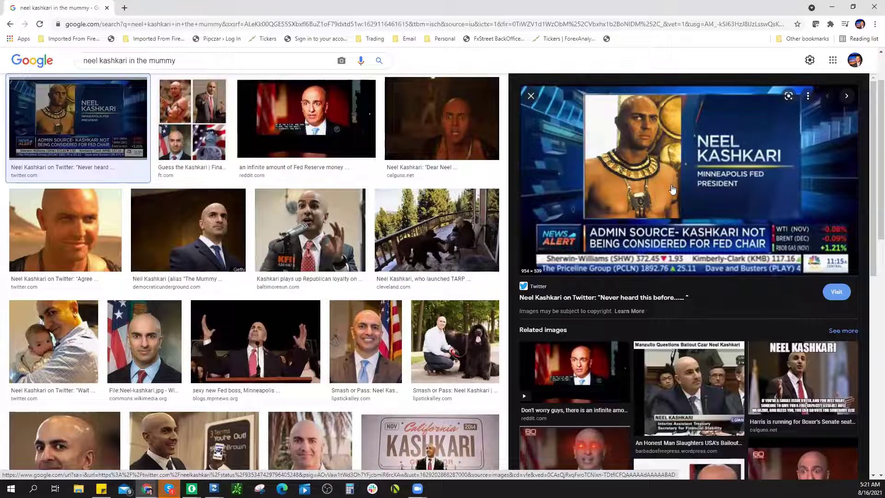
left_click(371, 357)
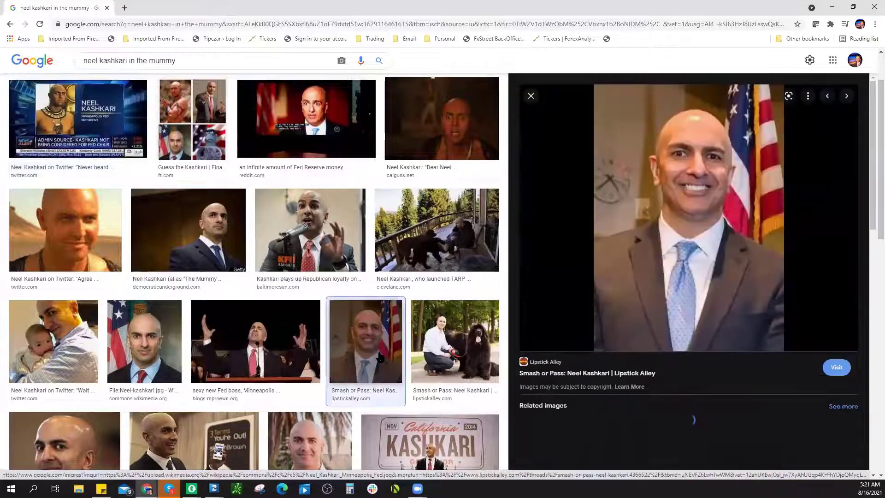
left_click(63, 132)
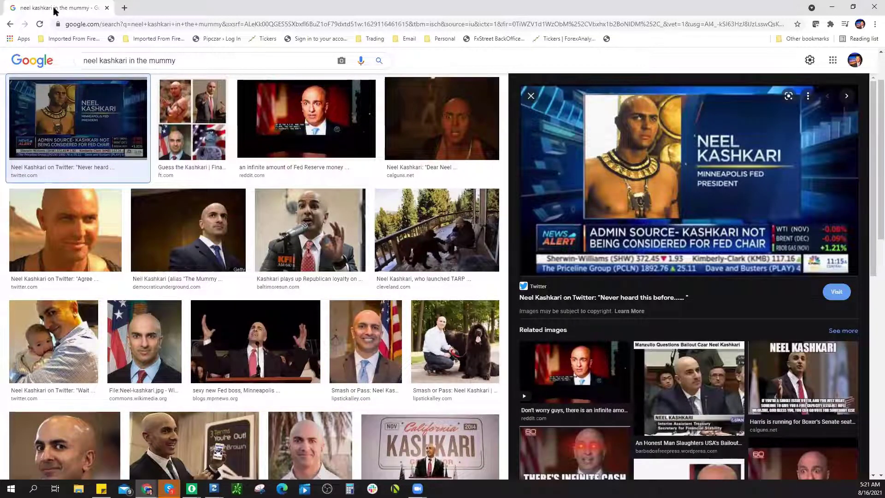
Return to TradingView's DXY daily chart with price near 92.65.
key("alt+Tab")
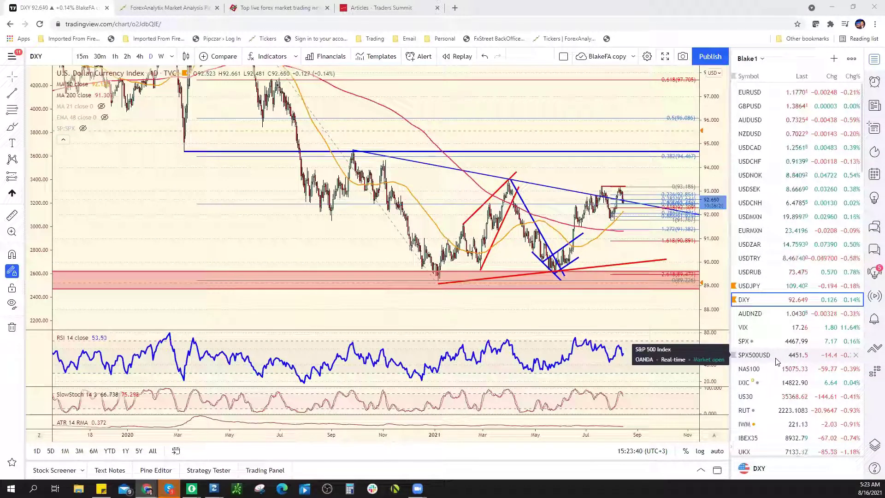
Show the SPX500USD daily chart with its rising channel, compressing the price scale and zooming out to 2019.
left_click(776, 361)
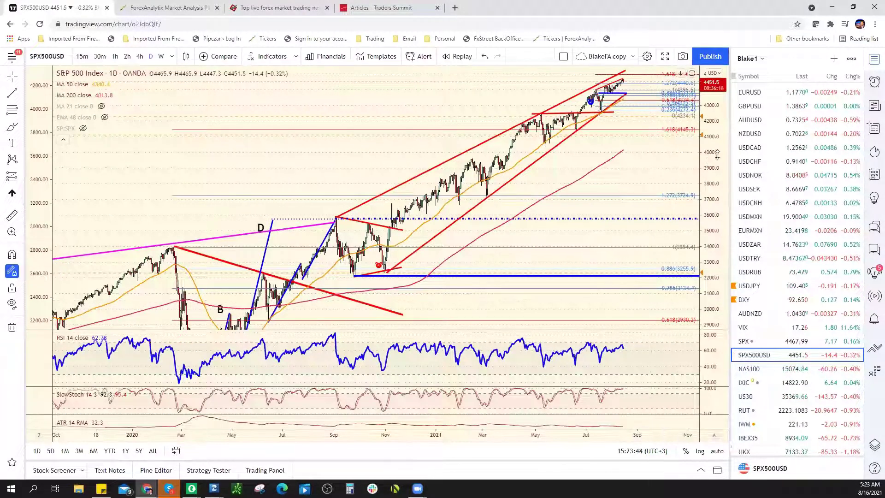
left_click_drag(714, 244, 714, 249)
scroll(523, 278, "down", 5)
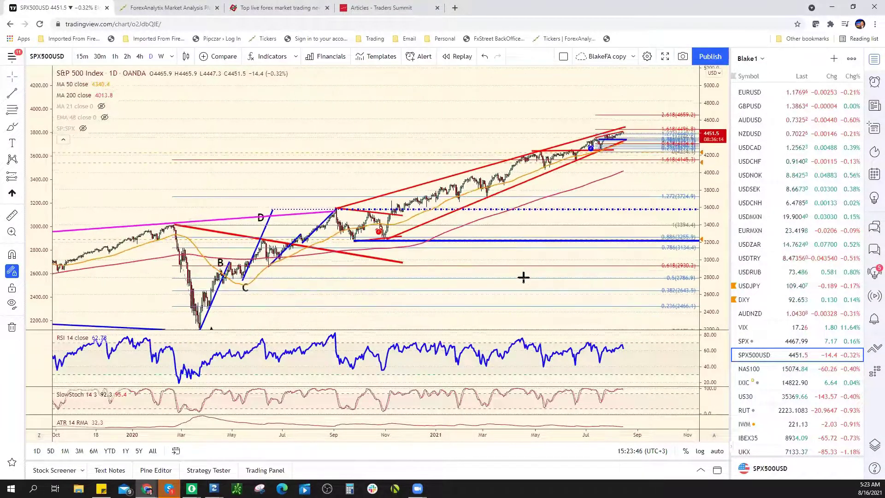
scroll(319, 314, "down", 1)
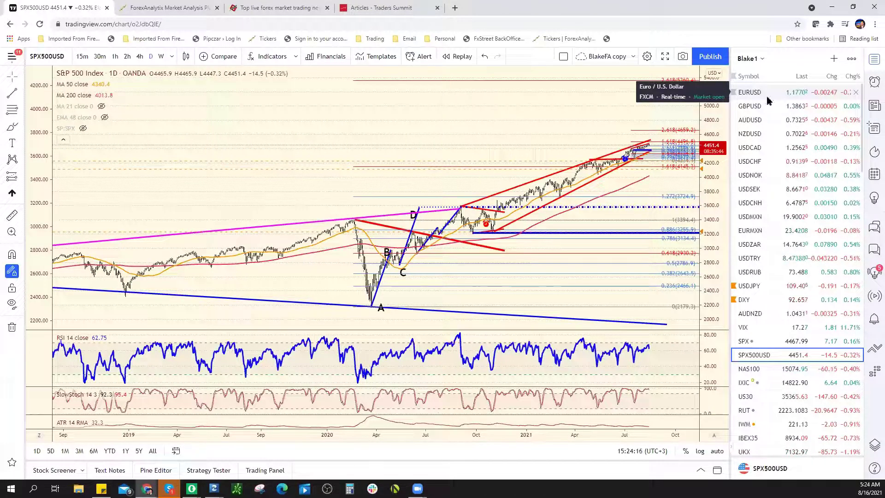
Browse the ForexAnalytix Our Team page, then go Home and on to the Active Tickers dashboard.
left_click(152, 8)
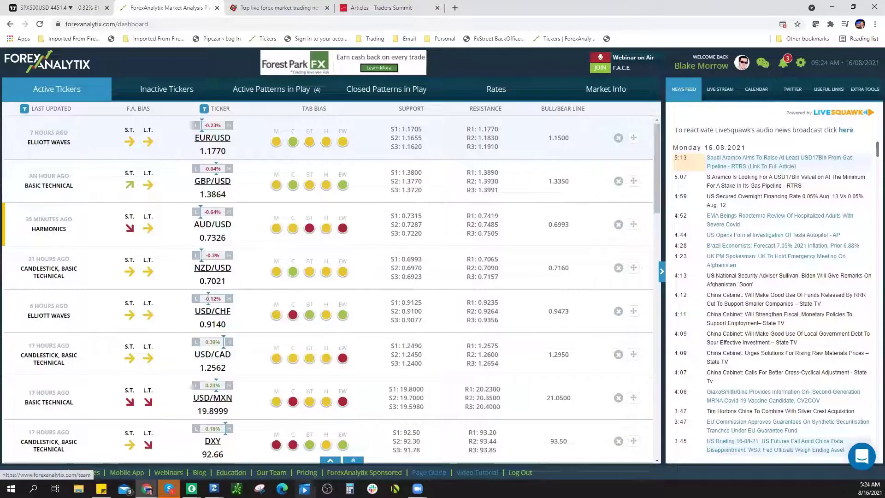
left_click(279, 473)
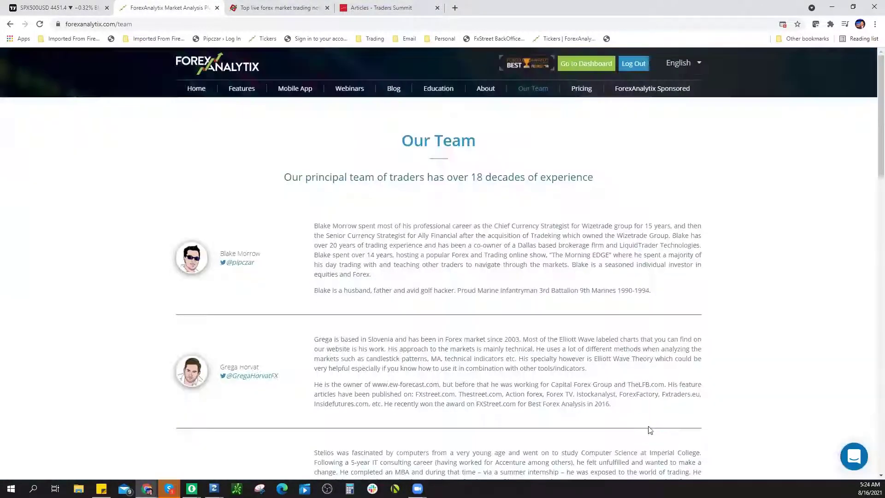
scroll(723, 297, "down", 7)
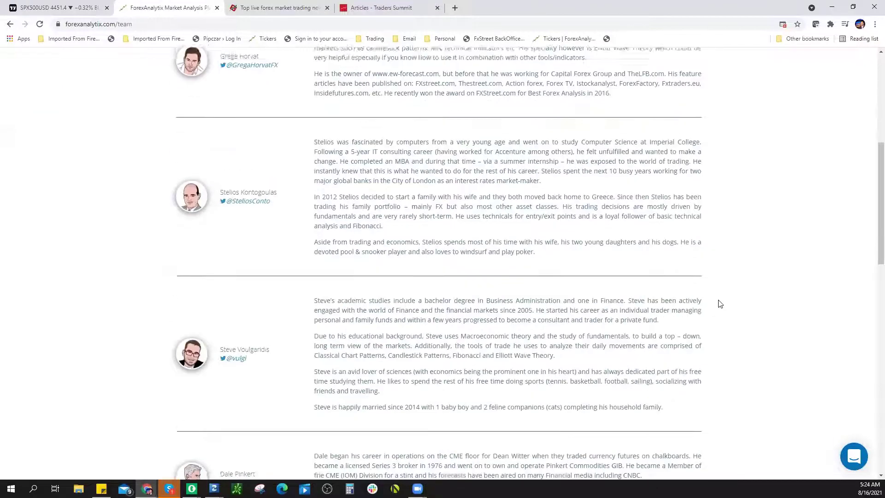
scroll(719, 304, "down", 8)
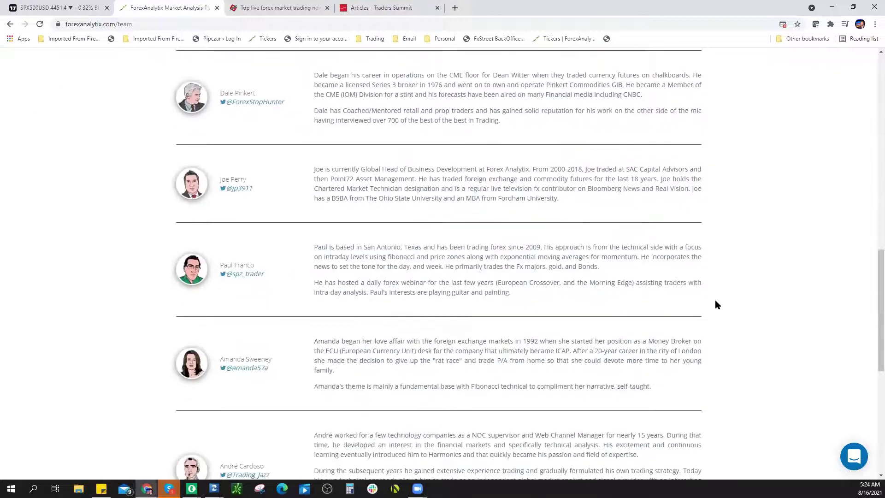
scroll(716, 304, "down", 1)
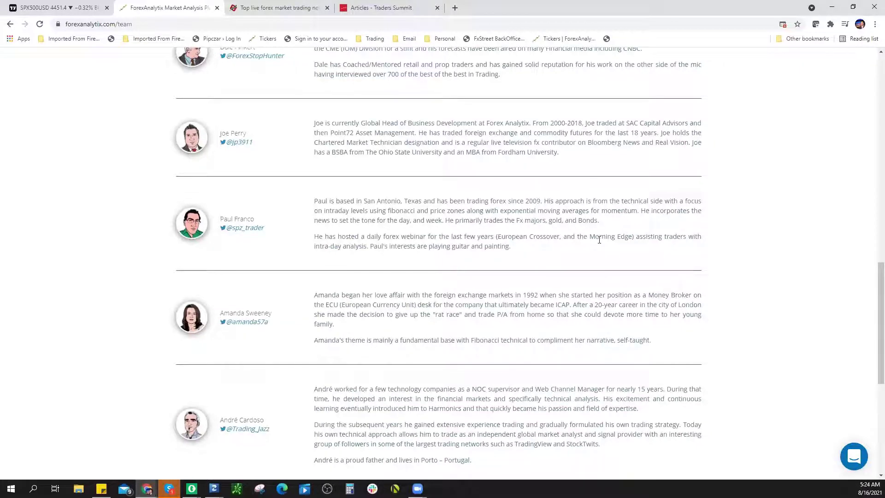
scroll(598, 240, "up", 12)
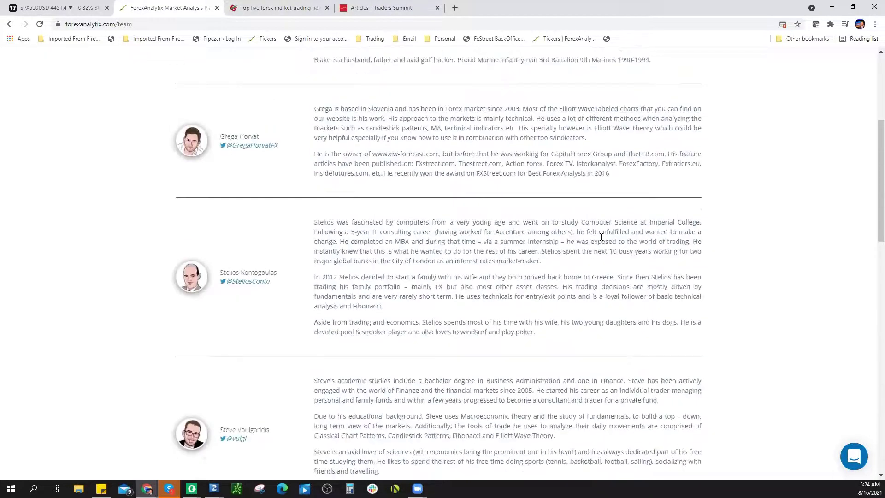
scroll(601, 246, "up", 3)
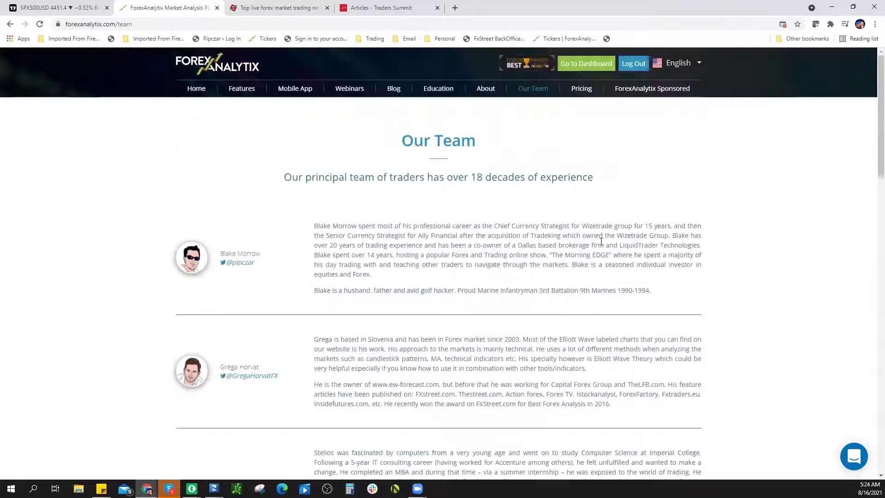
left_click(205, 92)
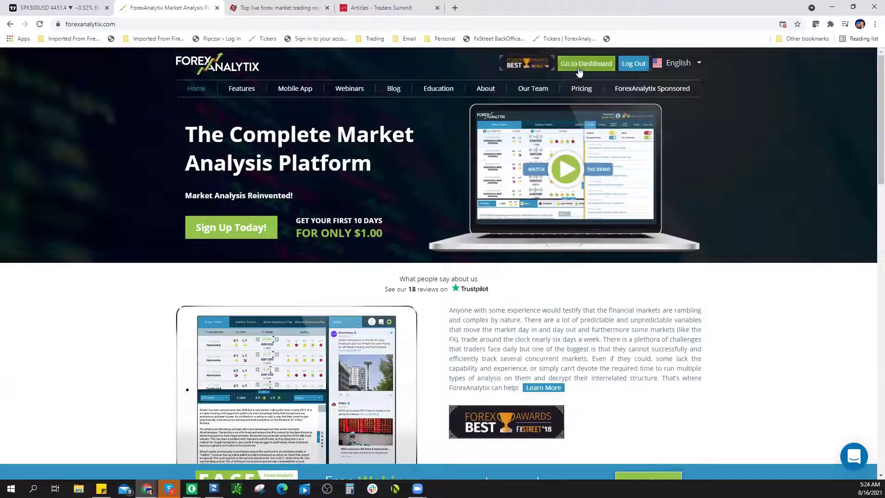
left_click(586, 63)
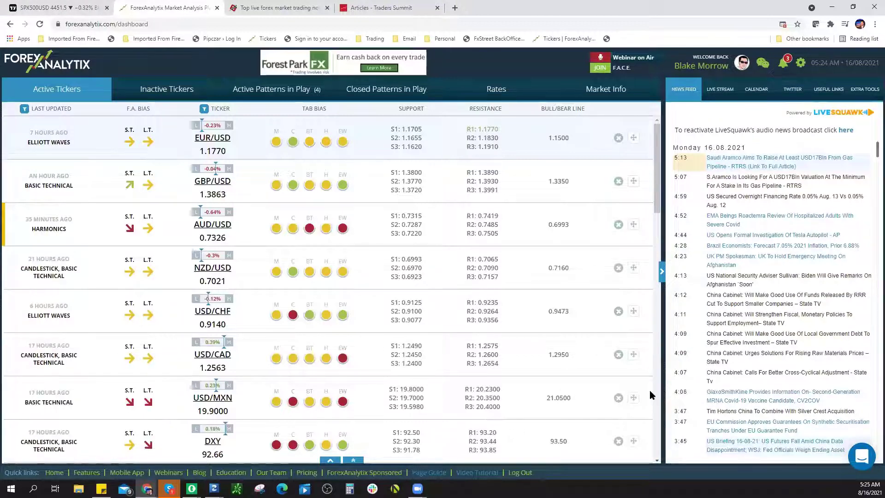
Chart NAS100 on 15-minute candles, then switch the watchlist to the WTICOUSD oil chart.
left_click(55, 8)
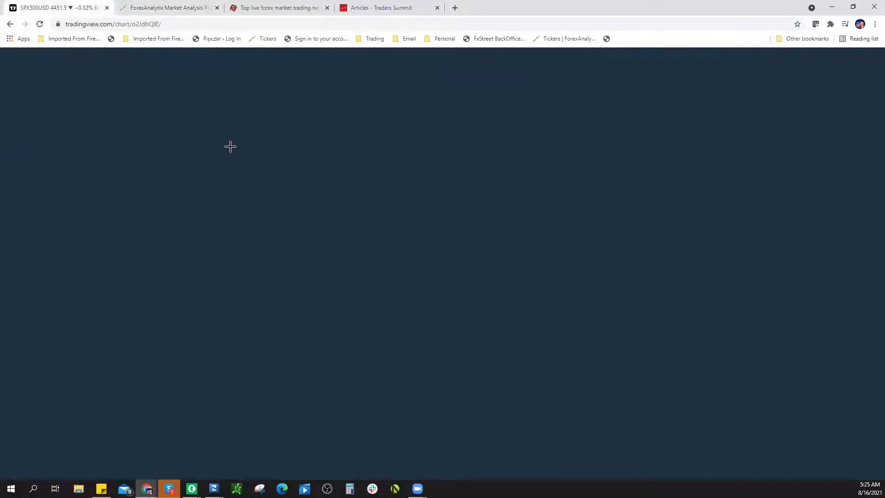
scroll(792, 309, "down", 2)
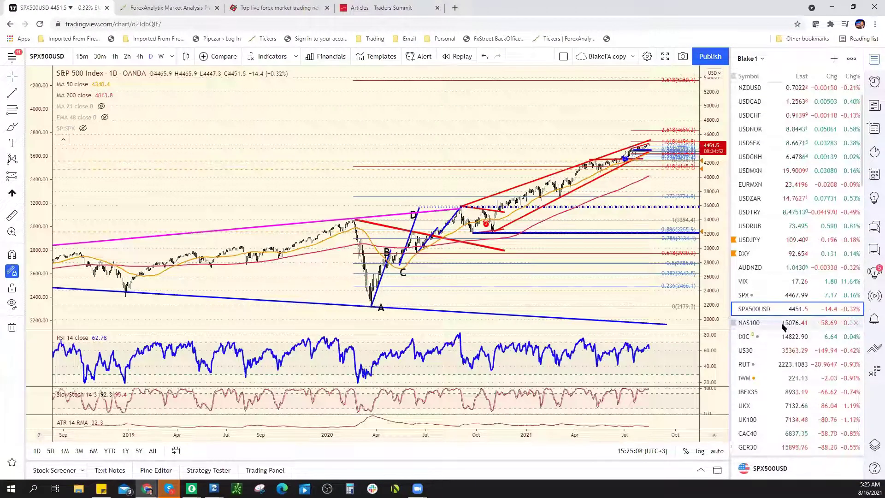
left_click(779, 322)
left_click(82, 56)
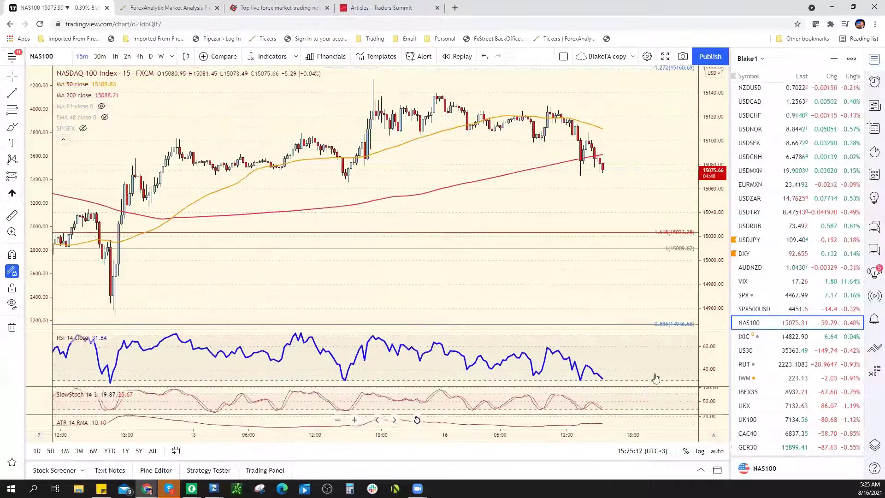
scroll(790, 406, "down", 4)
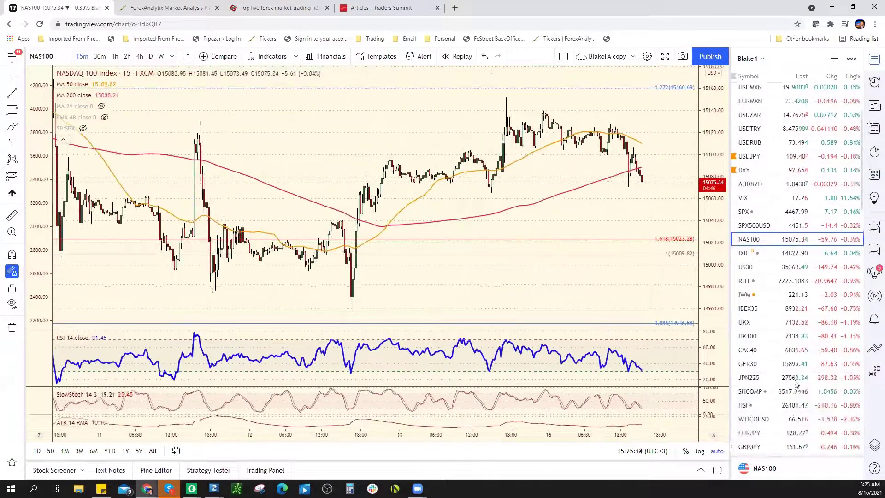
left_click(790, 409)
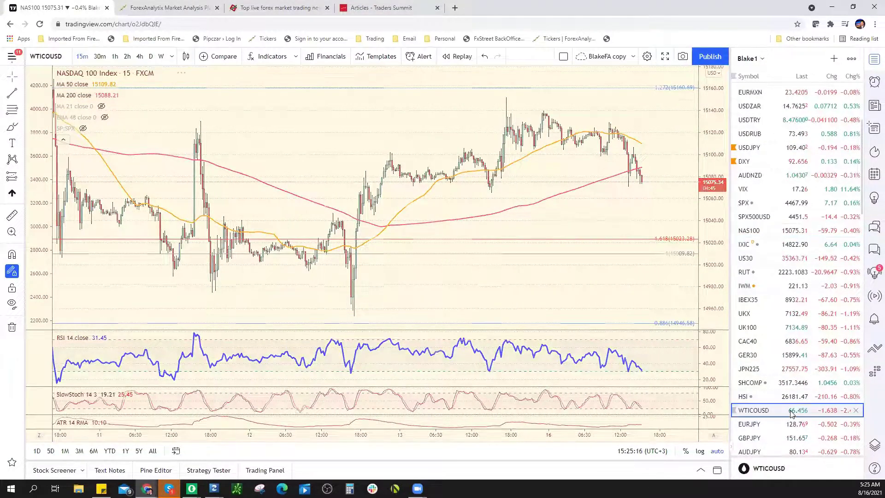
Set the WTICOUSD chart to the 240 (4-hour) interval and zoom out to show March onward.
type("240")
key("Return")
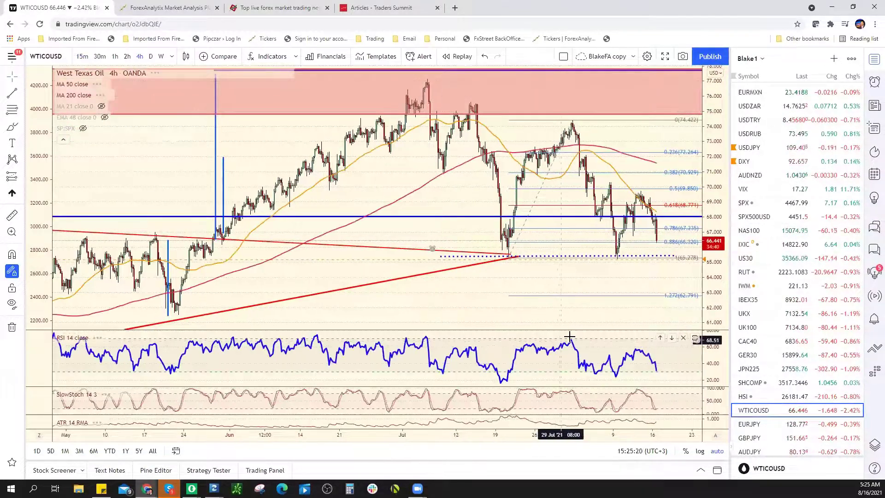
scroll(541, 295, "up", 3)
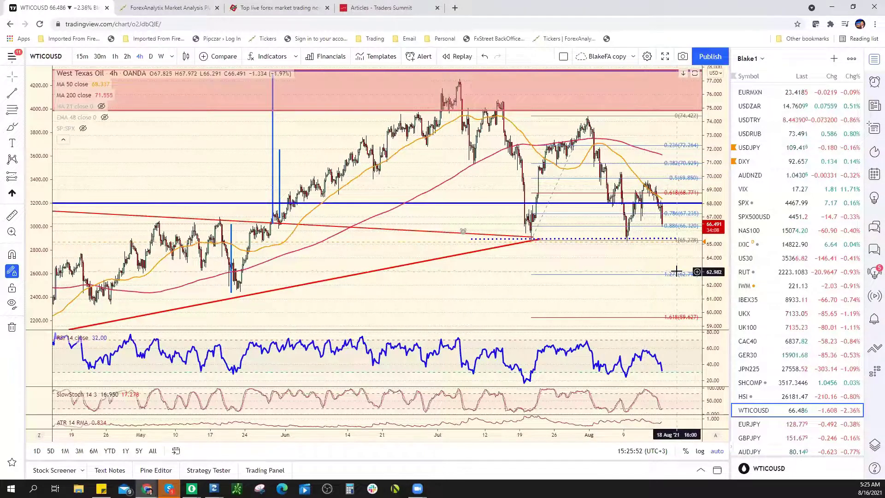
scroll(671, 268, "up", 5)
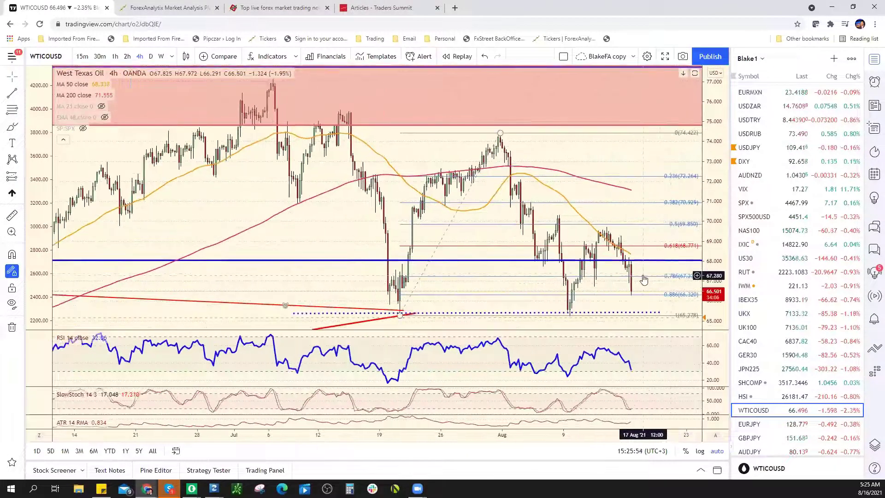
scroll(642, 279, "down", 5)
scroll(634, 292, "down", 6)
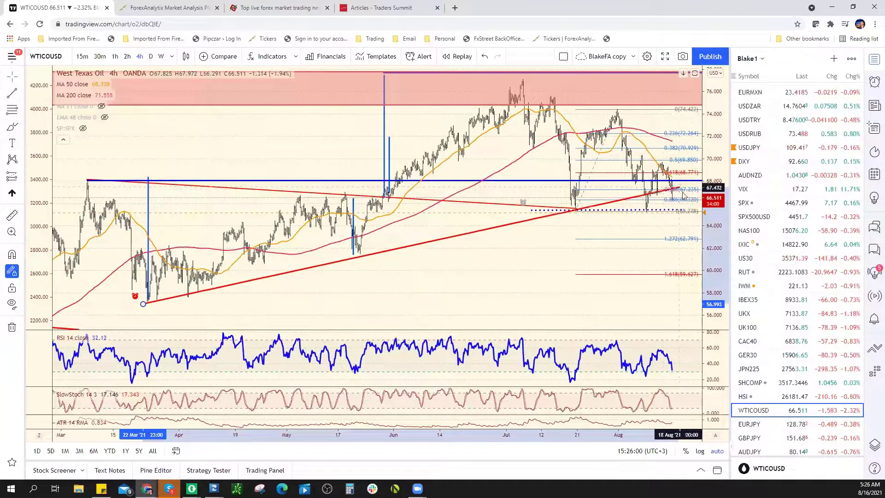
Fix the red trend line's endpoint and shift the dotted support line slightly right on the oil chart.
left_click(643, 197)
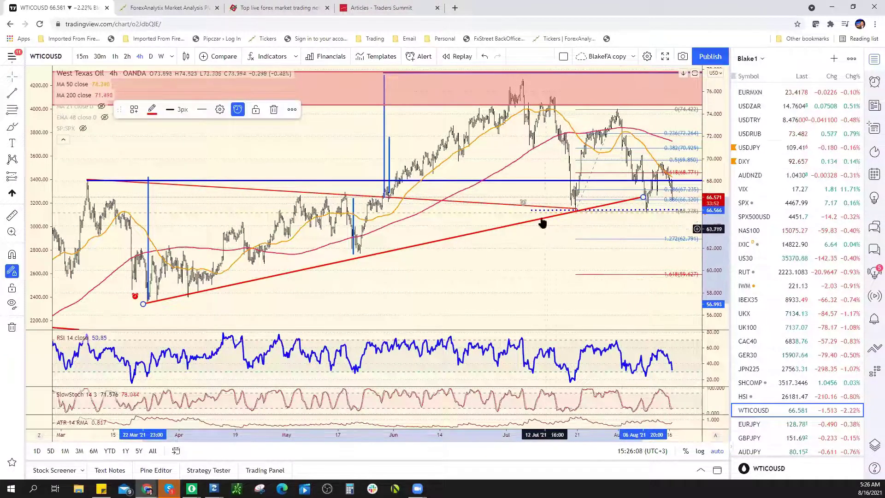
left_click(552, 210)
left_click_drag(552, 211, 574, 211)
left_click_drag(541, 249, 505, 251)
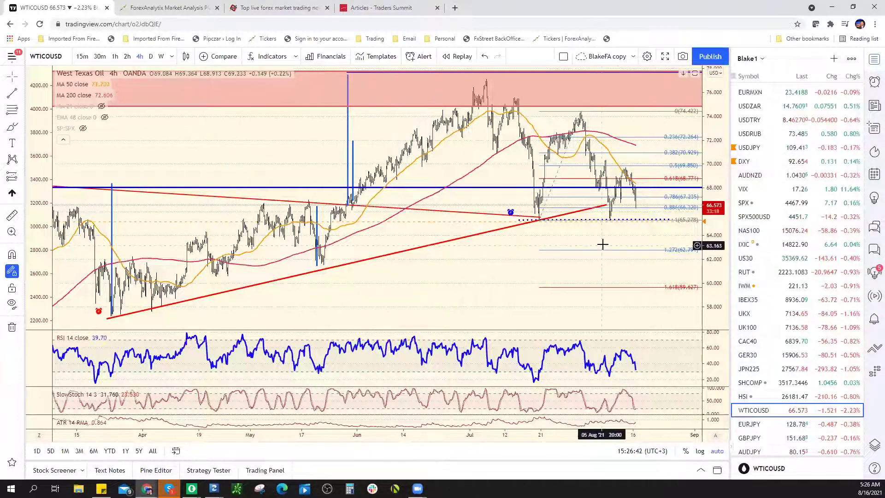
Move the oil chart's Fibonacci retracement slightly left.
scroll(589, 267, "up", 5)
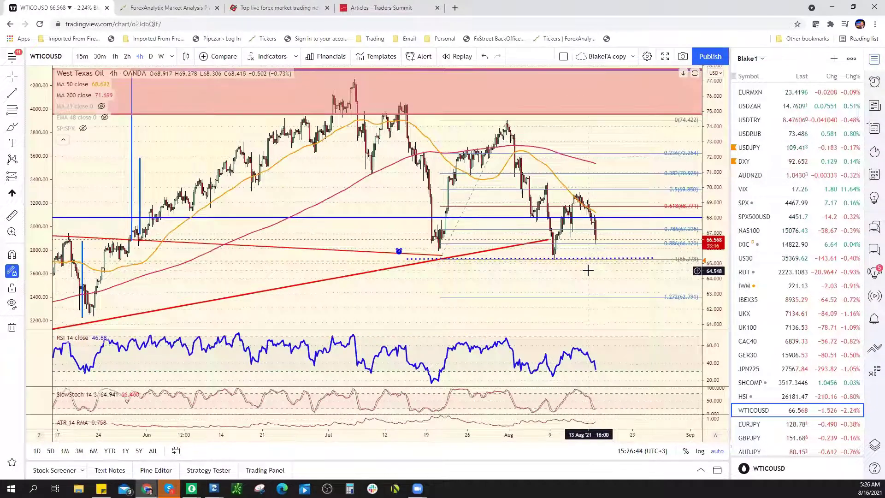
right_click(582, 274)
left_click(482, 277)
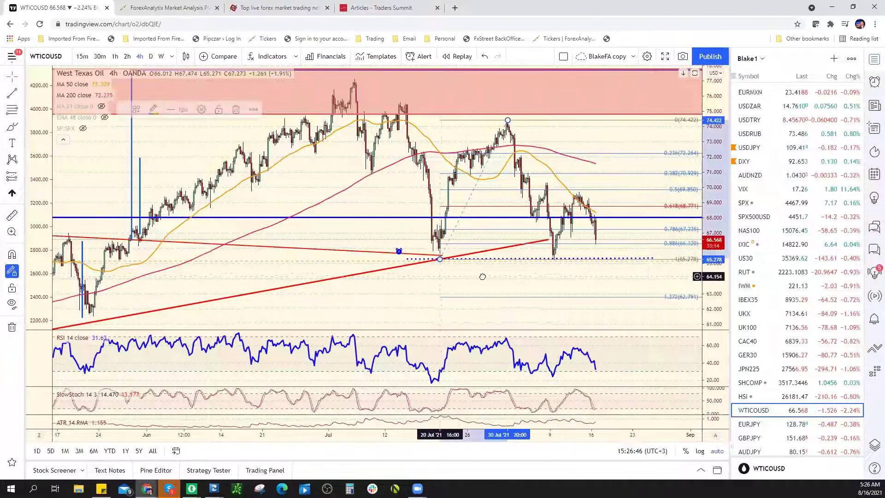
left_click_drag(482, 277, 437, 277)
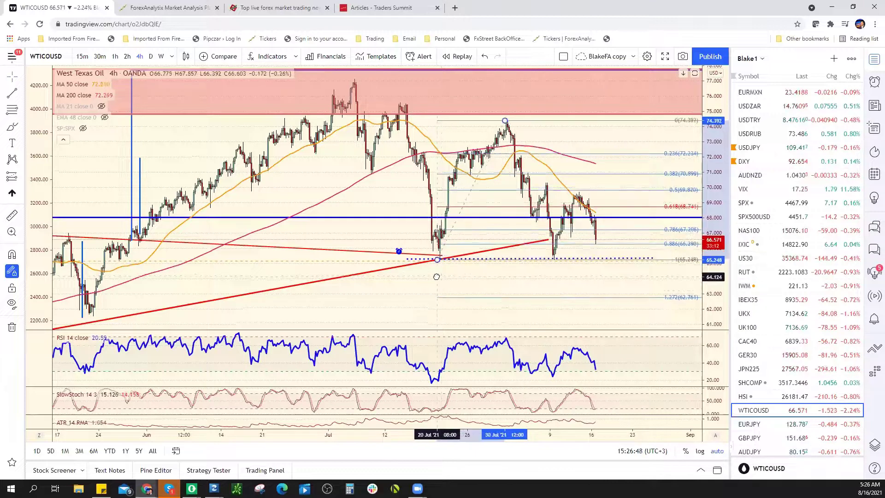
mouse_move(385, 285)
left_mouse_down()
mouse_move(478, 306)
mouse_move(459, 295)
left_mouse_up()
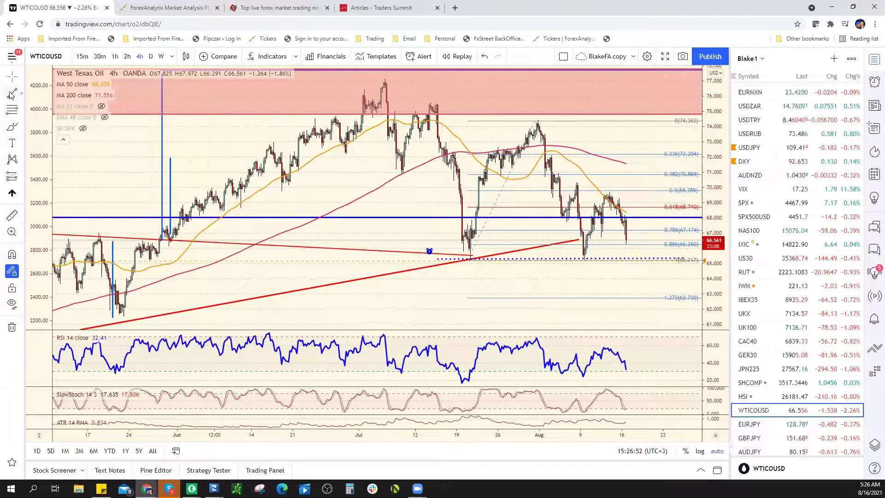
Draw a trial red horizontal line along the dotted support and a red trend line down from the swing high.
left_click(447, 259)
left_click_drag(447, 259, 654, 258)
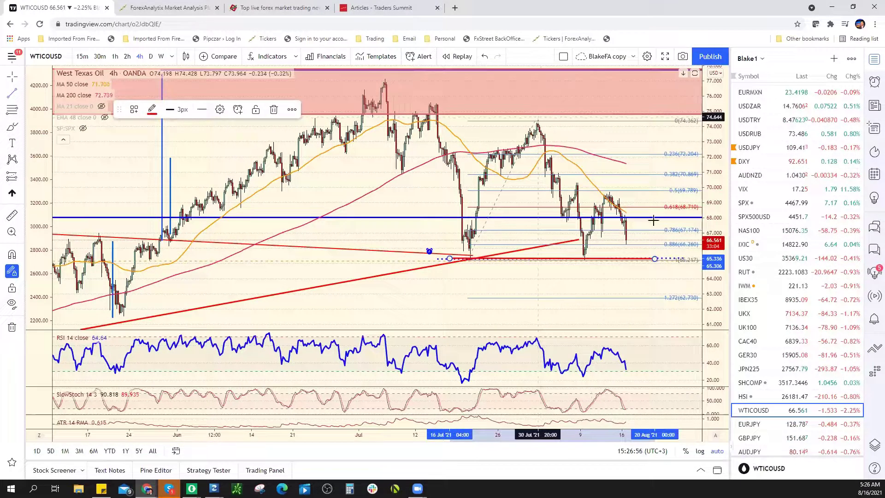
left_click_drag(538, 119, 667, 247)
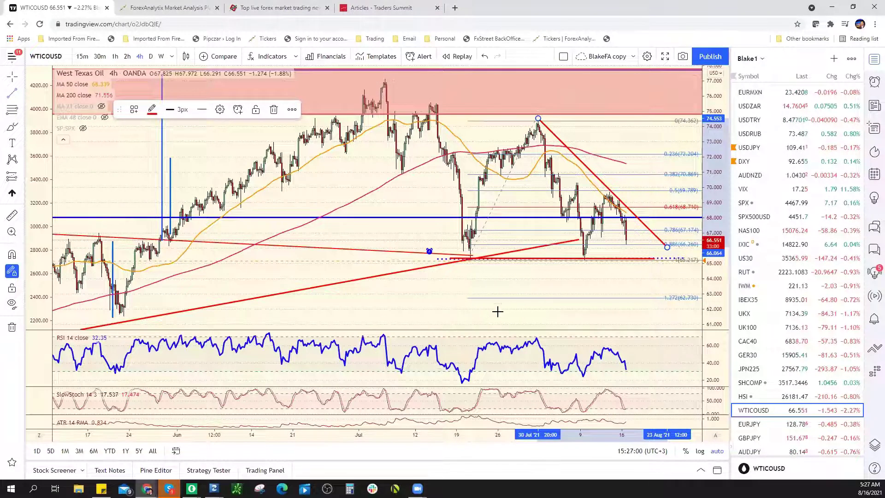
scroll(599, 239, "down", 3)
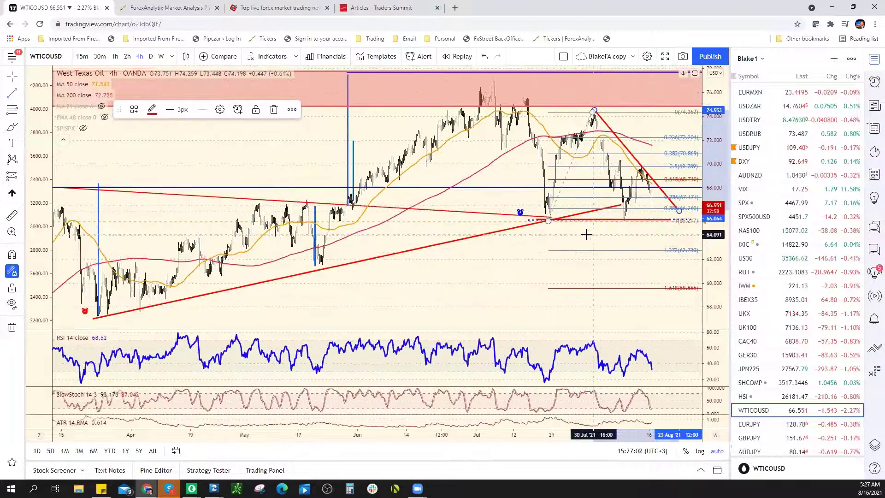
Remove the trial red horizontal line and the descending red trend line.
right_click(674, 222)
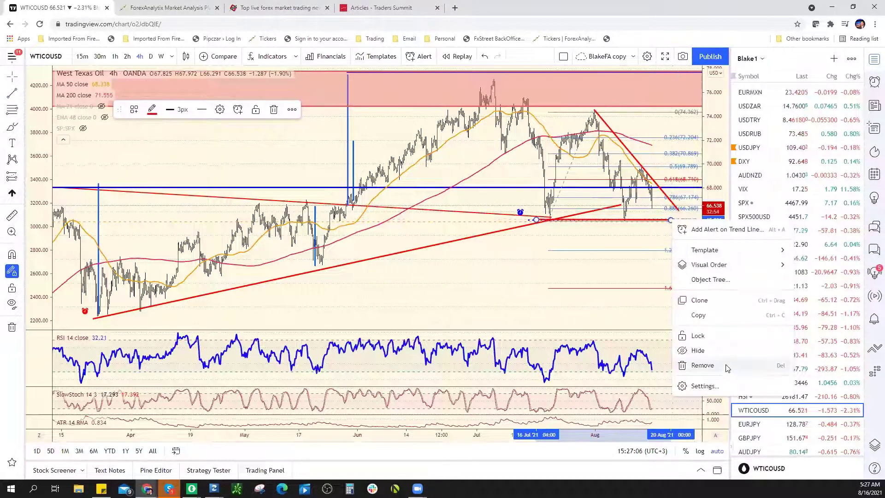
left_click(727, 367)
right_click(679, 212)
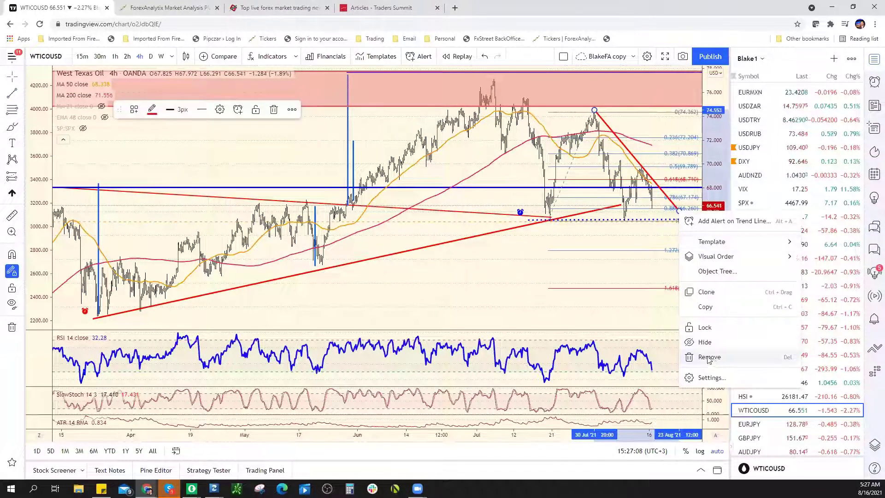
left_click(708, 358)
scroll(654, 323, "right", 3)
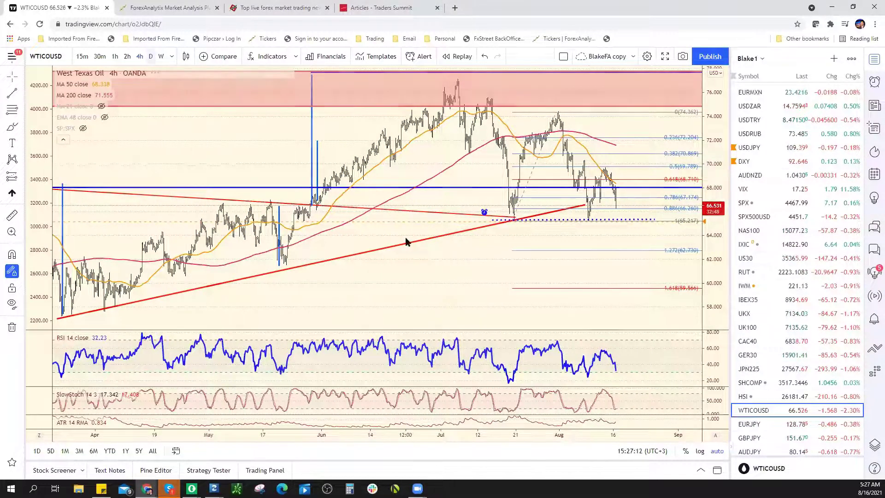
Switch the West Texas Oil chart to daily bars and zoom to show history back to 2020.
type("D")
key("Return")
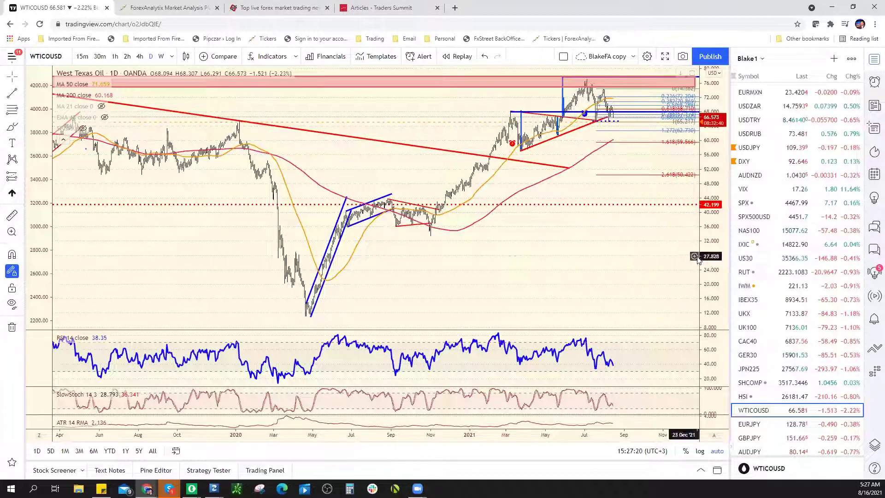
scroll(650, 239, "up", 2)
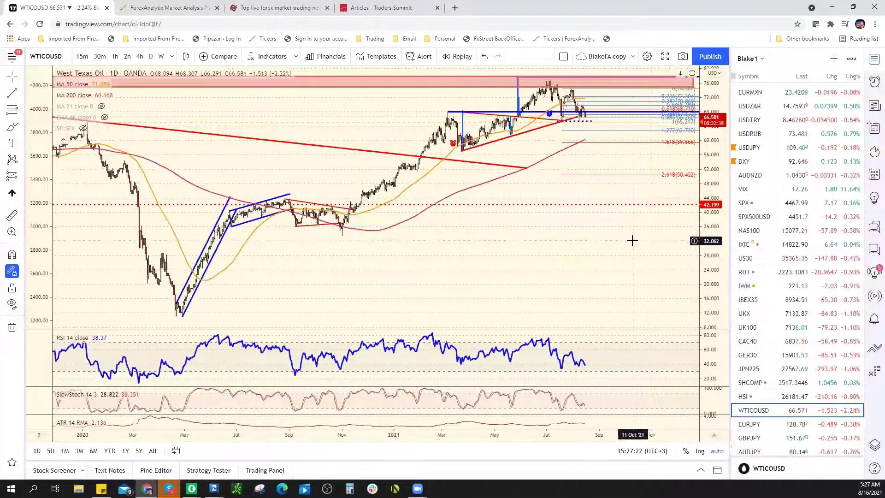
scroll(631, 239, "down", 2)
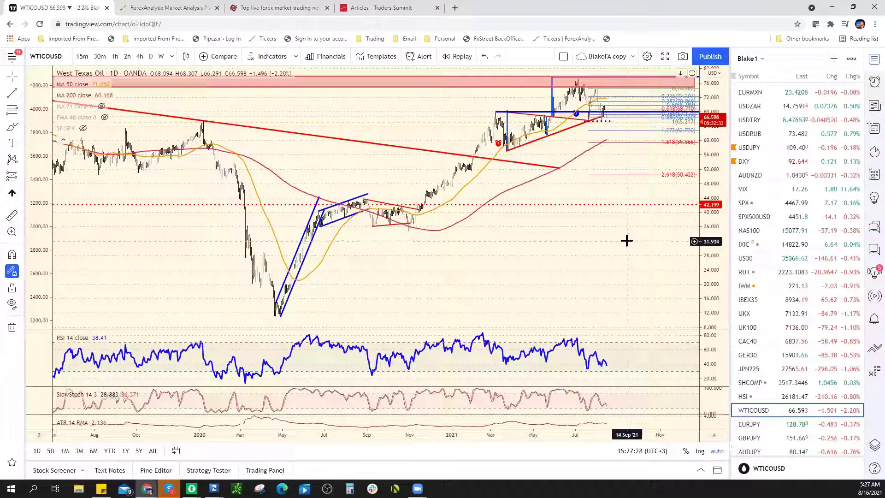
scroll(594, 237, "up", 3)
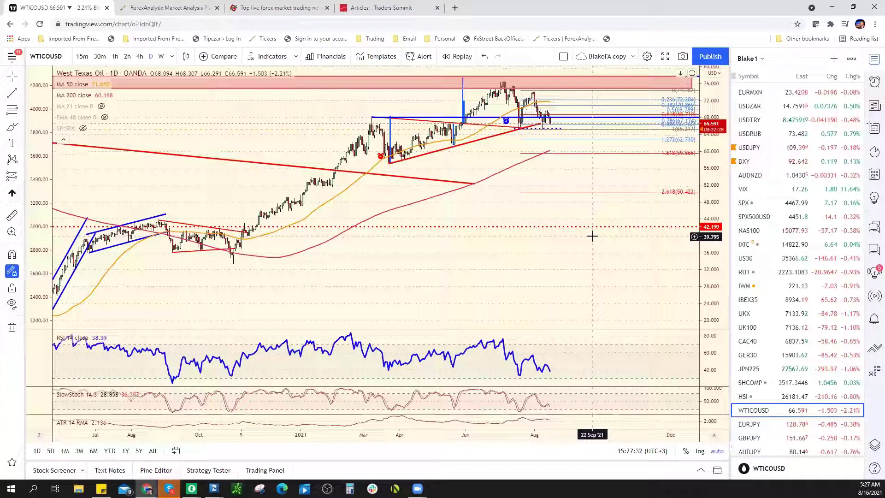
left_click(140, 56)
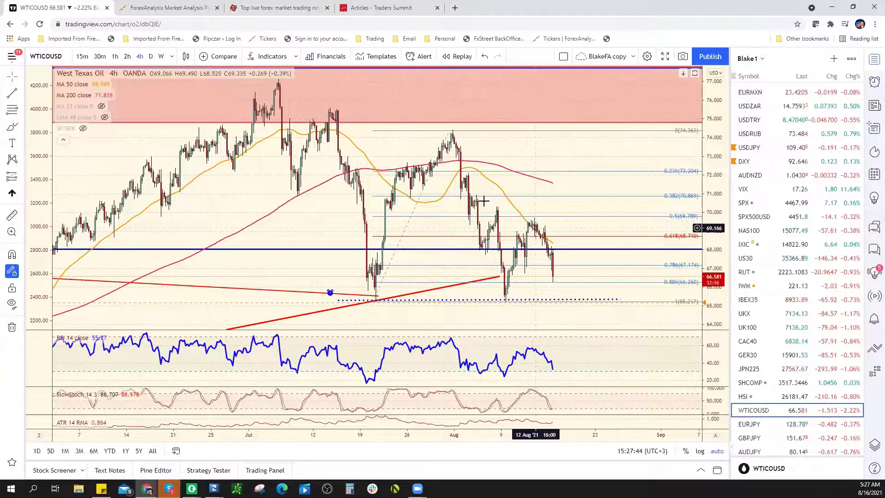
left_click(449, 133)
right_click(451, 134)
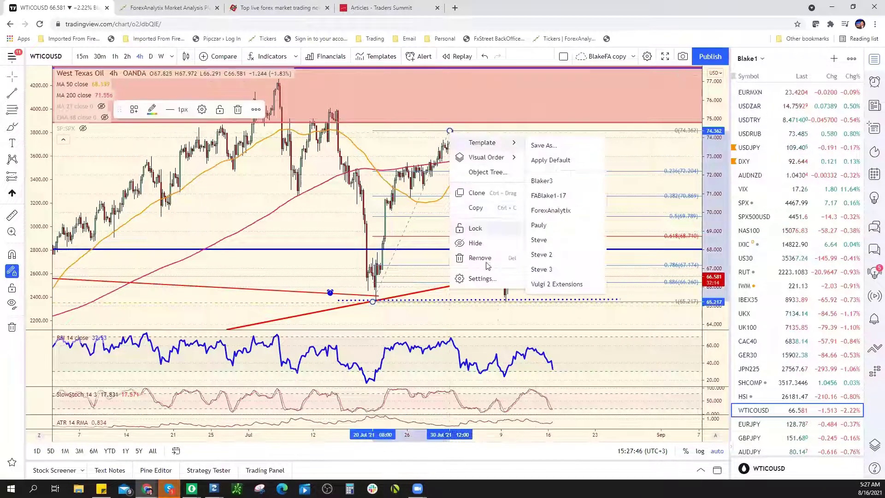
left_click(482, 258)
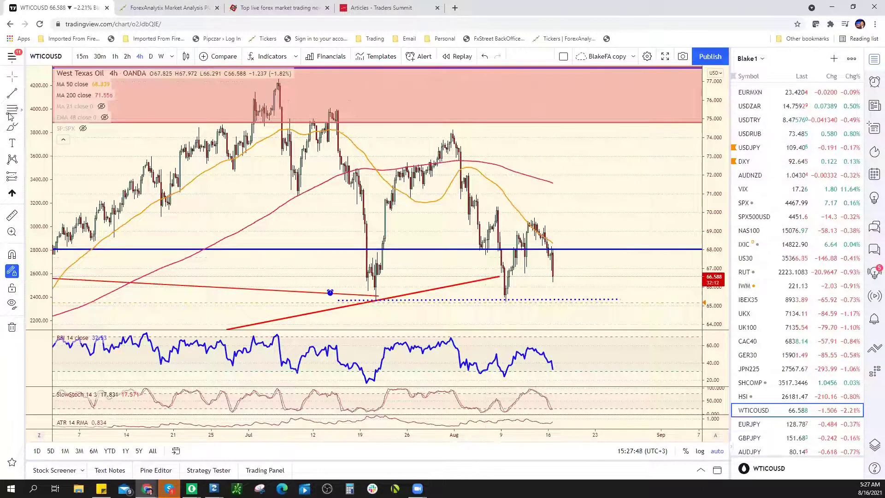
left_click(452, 129)
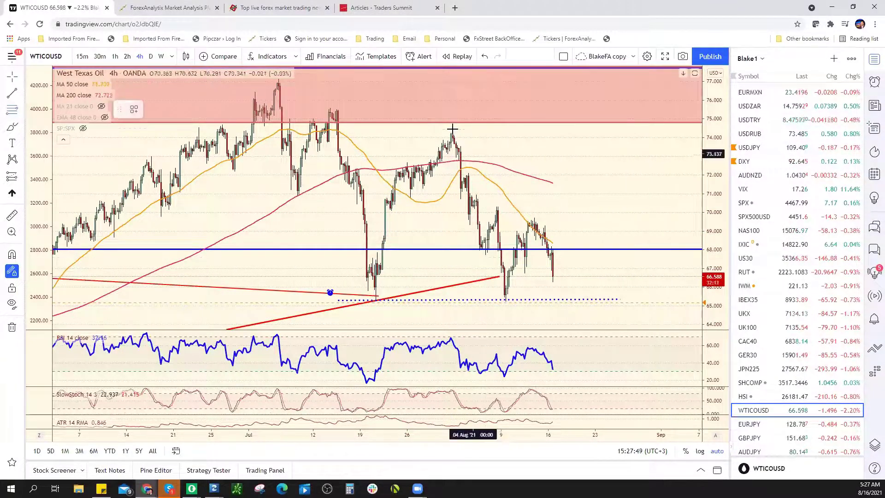
left_click(506, 301)
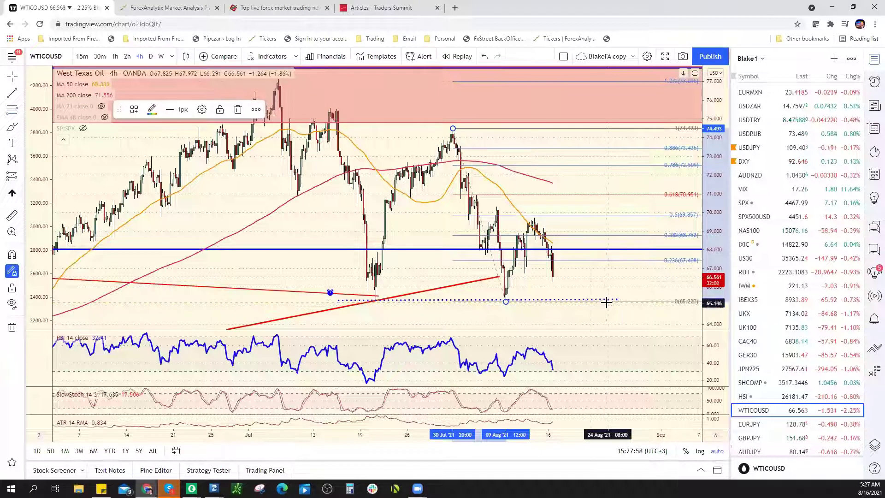
scroll(455, 216, "up", 1)
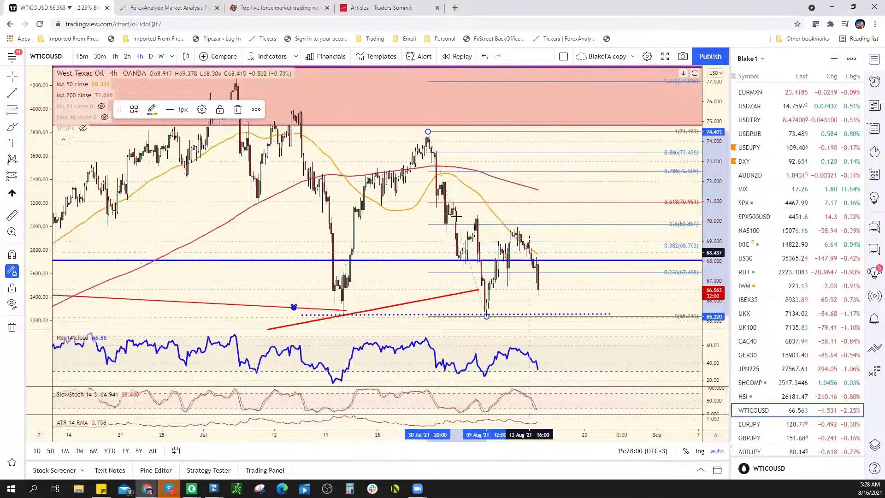
scroll(455, 216, "up", 1)
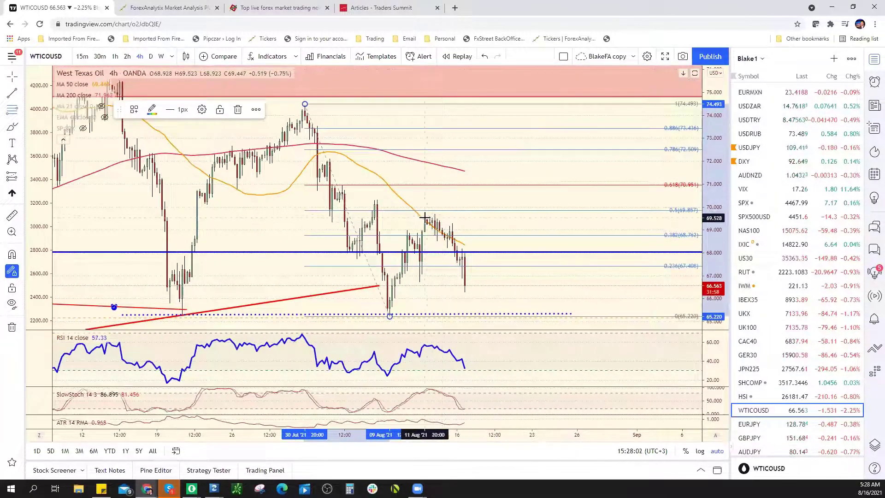
scroll(490, 272, "down", 1)
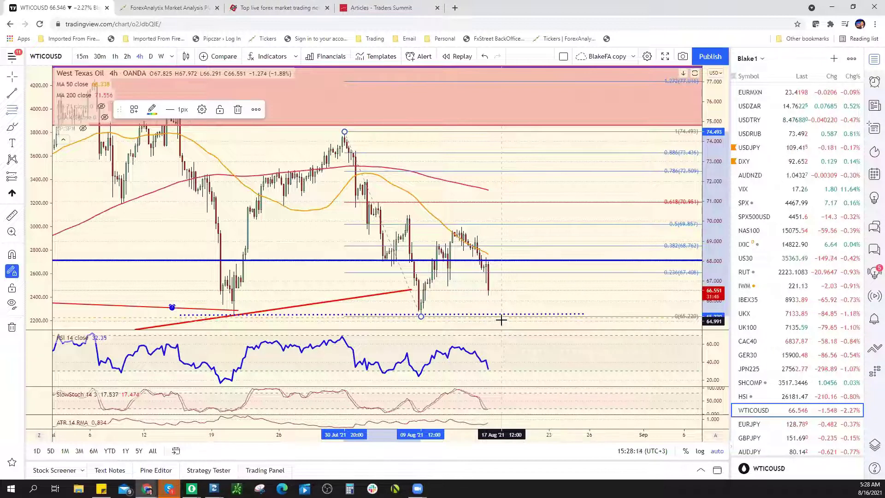
scroll(507, 318, "down", 2)
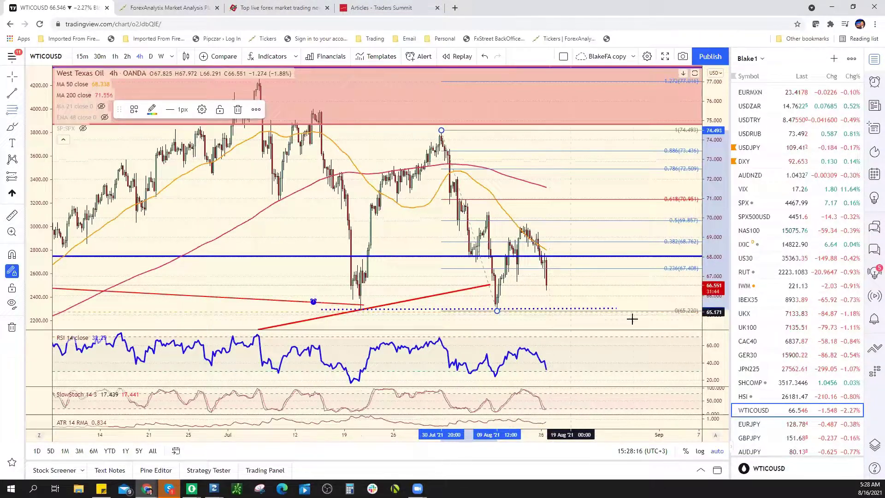
scroll(775, 320, "down", 2)
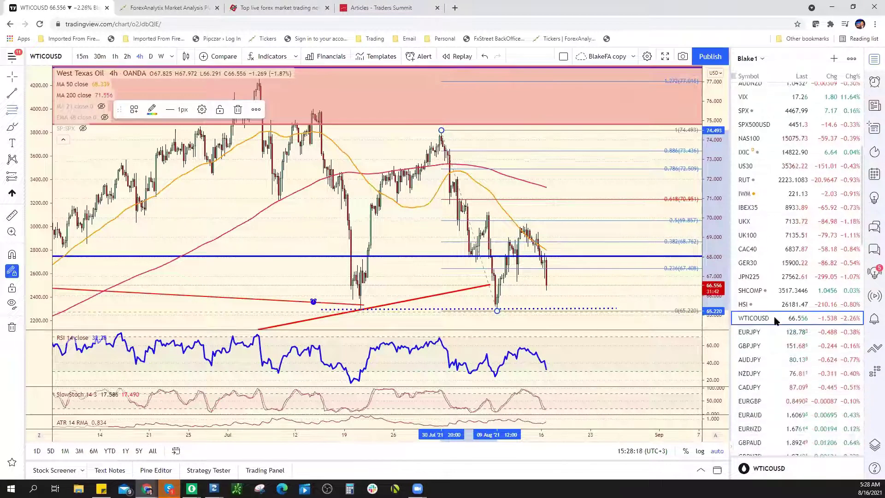
scroll(776, 321, "down", 8)
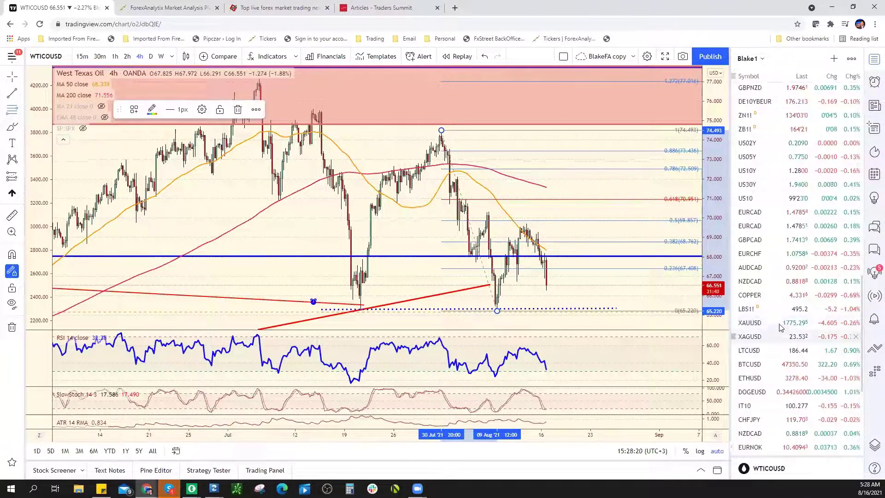
Switch the chart to XAUUSD gold and zoom out and back in to review its 4-hour trend lines.
left_click(780, 325)
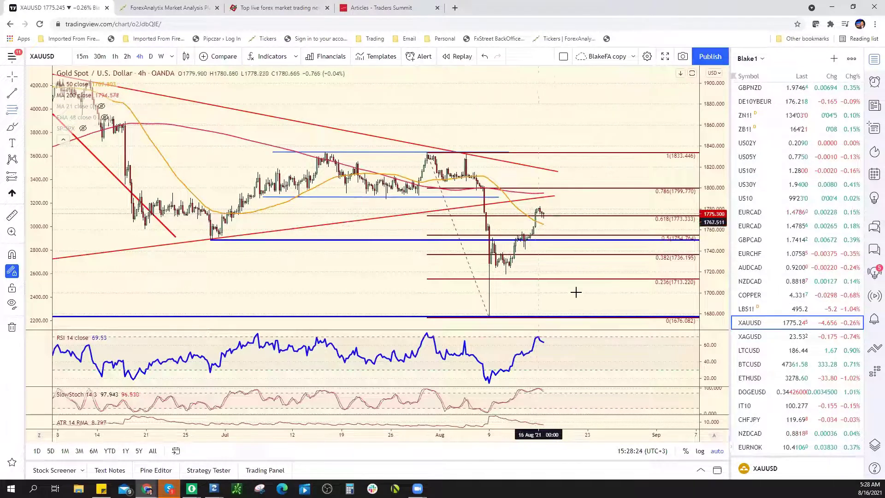
scroll(542, 282, "down", 2)
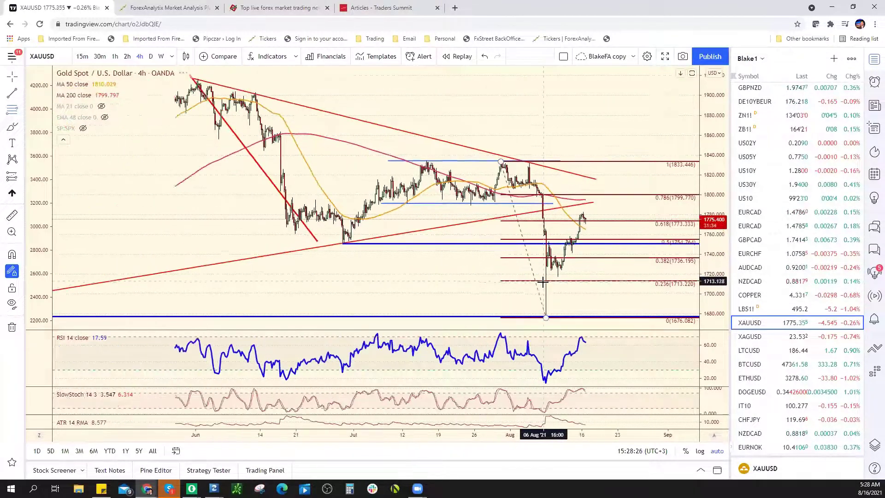
scroll(542, 282, "down", 3)
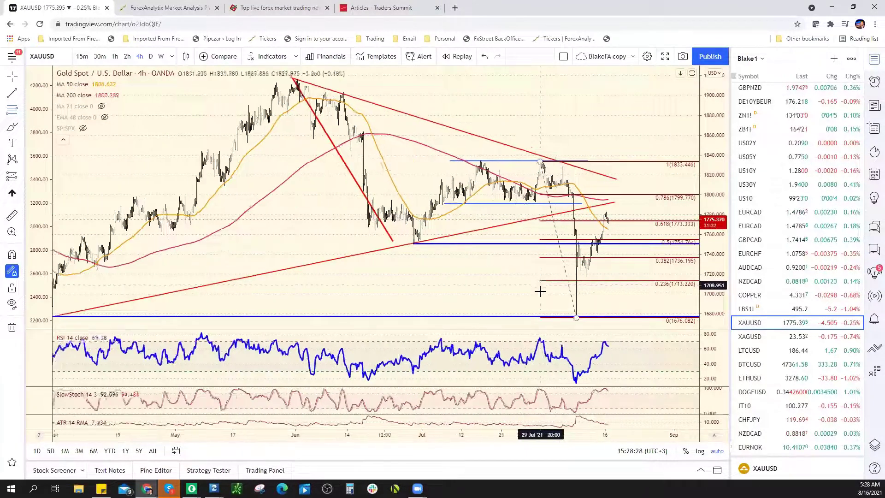
scroll(539, 291, "up", 1)
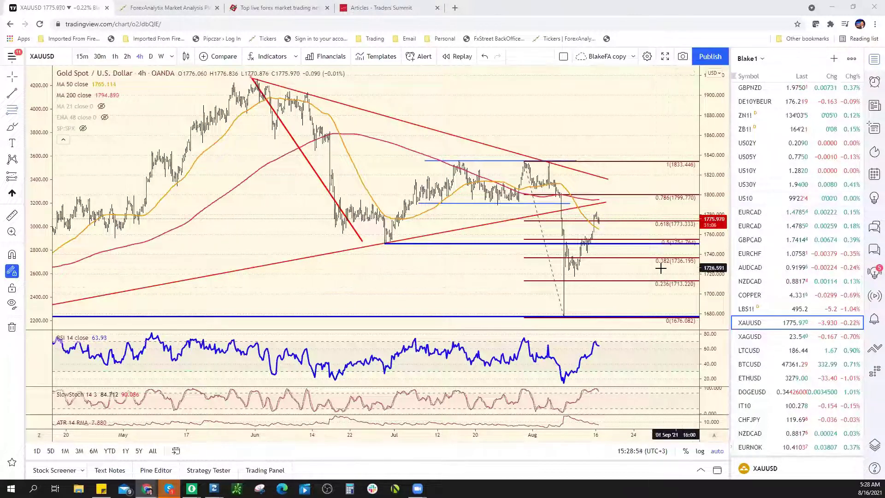
scroll(797, 267, "down", 10)
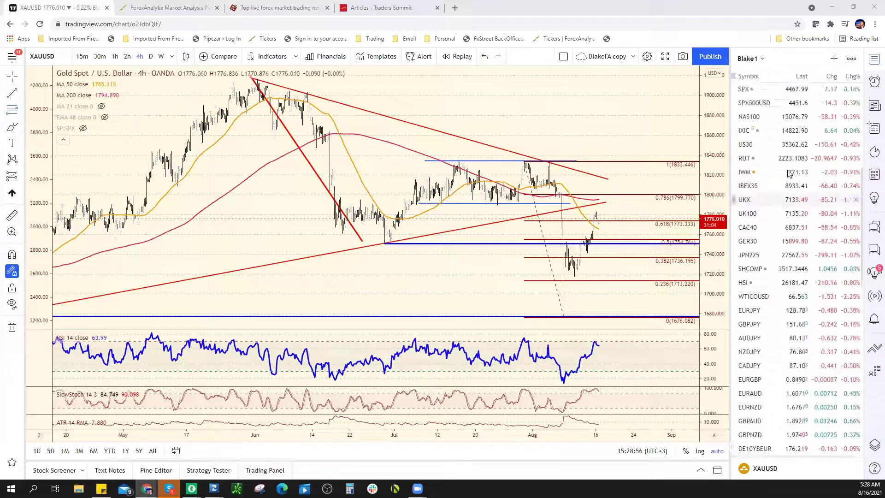
scroll(370, 237, "up", 3)
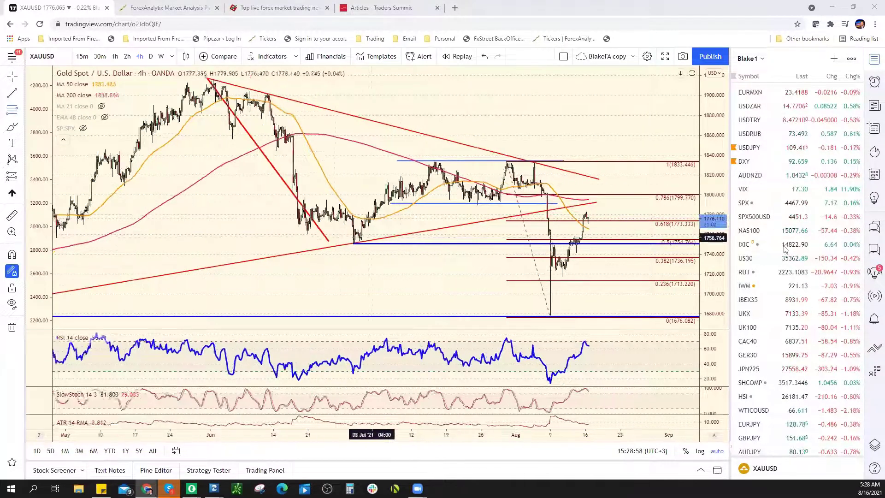
scroll(795, 193, "up", 3)
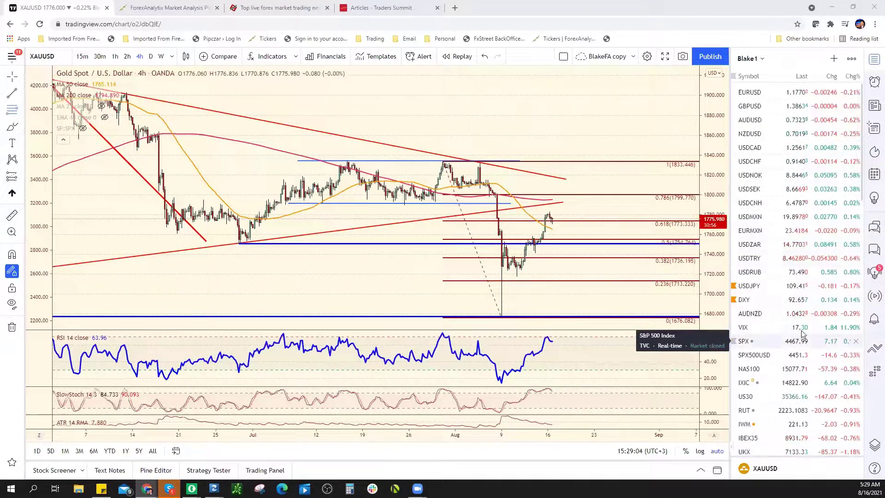
scroll(804, 339, "down", 2)
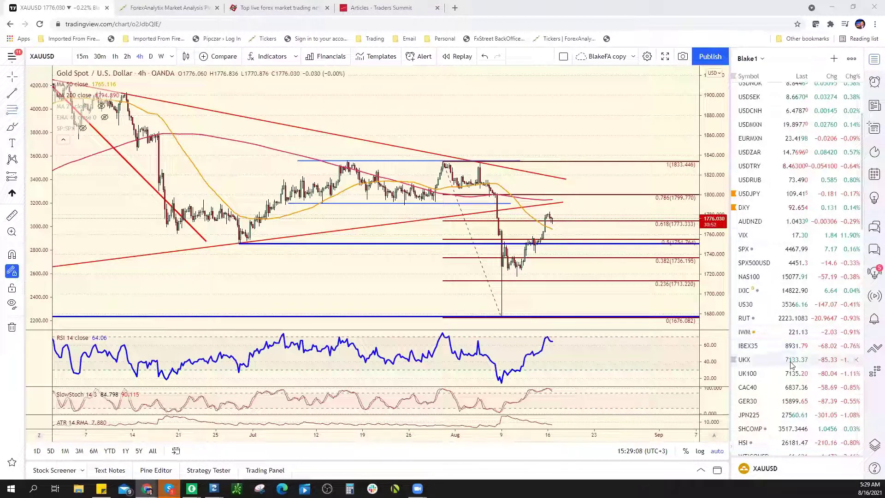
scroll(797, 360, "down", 2)
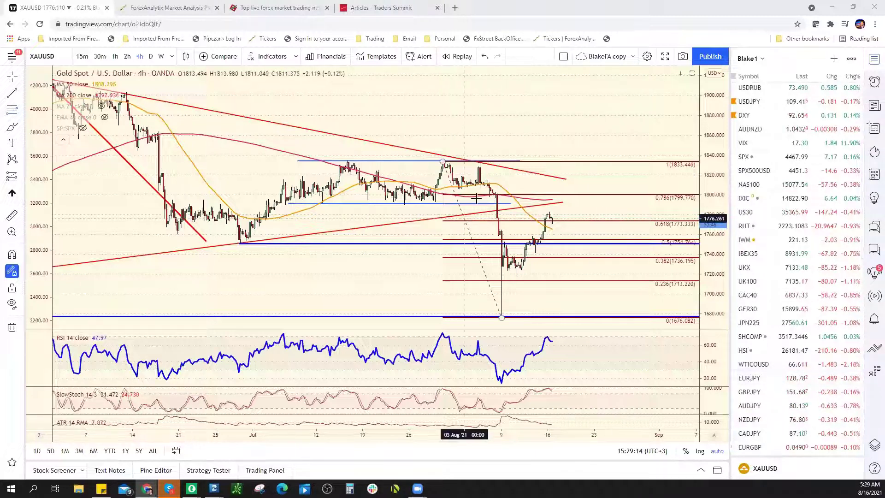
Stretch the lower blue line and the upper blue line at 1833 rightward past the latest candles.
left_click(511, 205)
left_click_drag(571, 209, 584, 207)
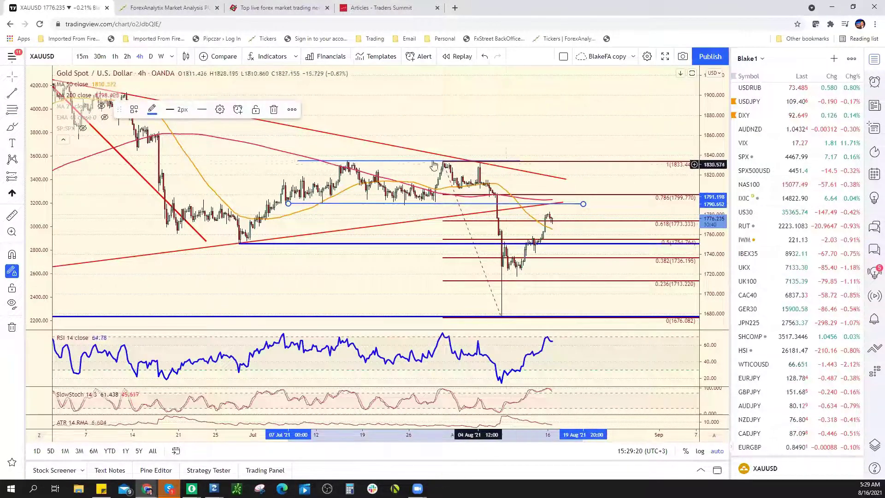
left_click_drag(406, 159, 454, 161)
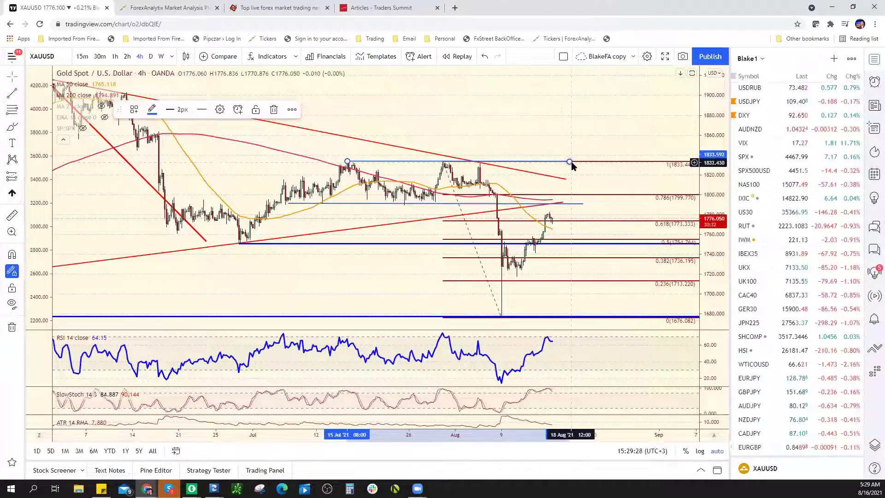
mouse_move(574, 163)
left_mouse_down()
mouse_move(590, 164)
mouse_move(583, 165)
left_mouse_up()
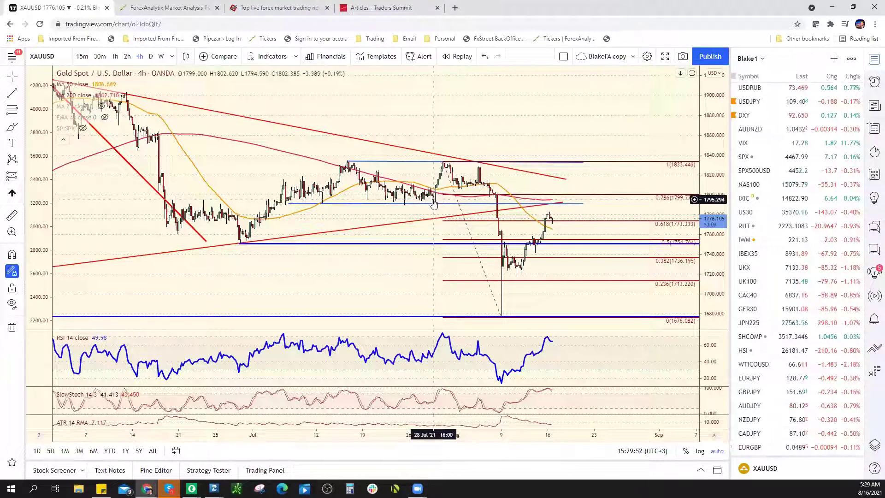
Pan the gold chart back to the early July candles and select then deselect the Fibonacci retracement.
scroll(432, 202, "up", 3)
scroll(204, 181, "up", 1)
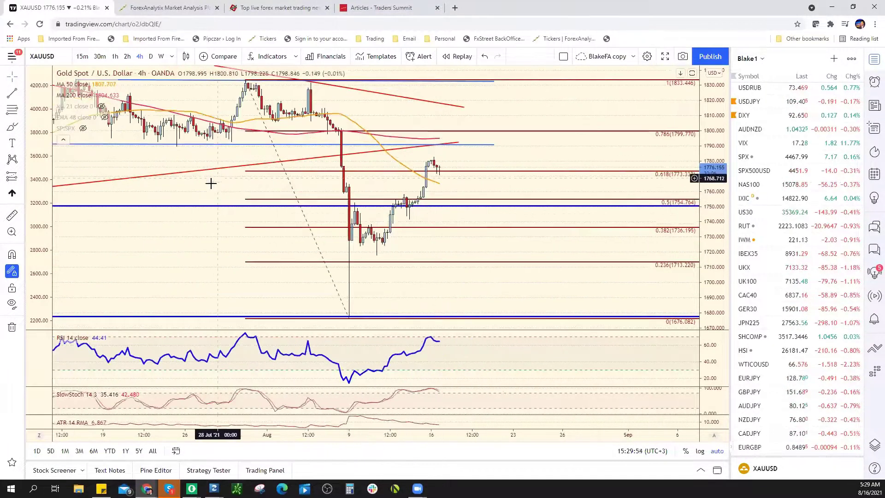
left_click_drag(263, 187, 408, 138)
left_click_drag(362, 198, 425, 197)
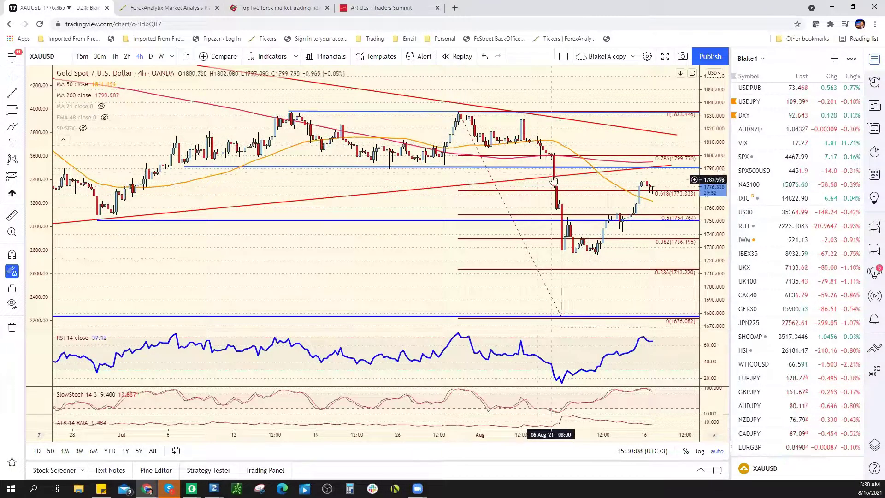
left_click(538, 157)
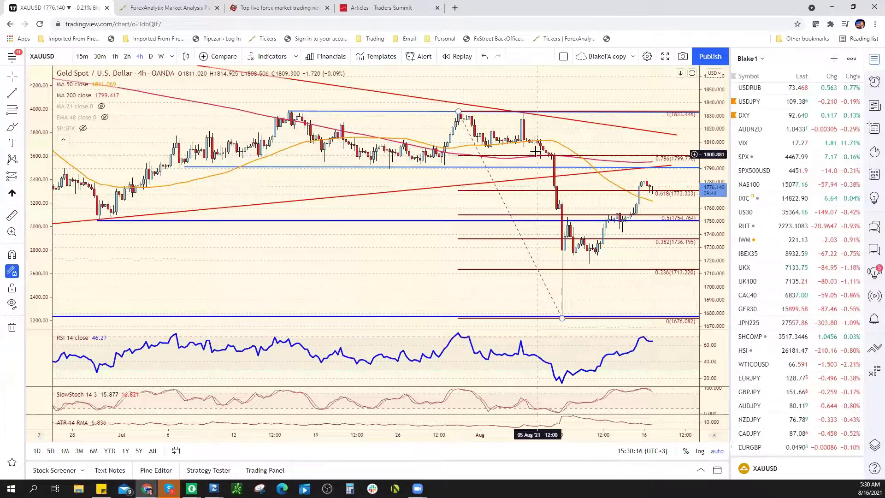
left_click(533, 150)
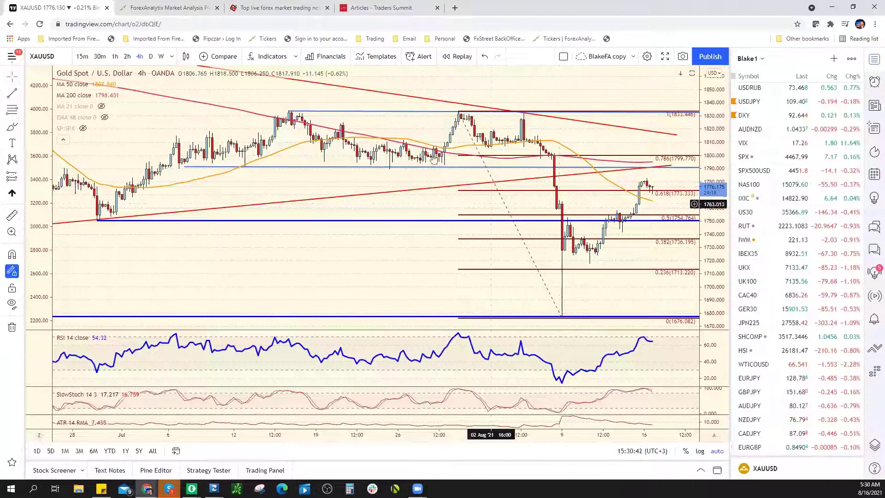
Nudge the lower blue horizontal line slightly upward, then bring back the WTICOUSD oil chart.
left_click_drag(276, 173, 287, 169)
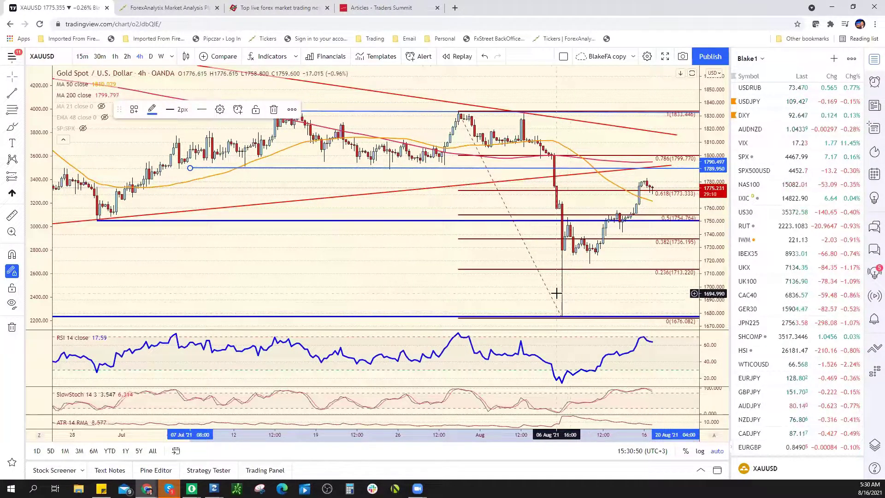
scroll(556, 292, "down", 1)
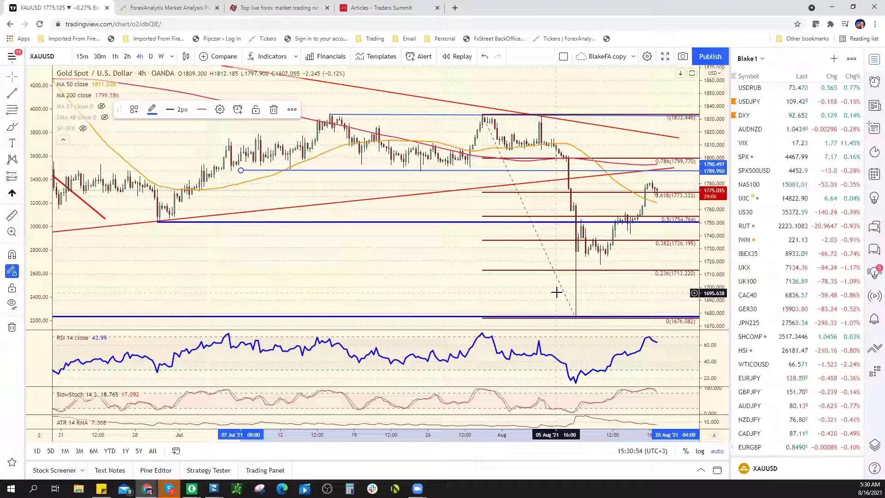
left_click(751, 364)
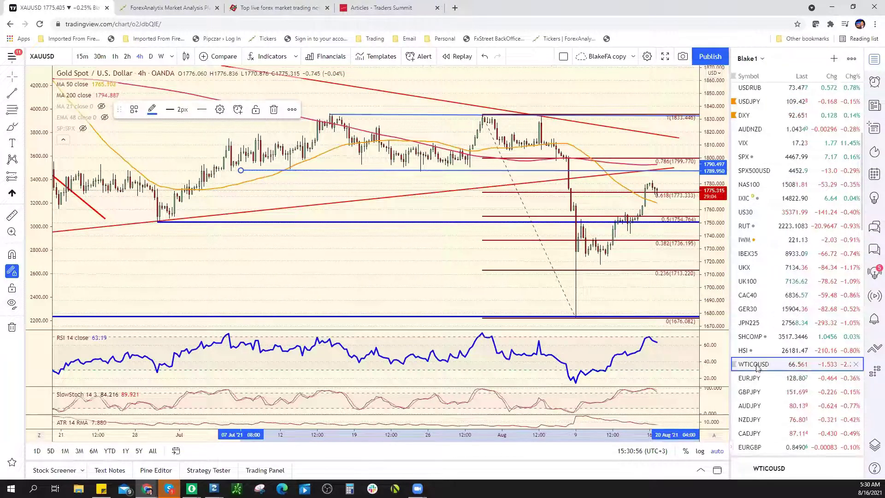
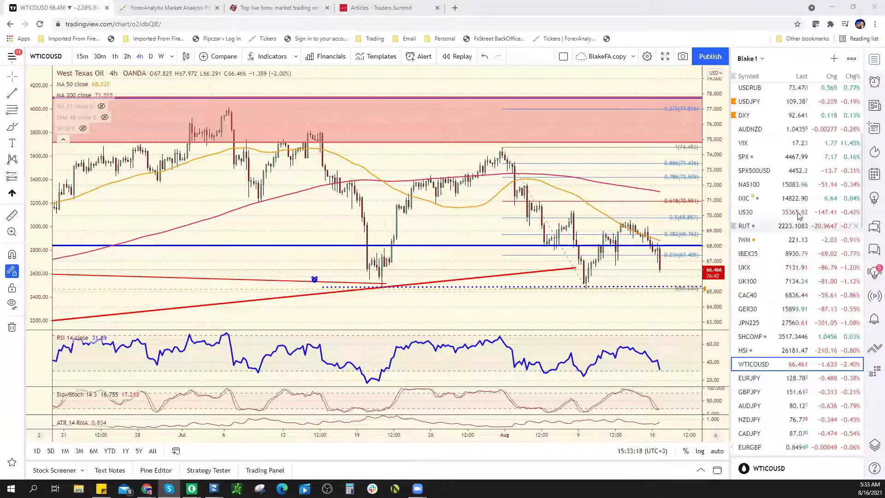
Load SPX500USD from the watchlist to show its annotated 4-hour chart.
left_click(803, 173)
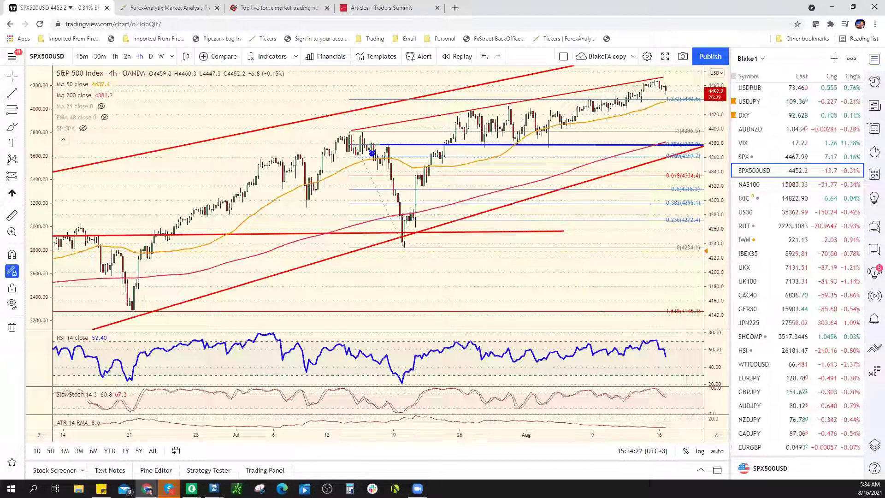
Switch to the ForexAnalytix dashboard listing active tickers with support and resistance.
left_click(175, 10)
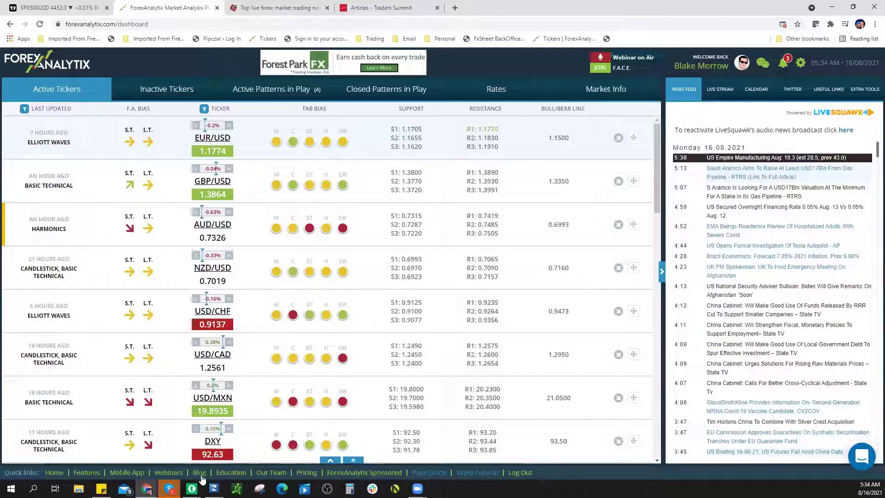
Open the ForexAnalytix sponsored program page and scroll down through it.
left_click(382, 473)
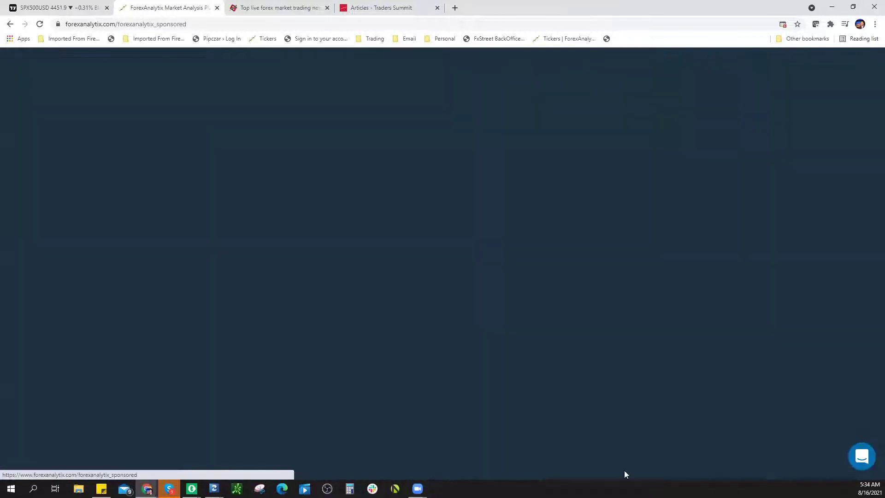
scroll(786, 363, "down", 4)
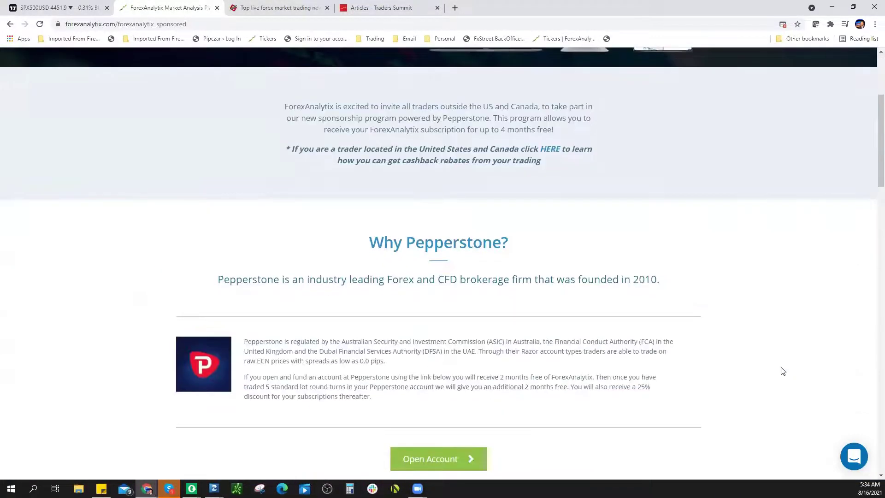
scroll(780, 371, "down", 15)
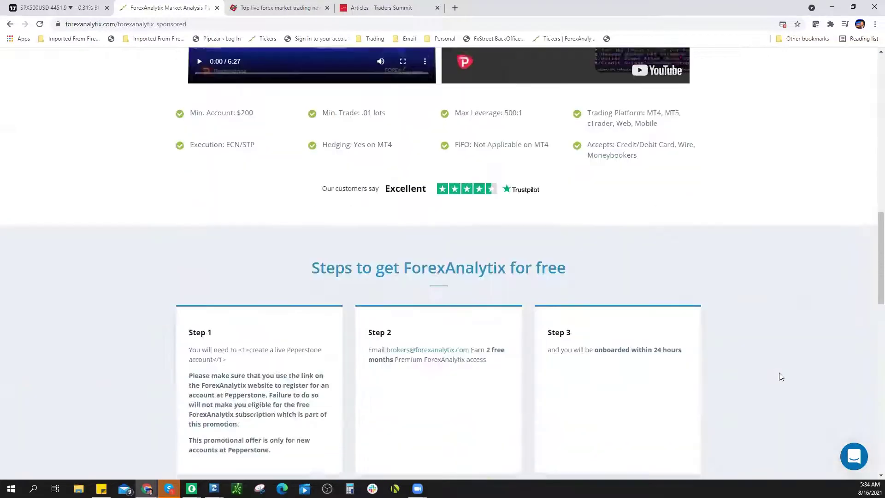
scroll(778, 380, "down", 7)
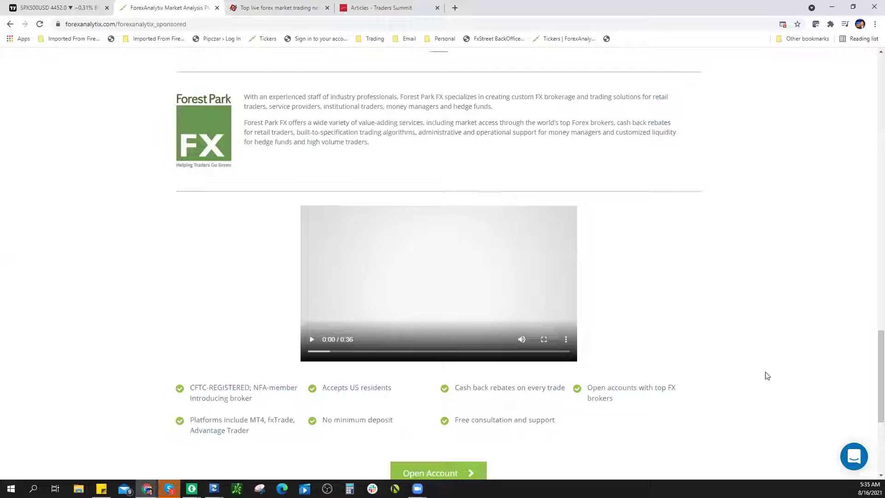
Return to the top of the sponsored page and open the main ForexAnalytix site.
left_click(62, 11)
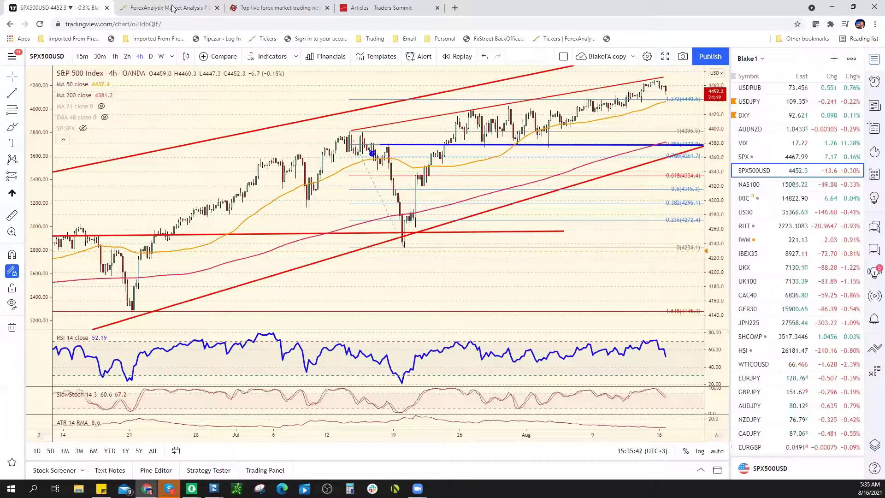
left_click(172, 8)
scroll(871, 385, "up", 10)
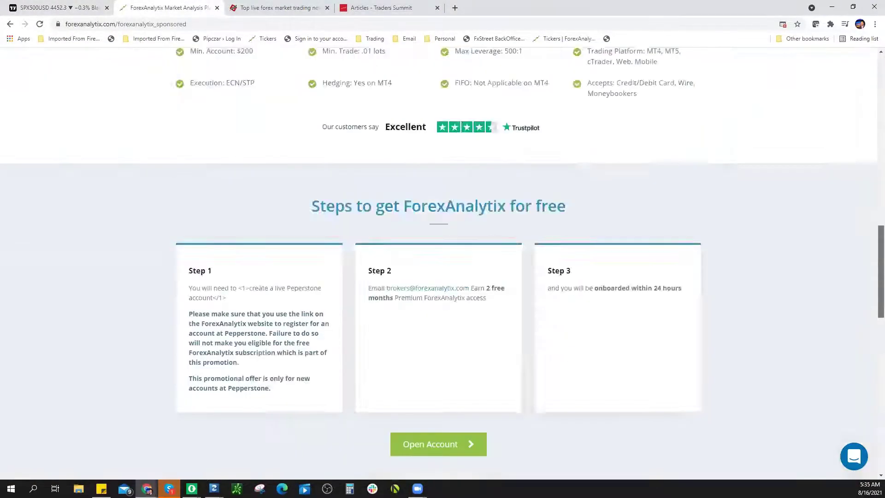
scroll(409, 122, "up", 15)
left_click(196, 92)
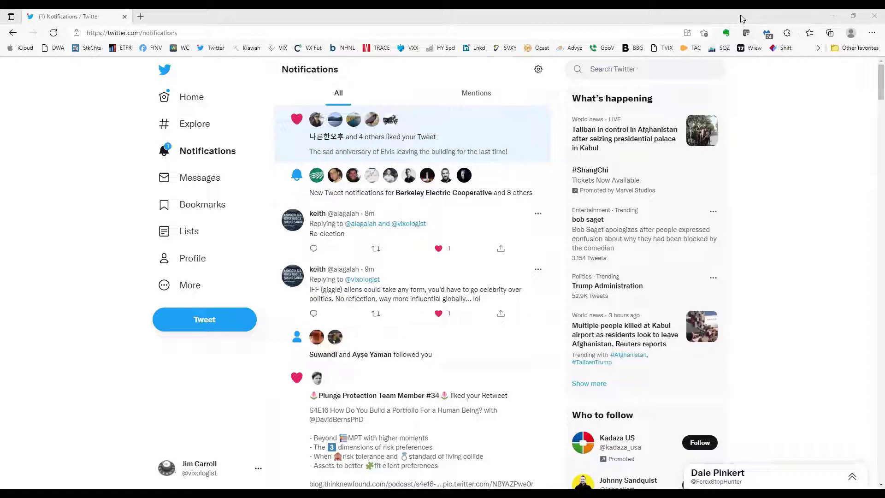
Close the Twitter browser window.
left_click(873, 17)
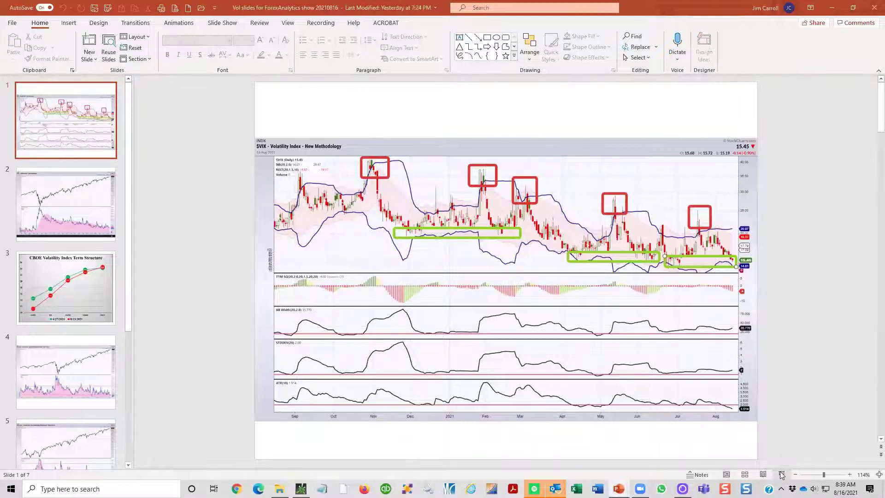
Run the Vol slides deck as a full-screen slide show.
left_click(781, 474)
Advance to slide 3, the CBOE Volatility Index Term Structure chart.
scroll(505, 271, "down", 1)
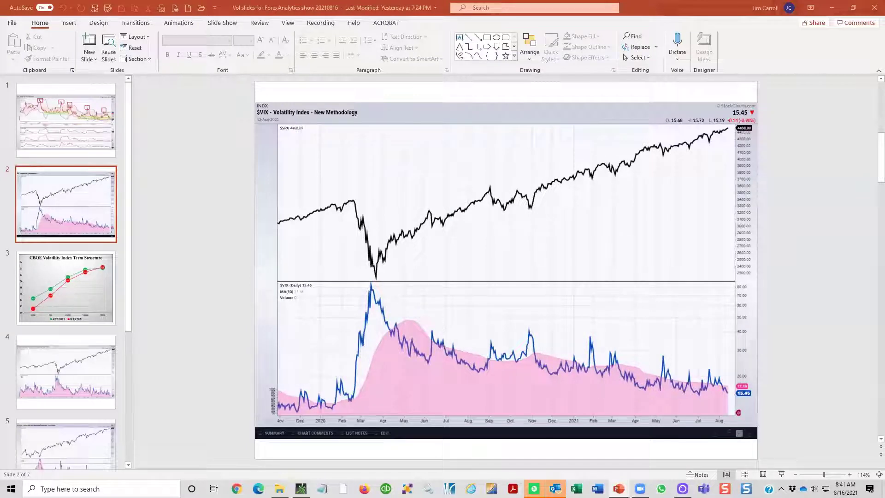
key("Page_Down")
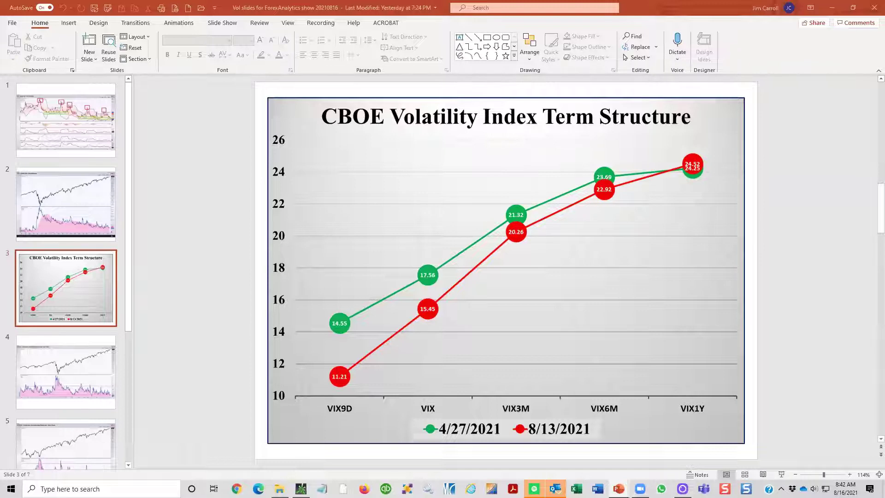
Move on to slide 4, the SPX and VIX:VXV ratio chart.
scroll(506, 270, "down", 3)
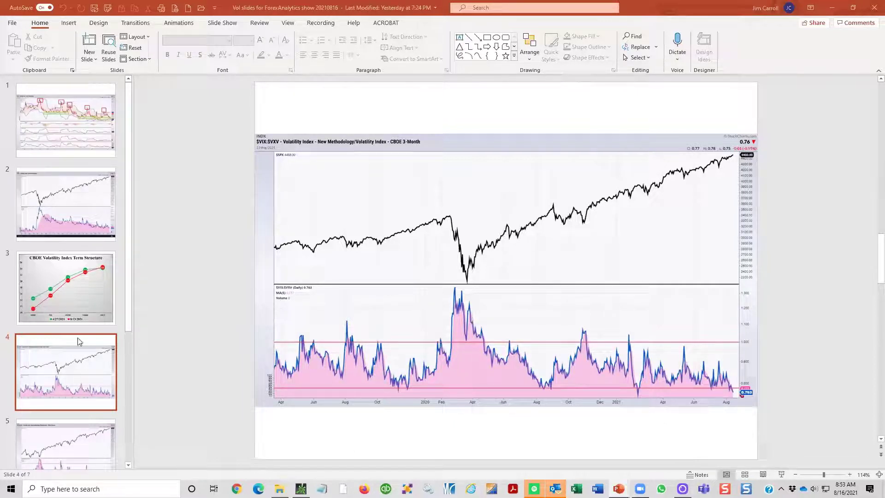
Scroll past the one-year chart on slide 5 to the VIX Futures Historical Prices slide.
scroll(80, 341, "down", 4)
scroll(79, 341, "down", 1)
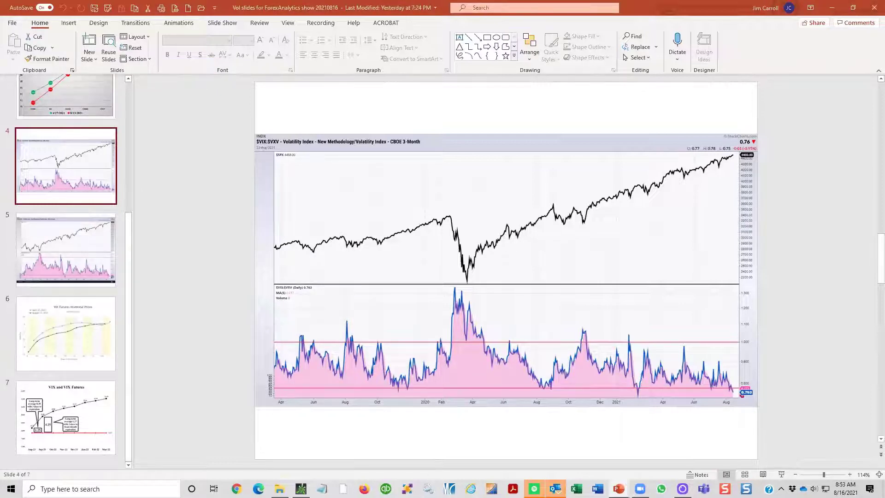
scroll(505, 271, "down", 3)
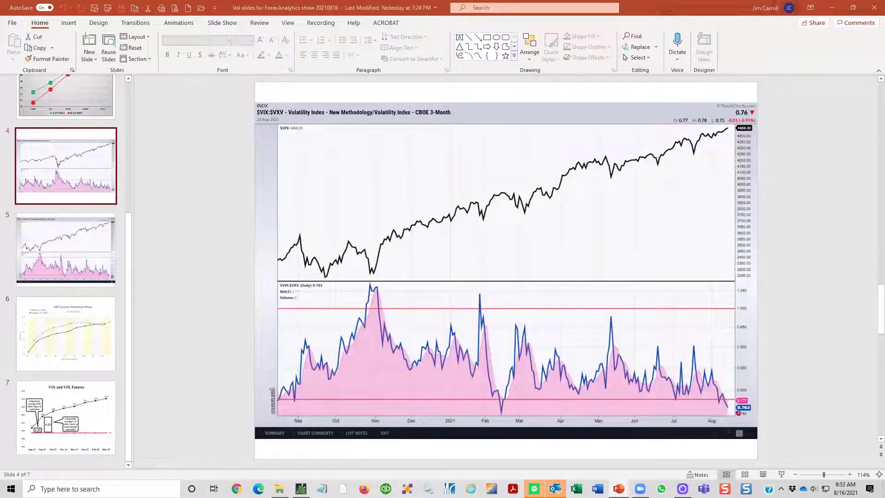
scroll(506, 271, "down", 3)
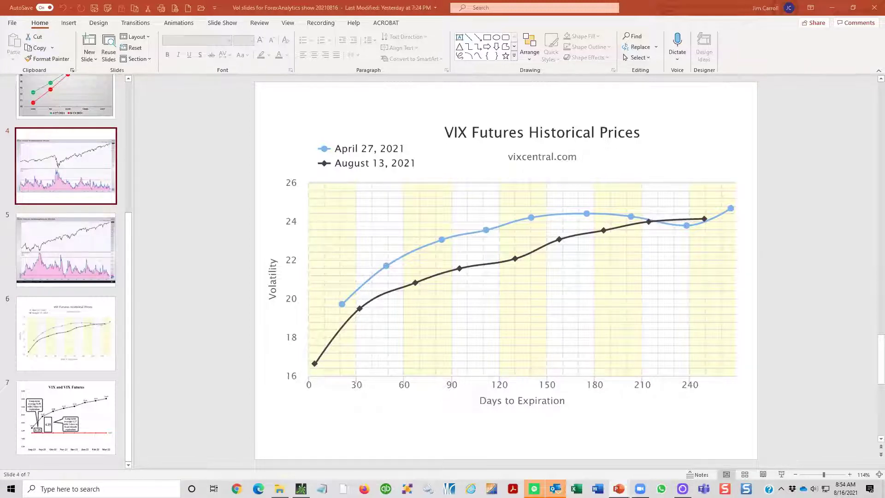
Advance to slide 7, VIX and VIX Futures, then return to the TradingView tab.
scroll(506, 270, "down", 2)
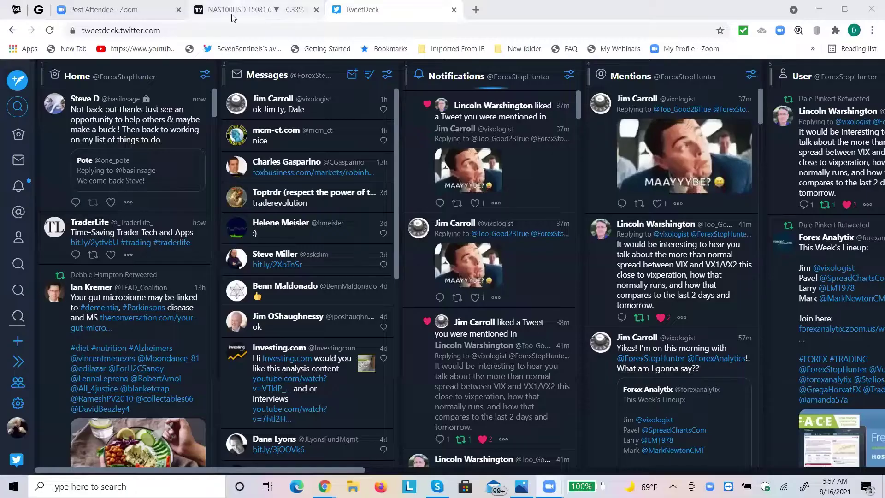
left_click(232, 16)
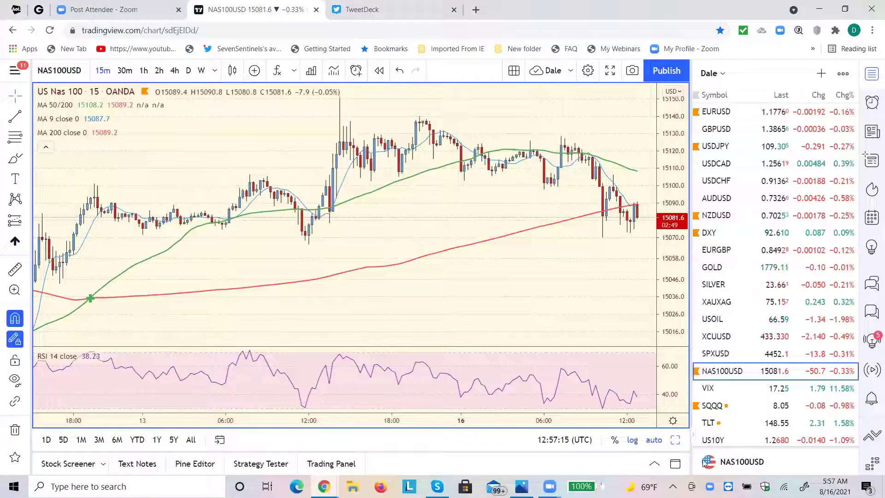
Load the VIX chart from the watchlist and set it to the 4-hour timeframe.
left_click(721, 391)
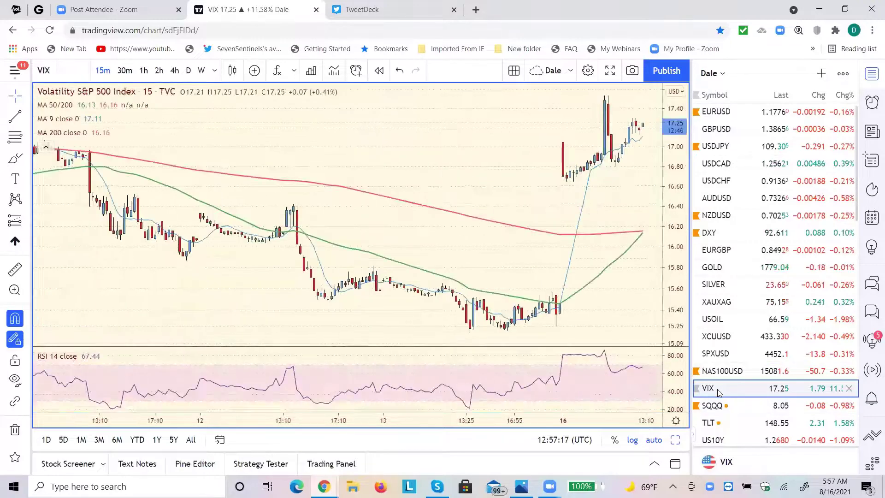
left_click(146, 71)
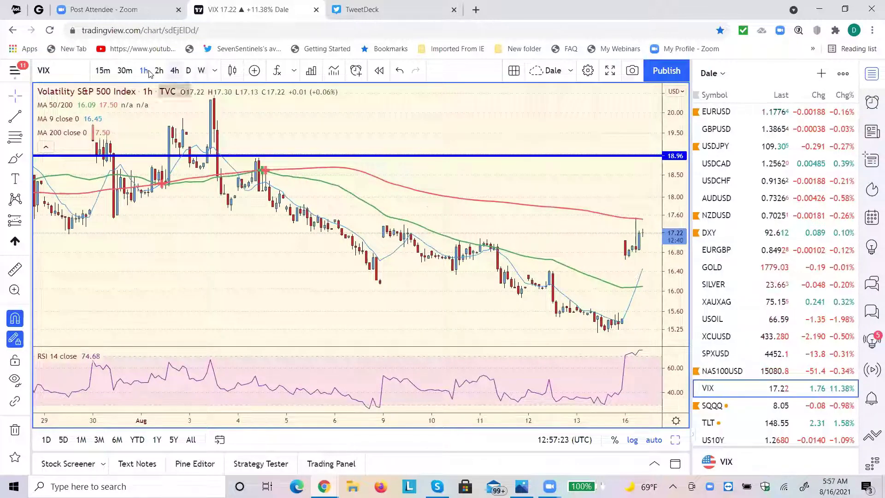
left_click(175, 70)
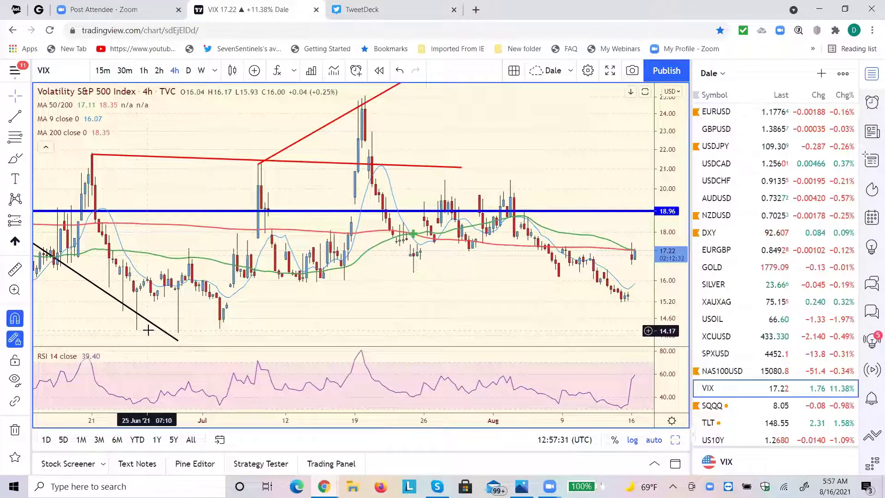
left_click_drag(74, 326, 243, 339)
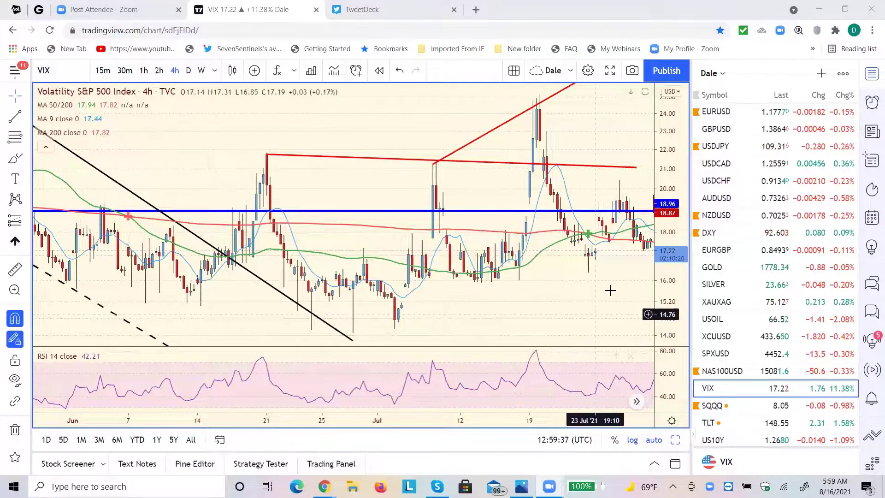
left_click_drag(609, 289, 362, 332)
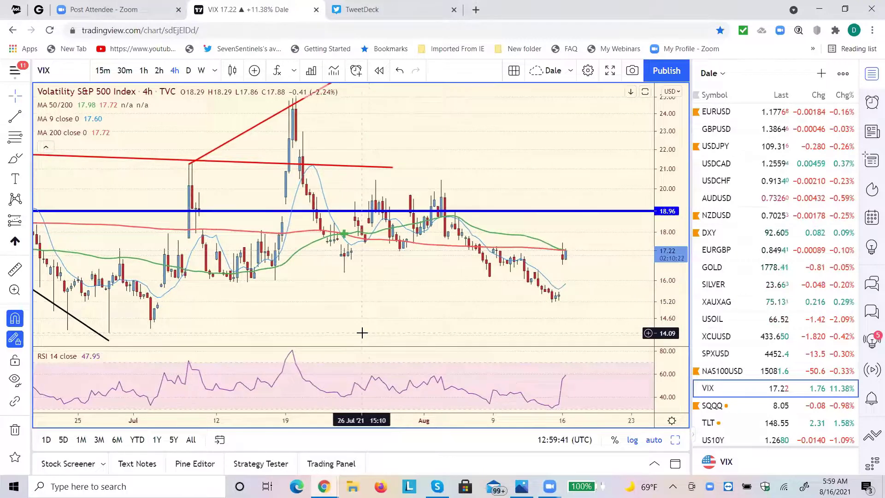